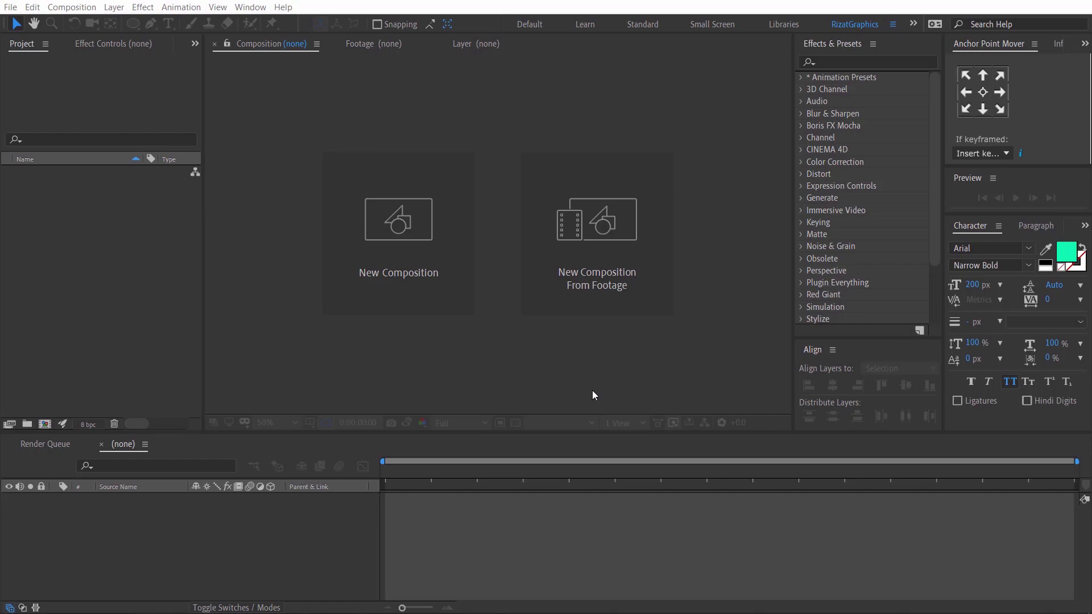
Step: Create a composition named Background at 1920×1080, 30 fps, 0:00:10:00 duration
click(454, 283)
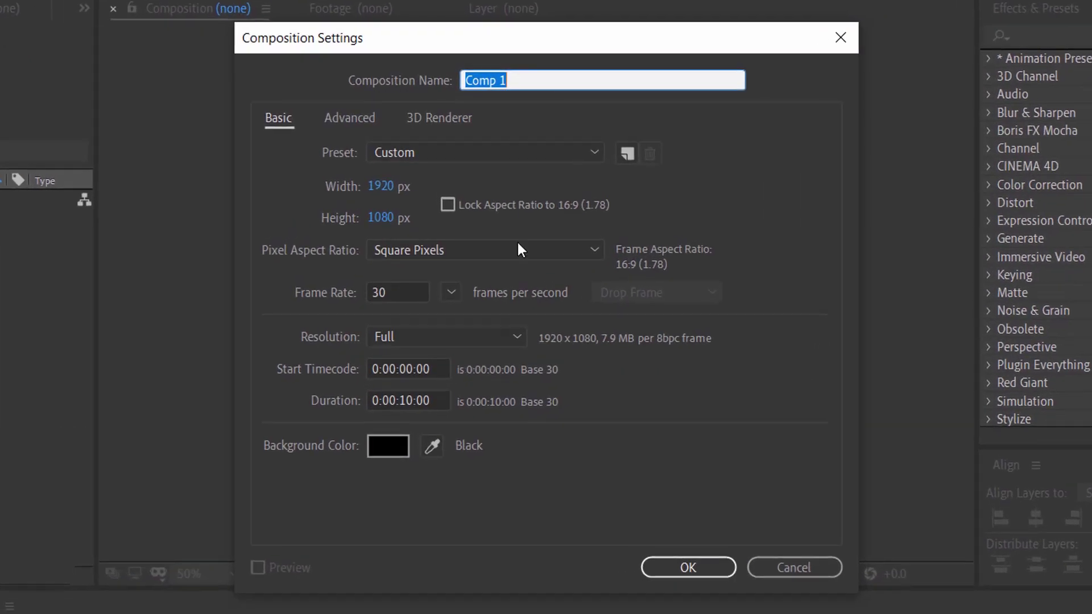
click(522, 78)
double_click(511, 79)
text(Background)
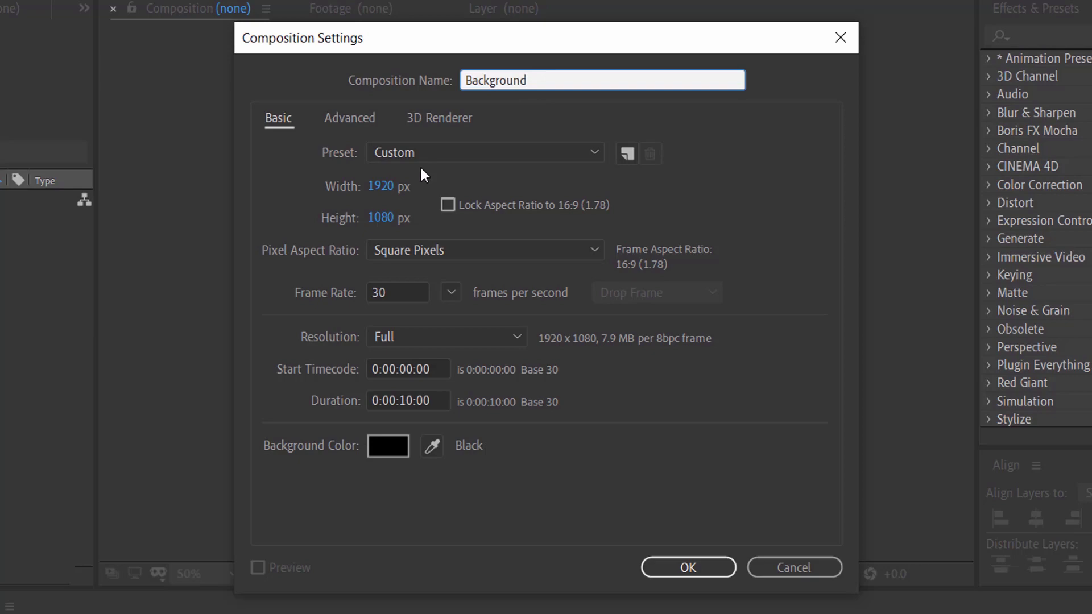
click(392, 186)
click(401, 217)
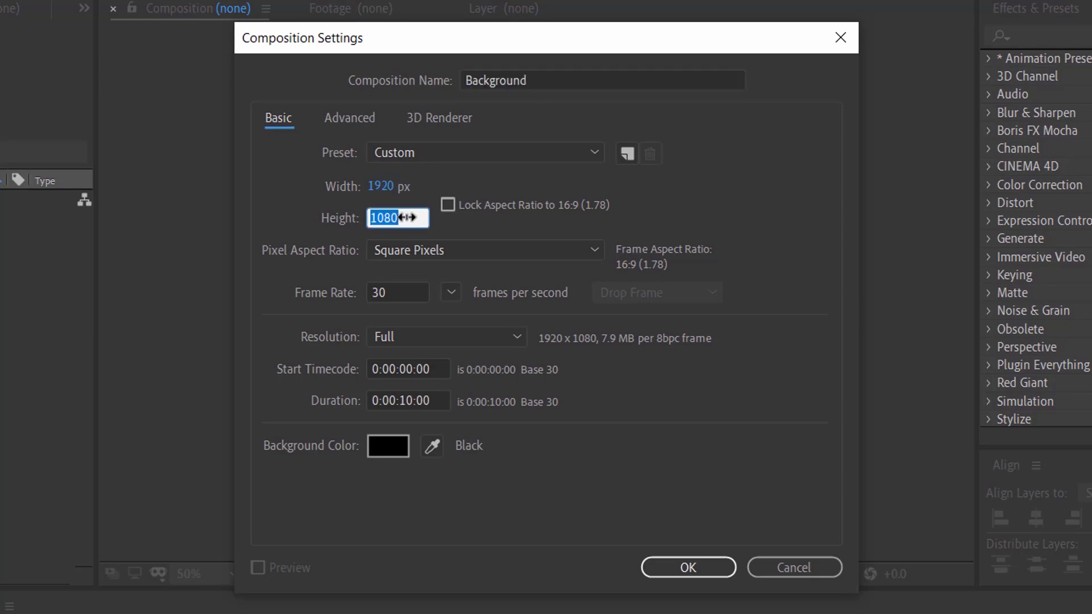
click(410, 291)
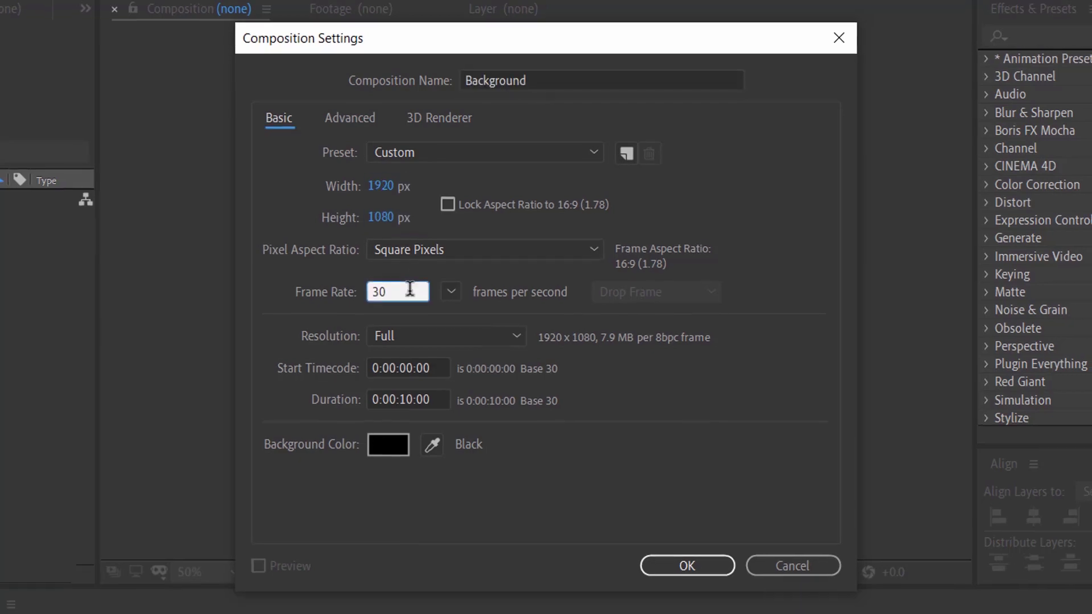
click(430, 375)
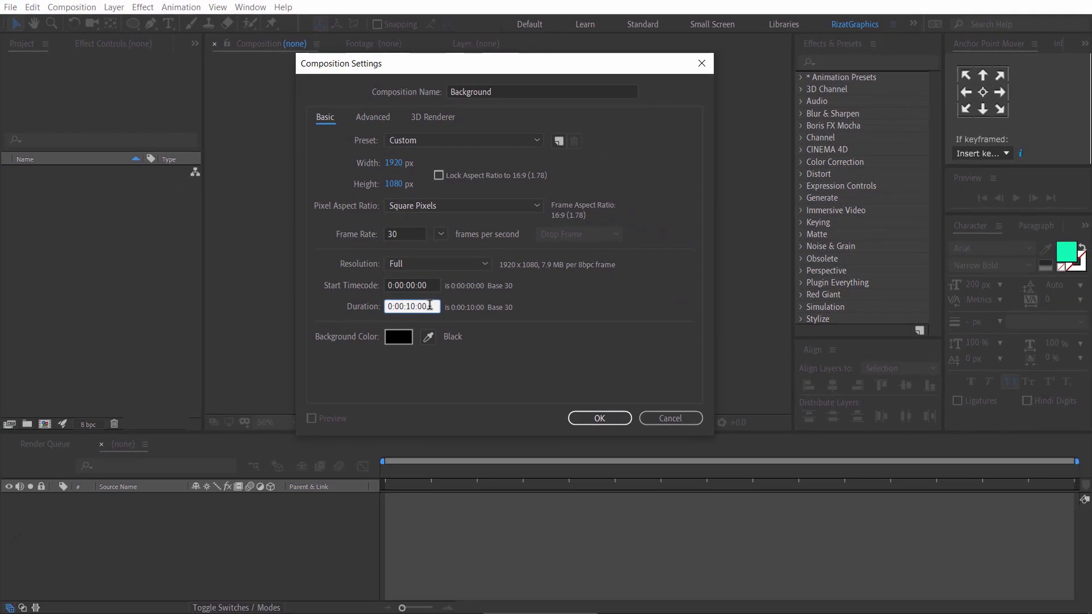
click(611, 424)
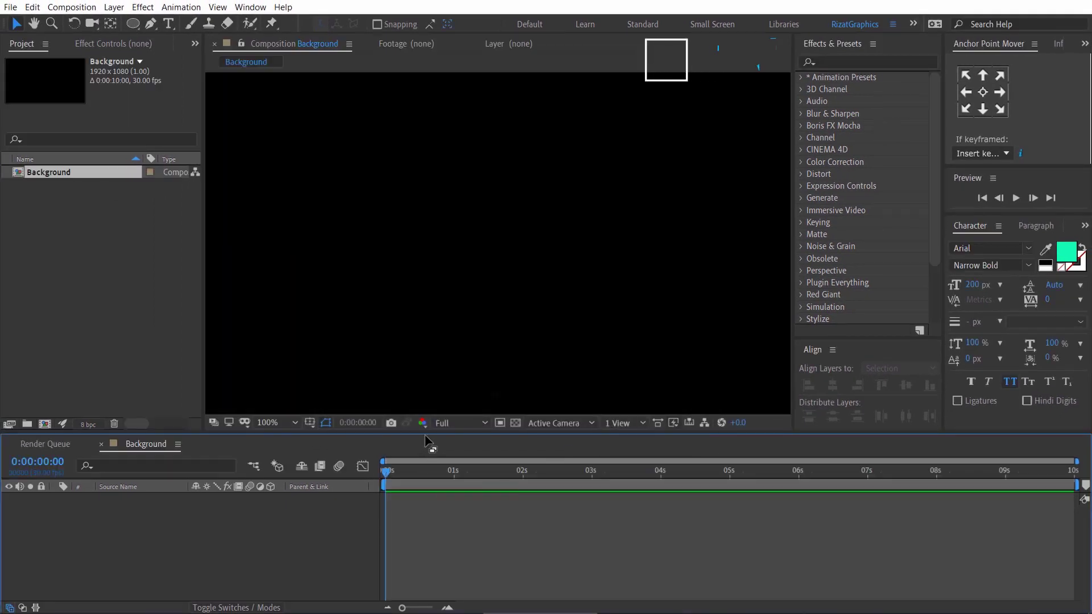
Step: Add a white (FFFFFF) rectangle shape layer covering the whole frame
drag(426, 438, 426, 449)
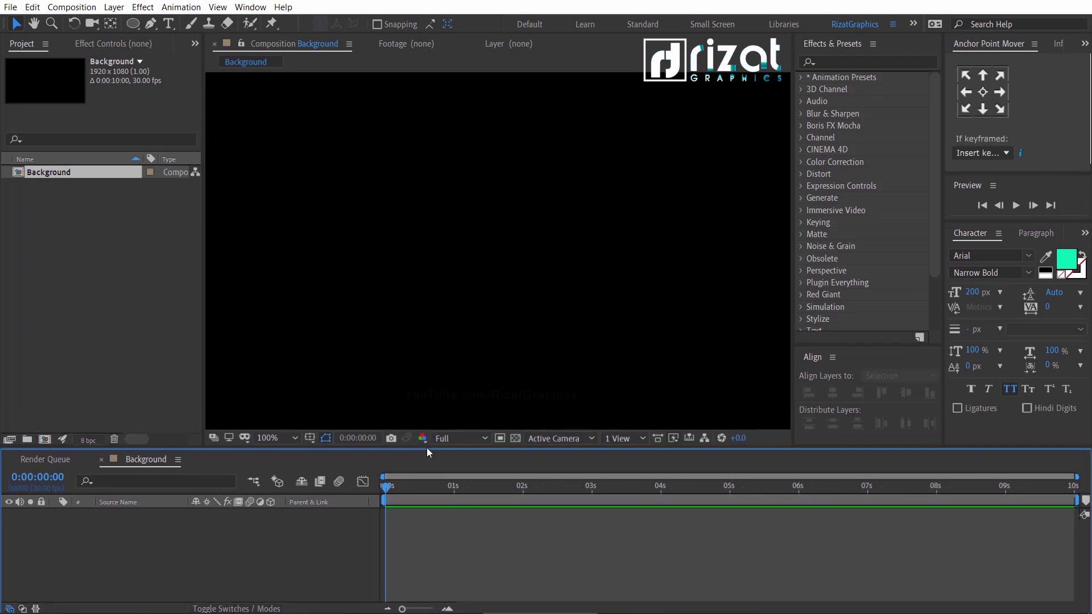
key(comma)
key(comma)
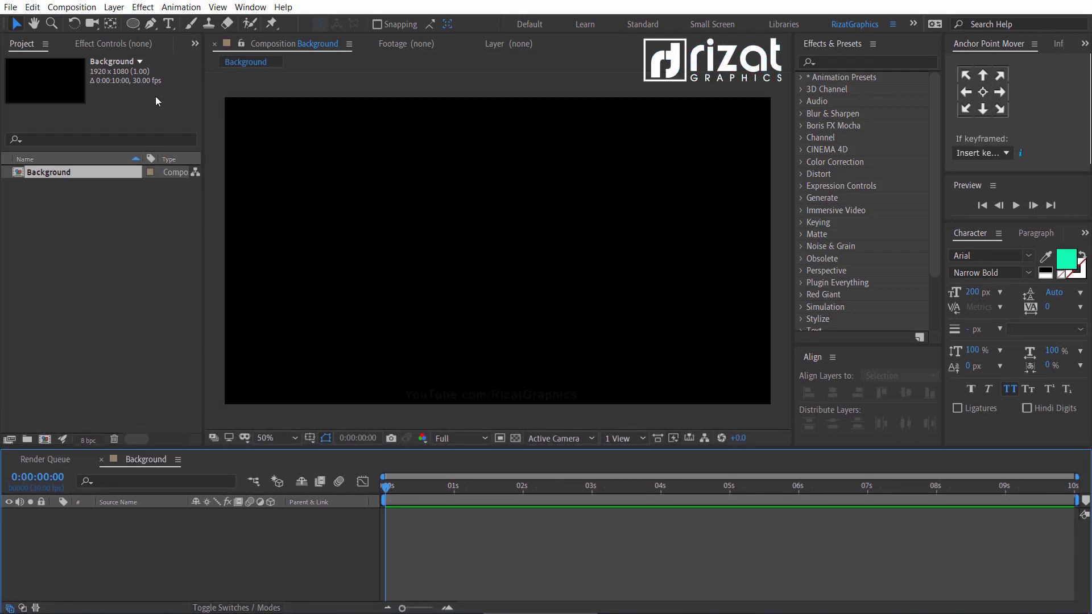
drag(129, 26, 171, 29)
click(380, 24)
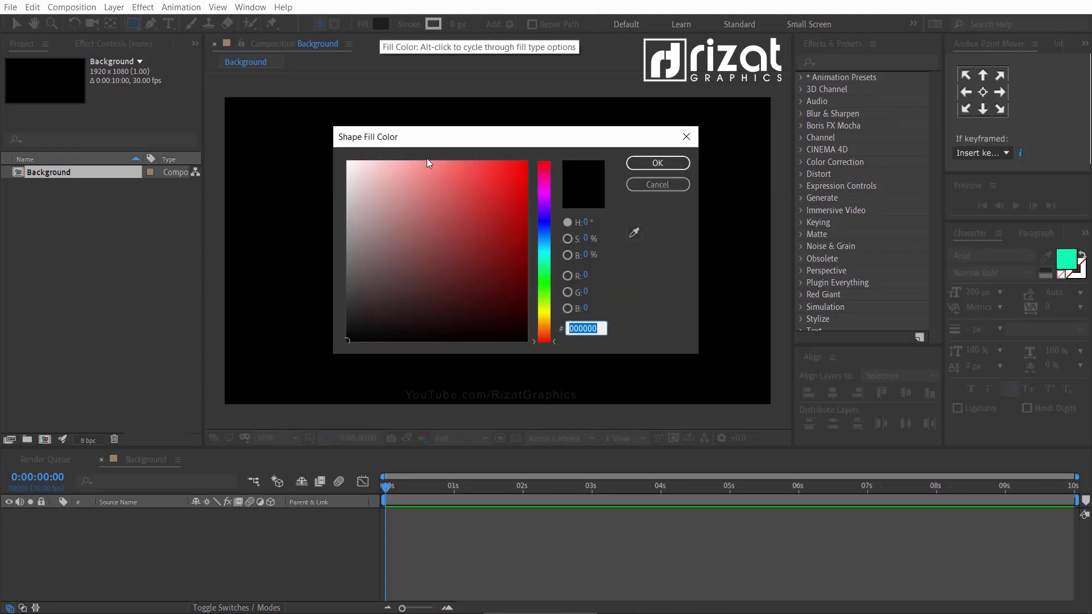
text(FFFFFF)
click(657, 163)
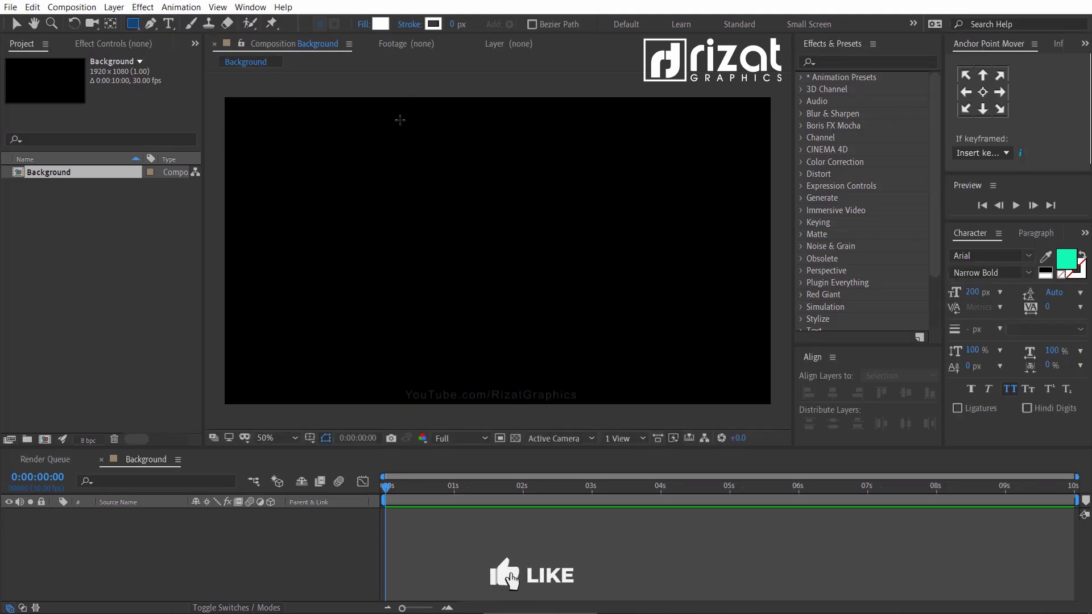
double_click(136, 25)
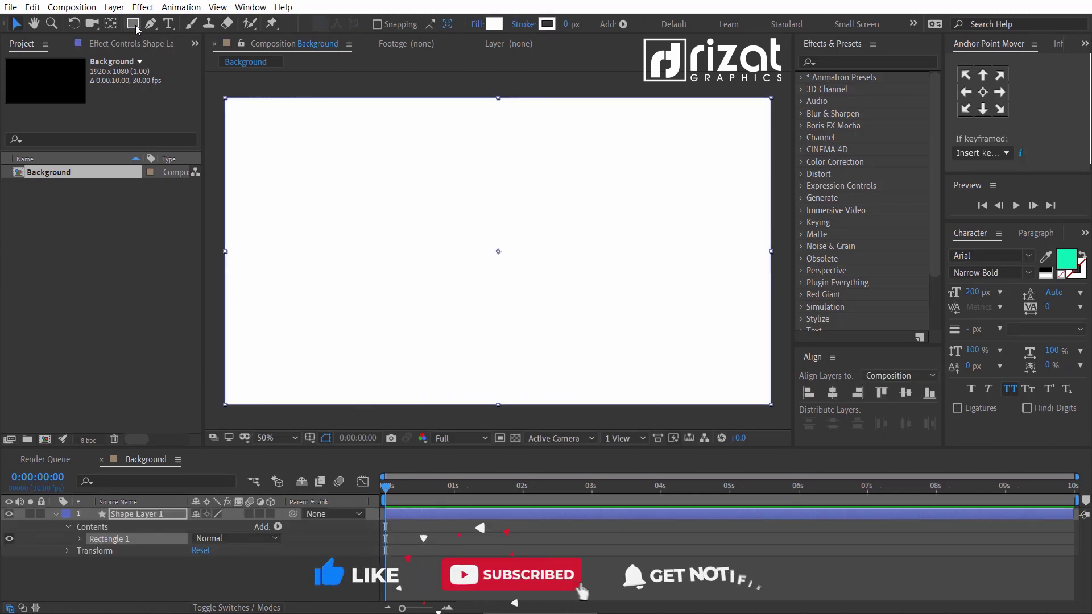
Step: Rename the new shape layer to Grid Small
click(146, 514)
key(Return)
text(Grid Small)
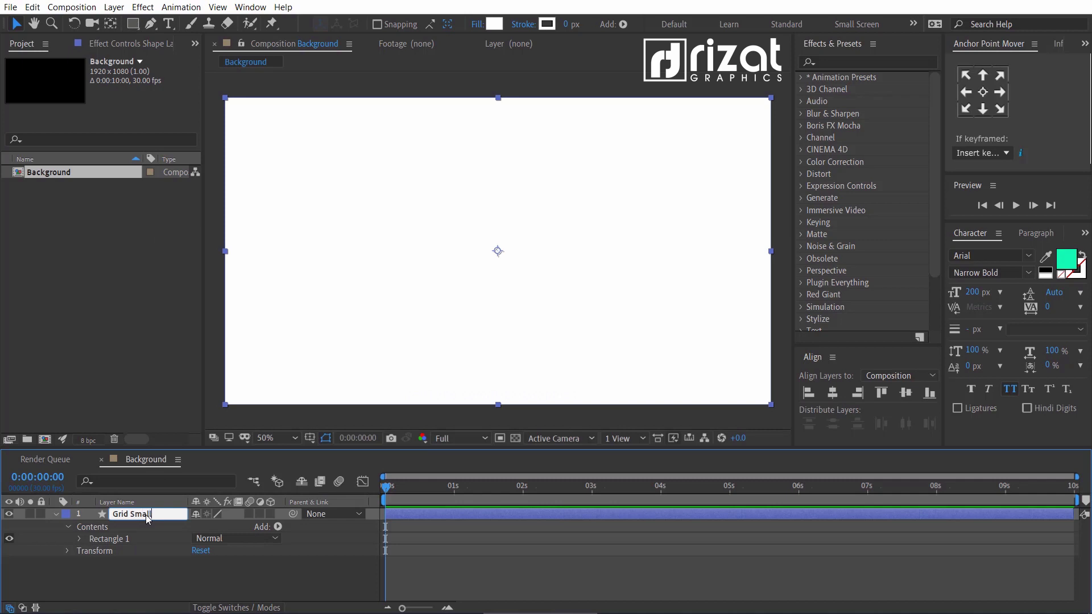
key(Return)
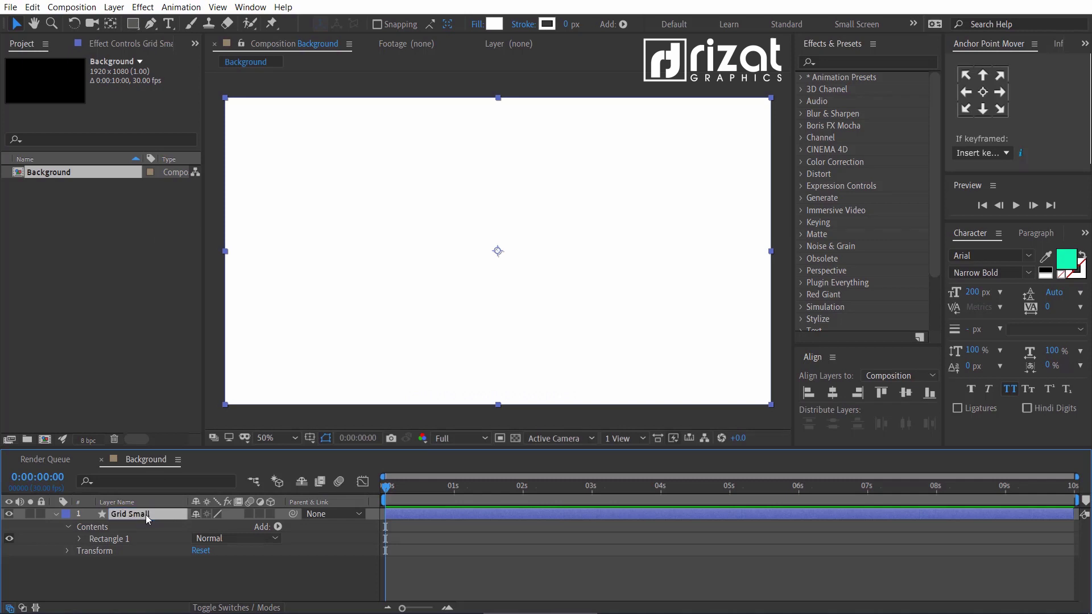
Step: Apply the Grid effect to Grid Small, sized from Width & Height Sliders
click(848, 63)
text(grid)
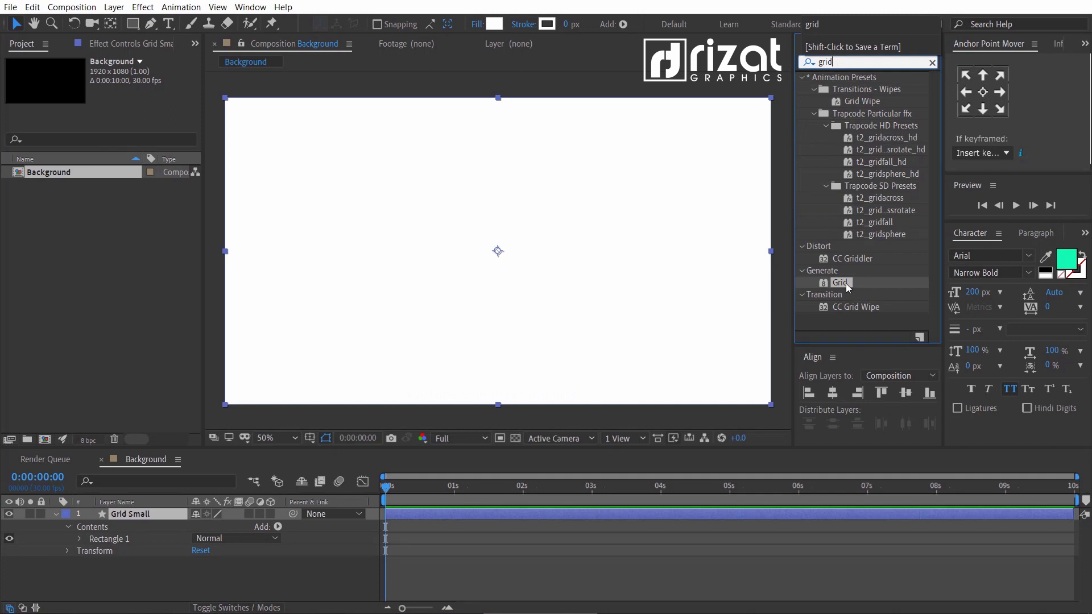
drag(847, 287, 561, 288)
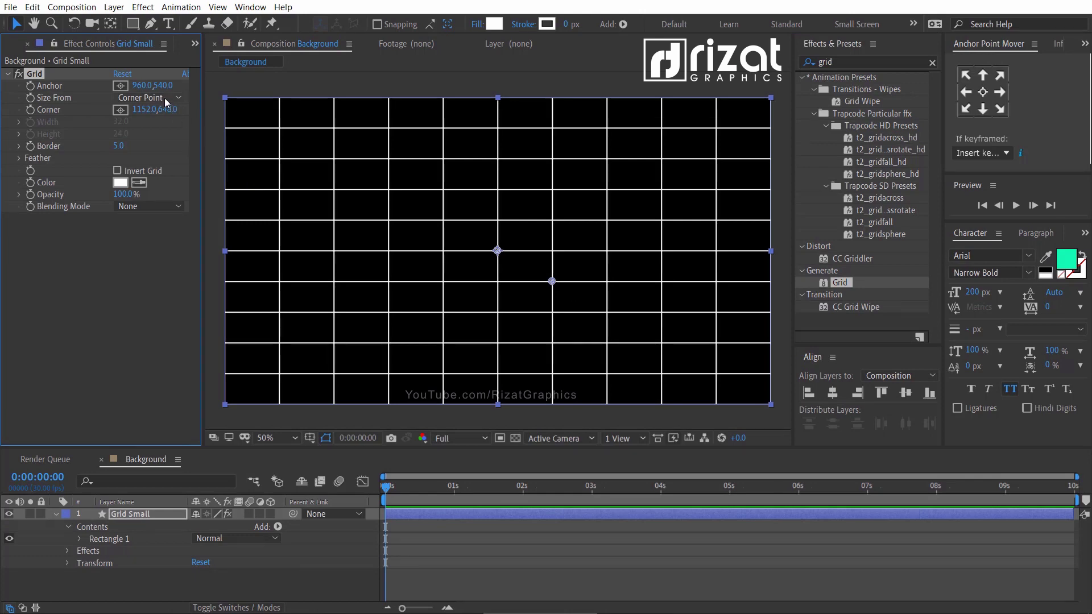
click(164, 97)
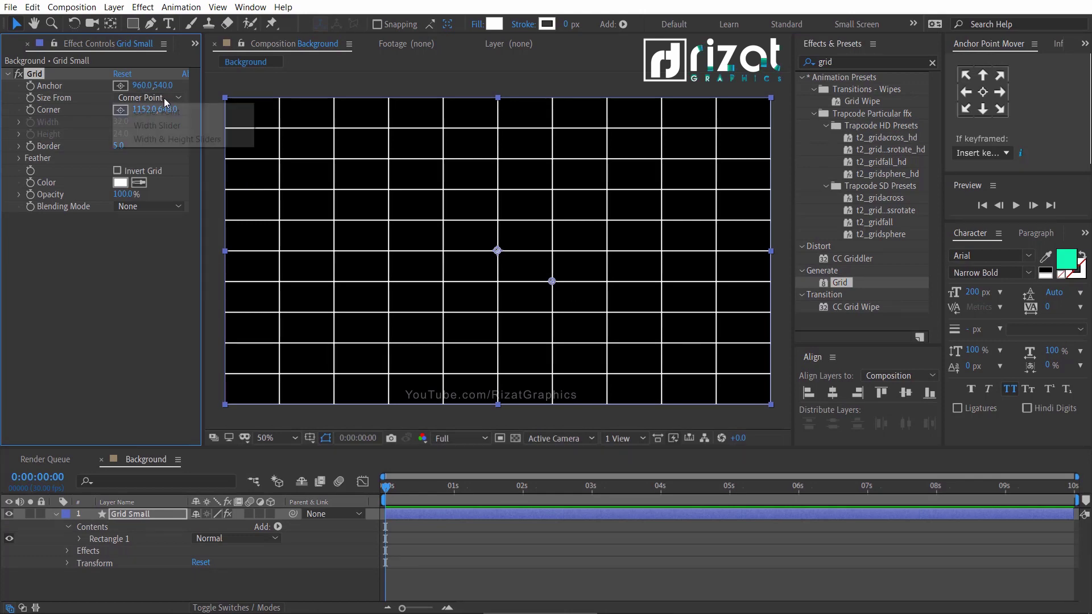
click(161, 140)
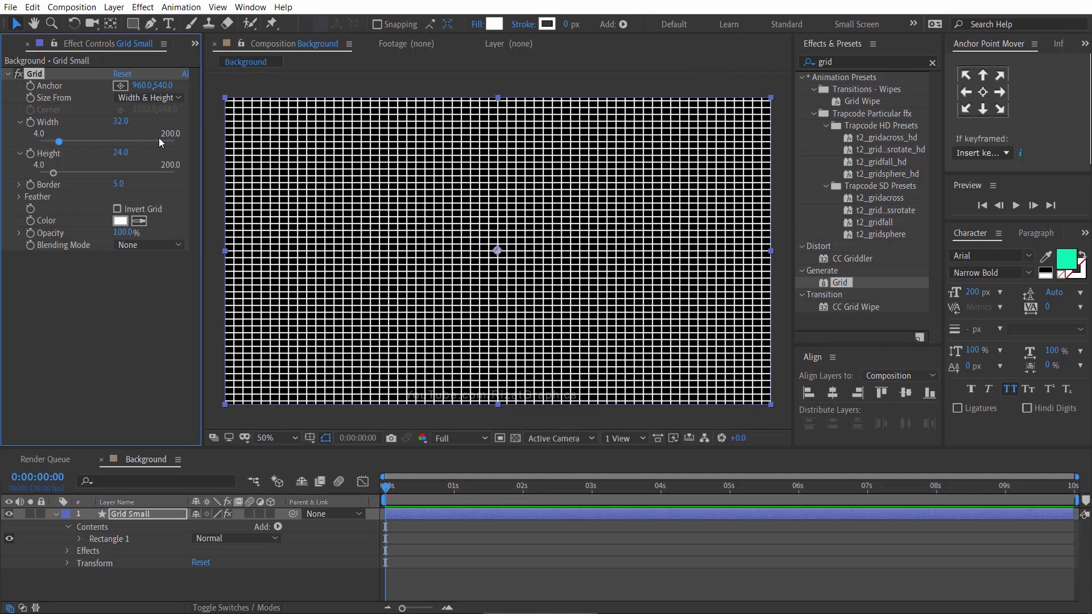
Step: Set the grid width and height to 25, border to 3, and colour to 408F00
click(121, 121)
text(2)
key(Tab)
text(25)
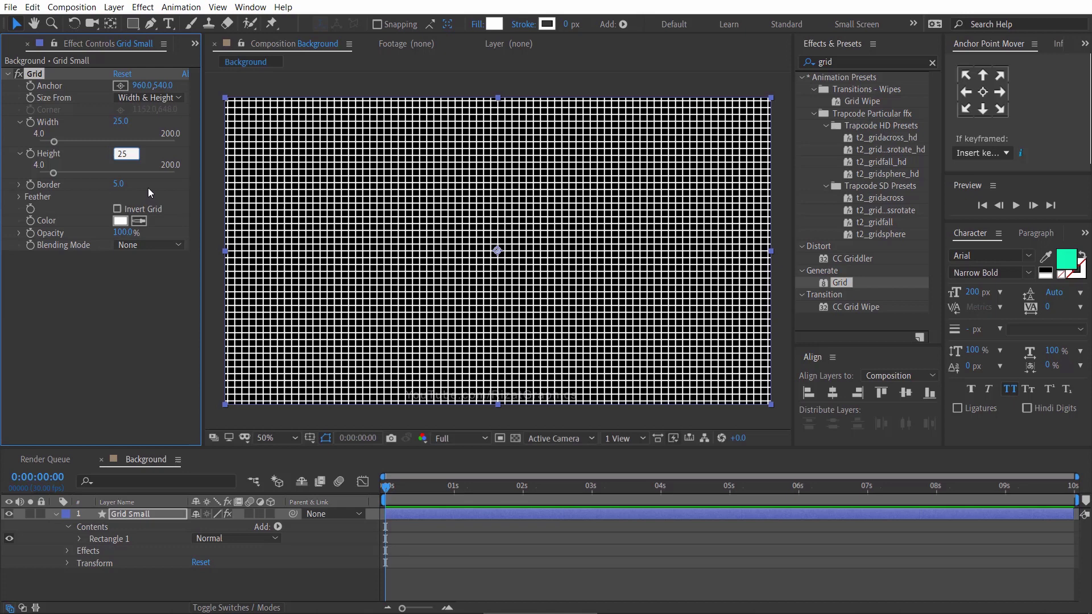
click(128, 185)
text(3)
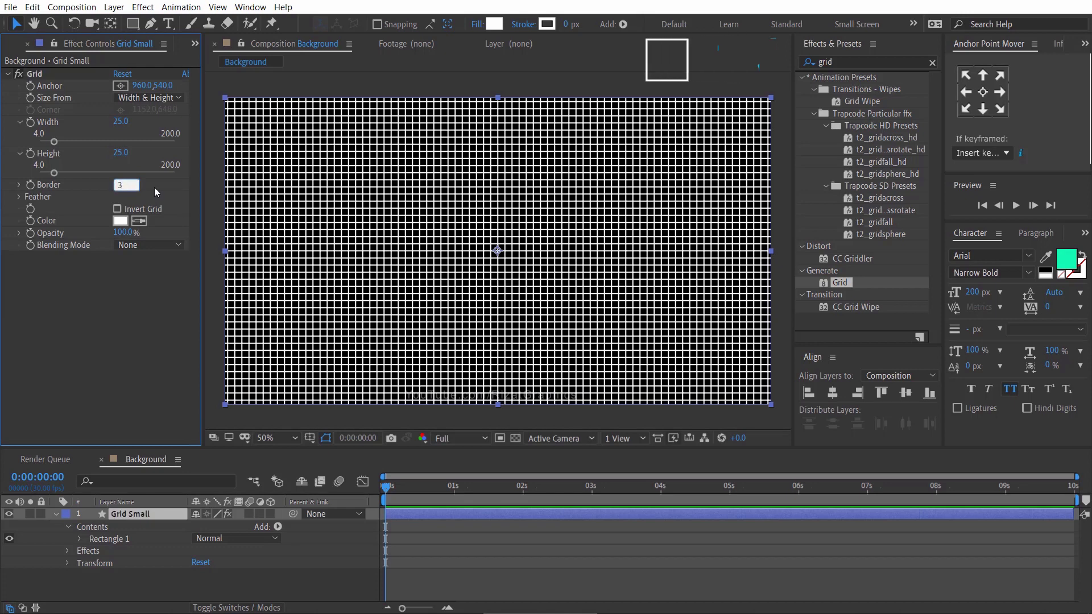
key(Return)
click(123, 221)
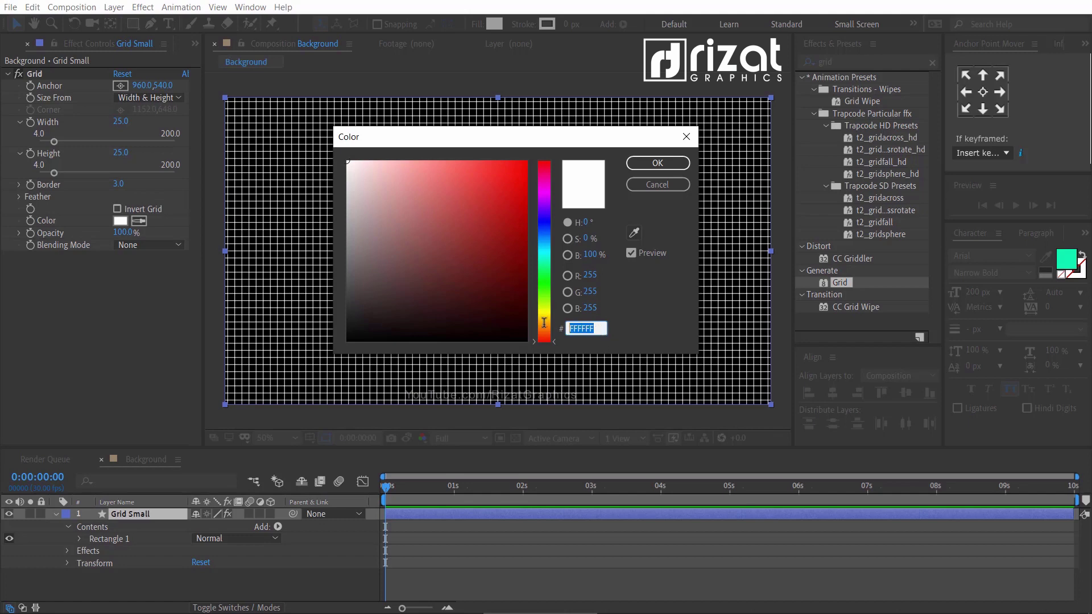
text(40)
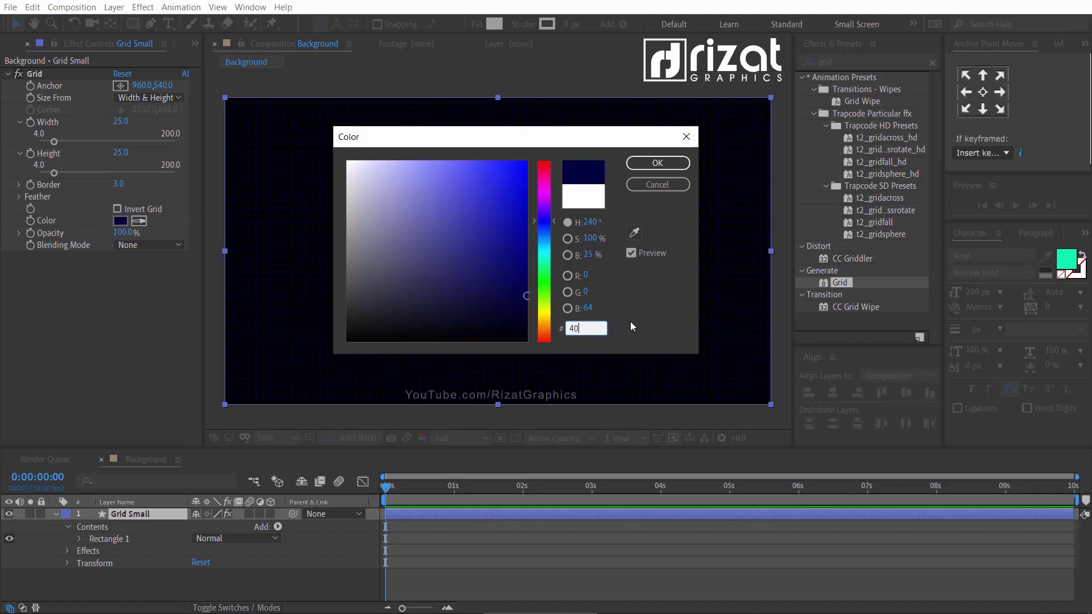
text(8F00)
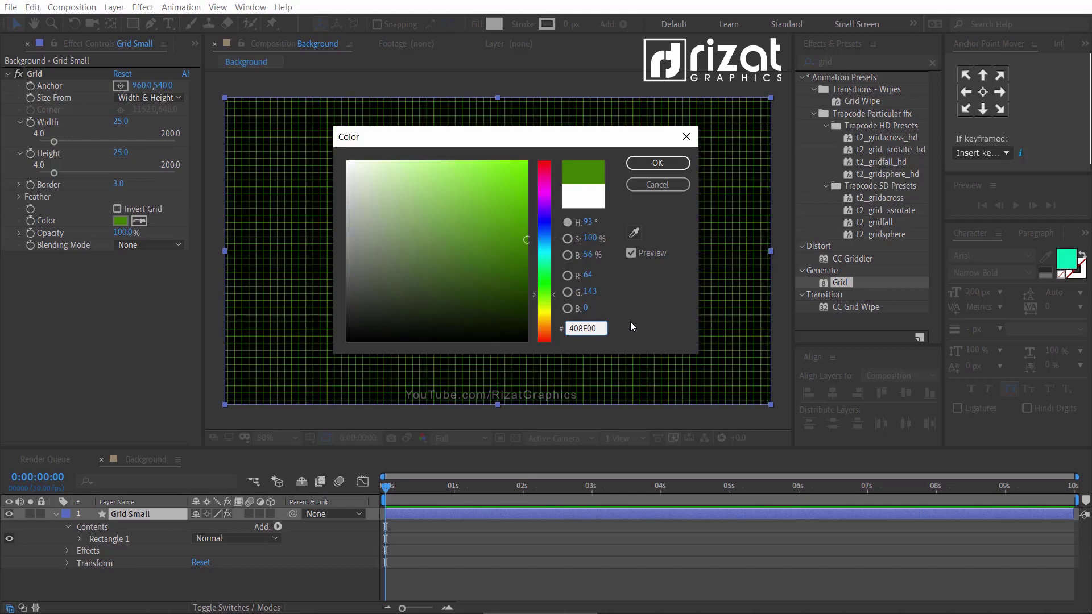
click(660, 163)
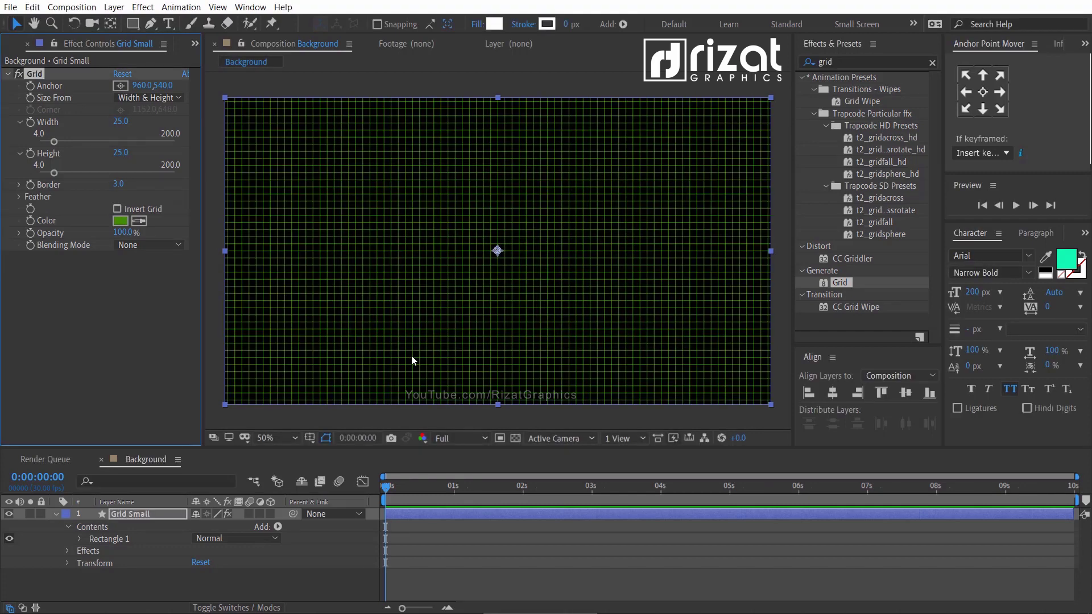
Step: Duplicate Grid Small, place the copy below it, and rename it Grid Large
click(57, 514)
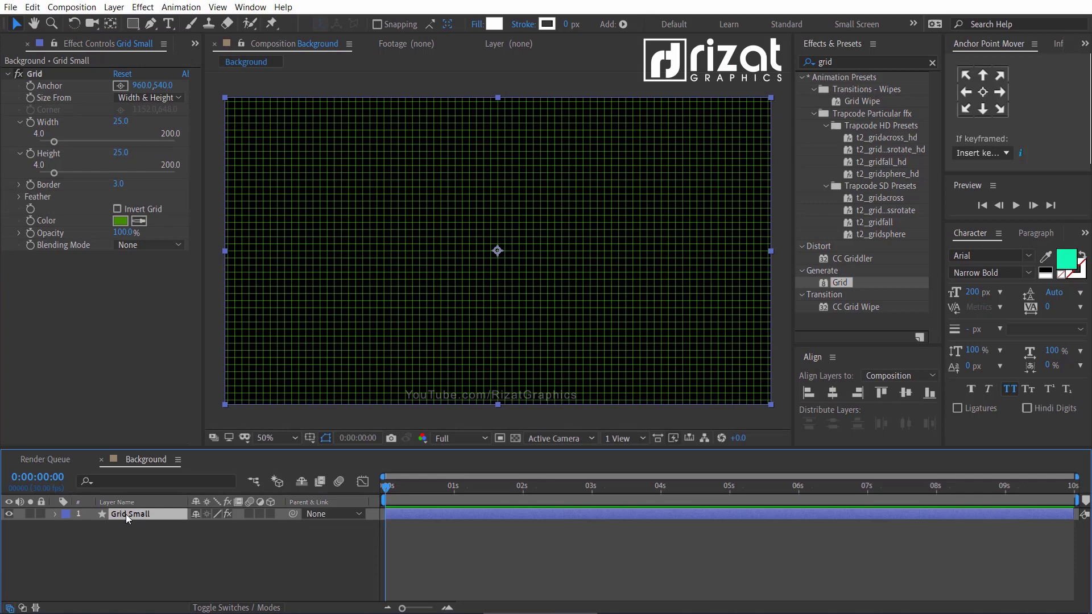
key(ctrl+d)
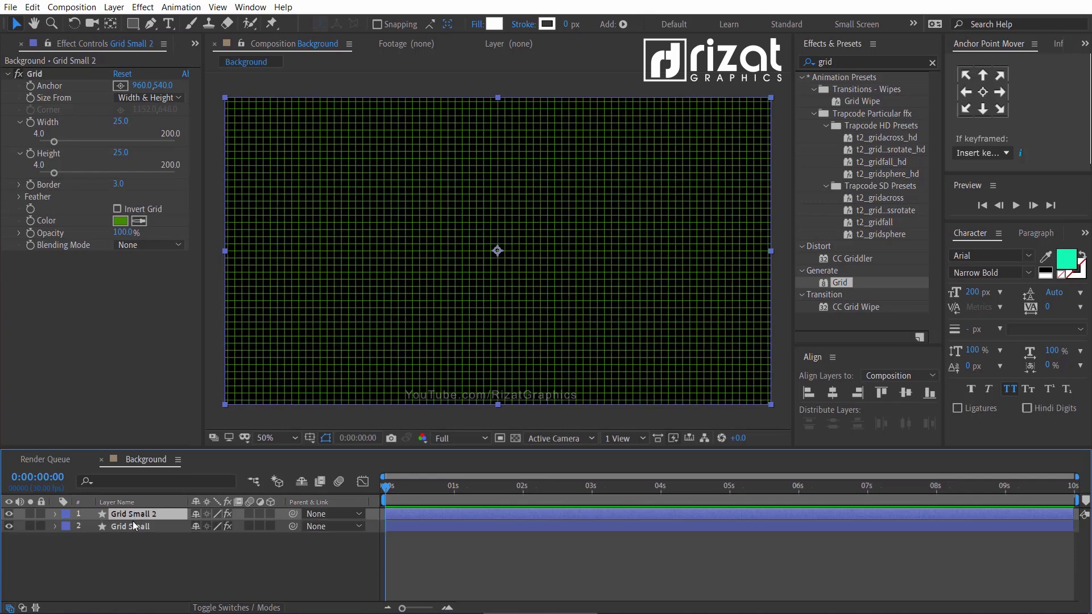
drag(136, 516, 134, 531)
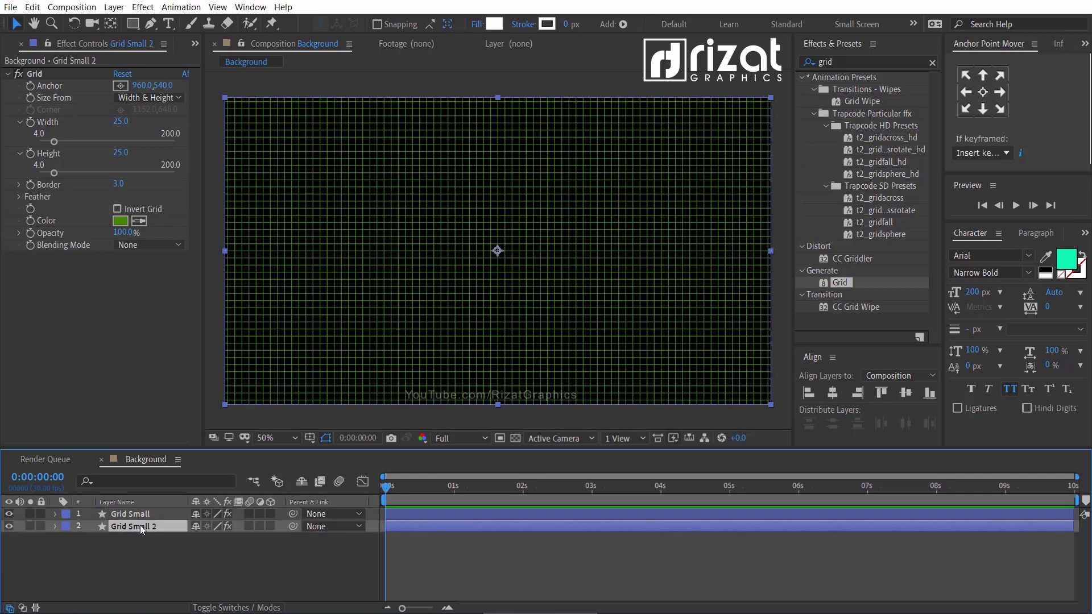
key(Return)
key(End)
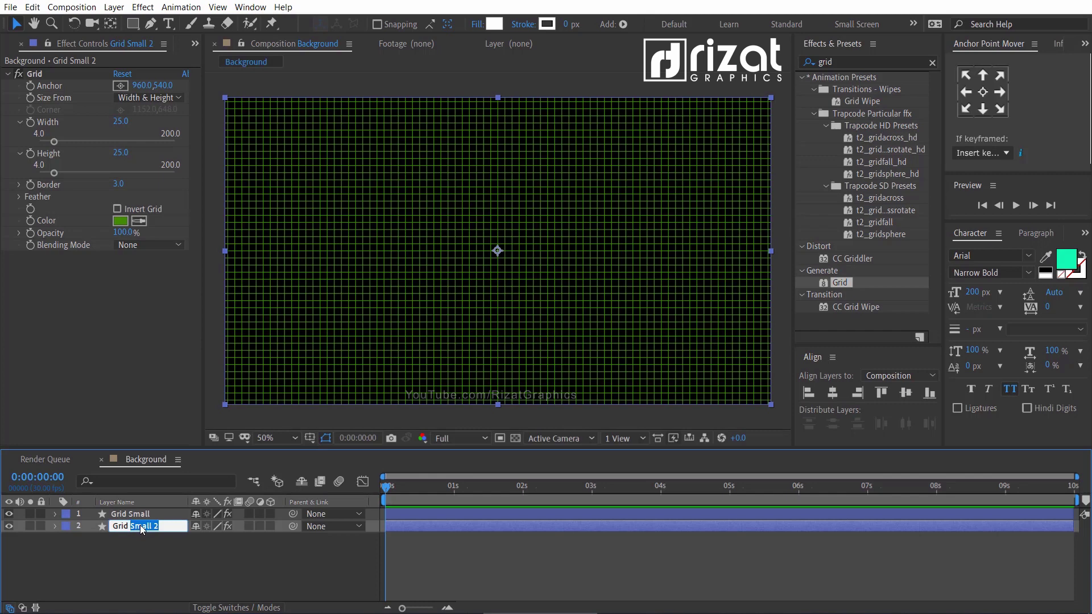
text(Large)
key(Return)
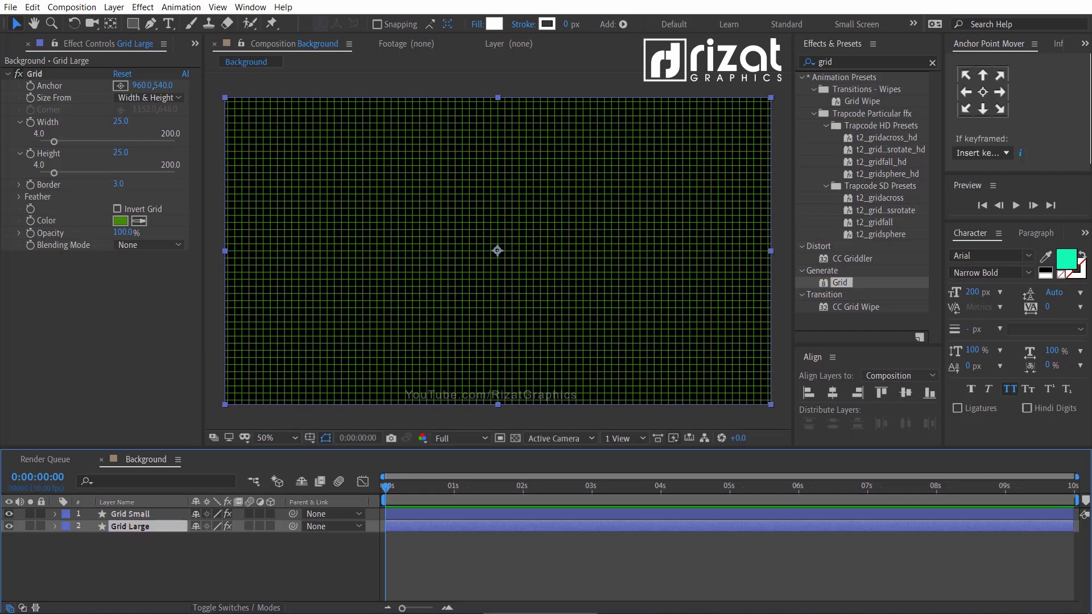
Step: Give Grid Large 200×200 cells, border 5, and white grid lines
click(121, 122)
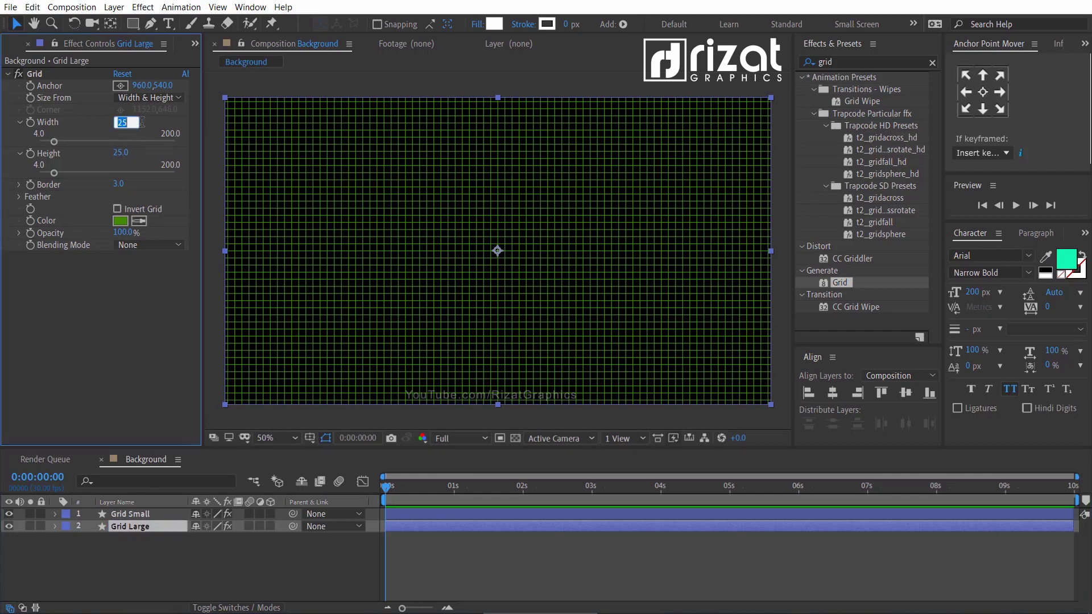
key(Tab)
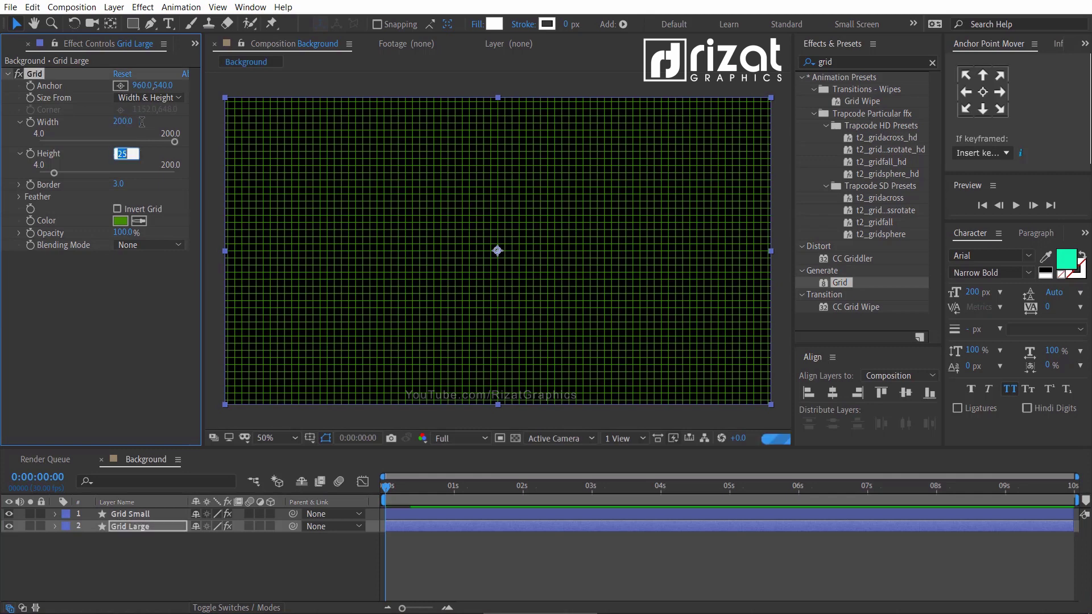
text(200)
key(Return)
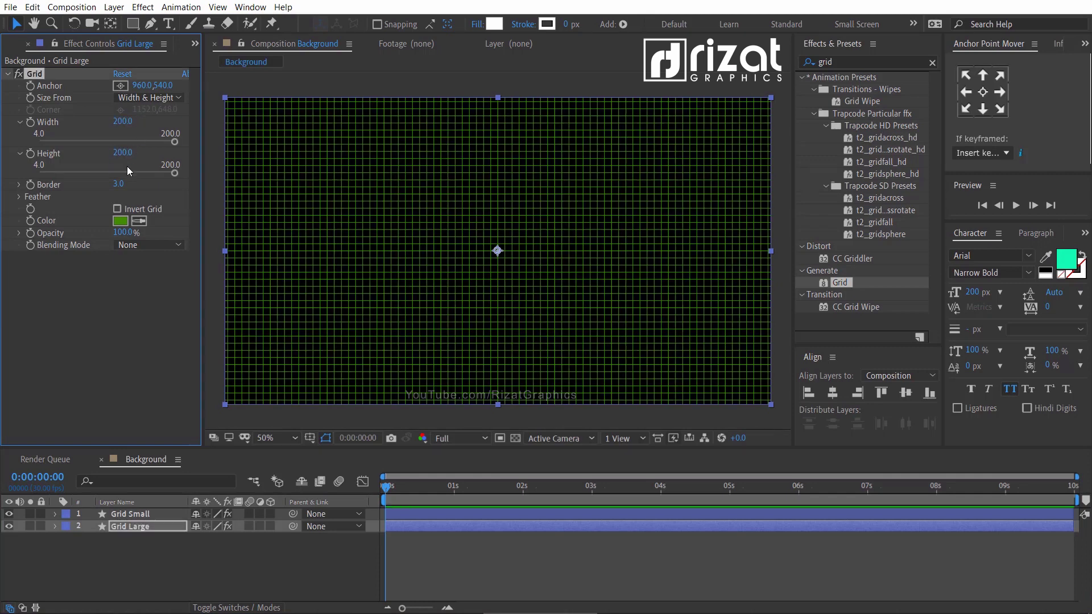
click(117, 184)
key(Return)
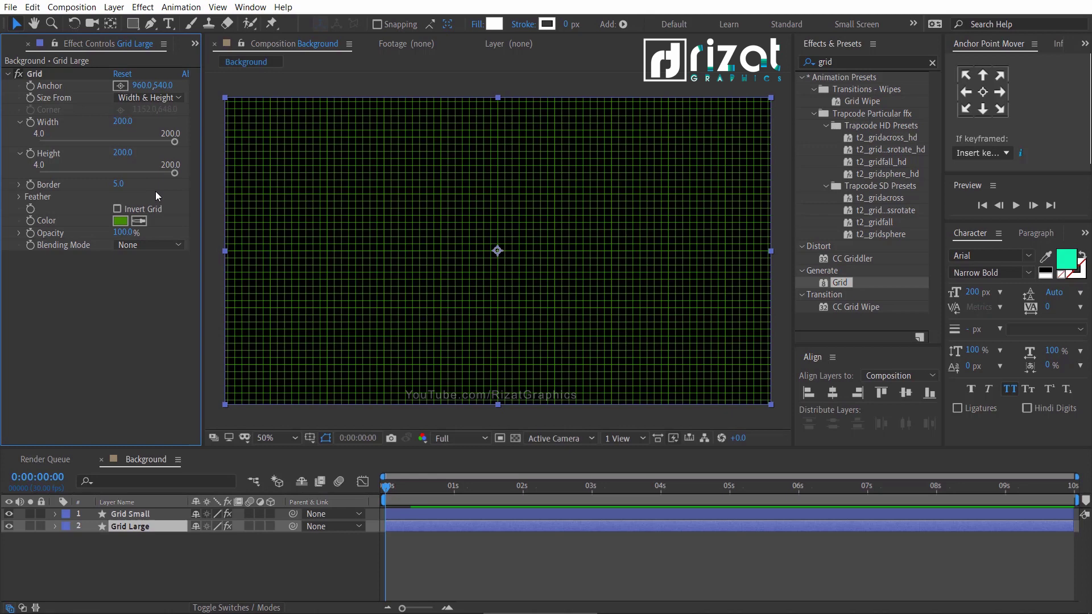
click(120, 221)
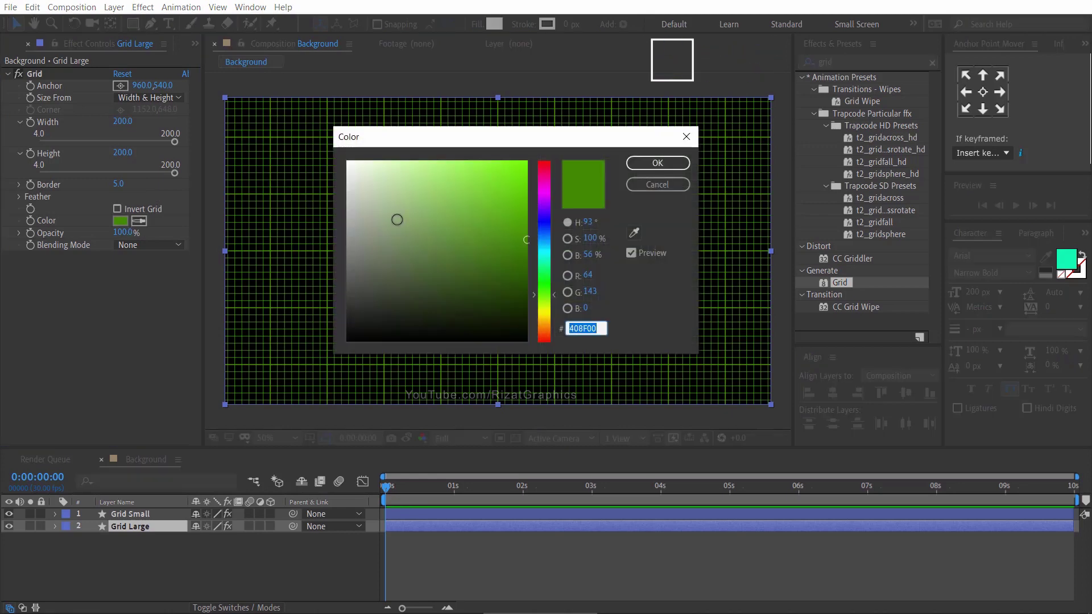
drag(365, 182, 347, 161)
click(658, 163)
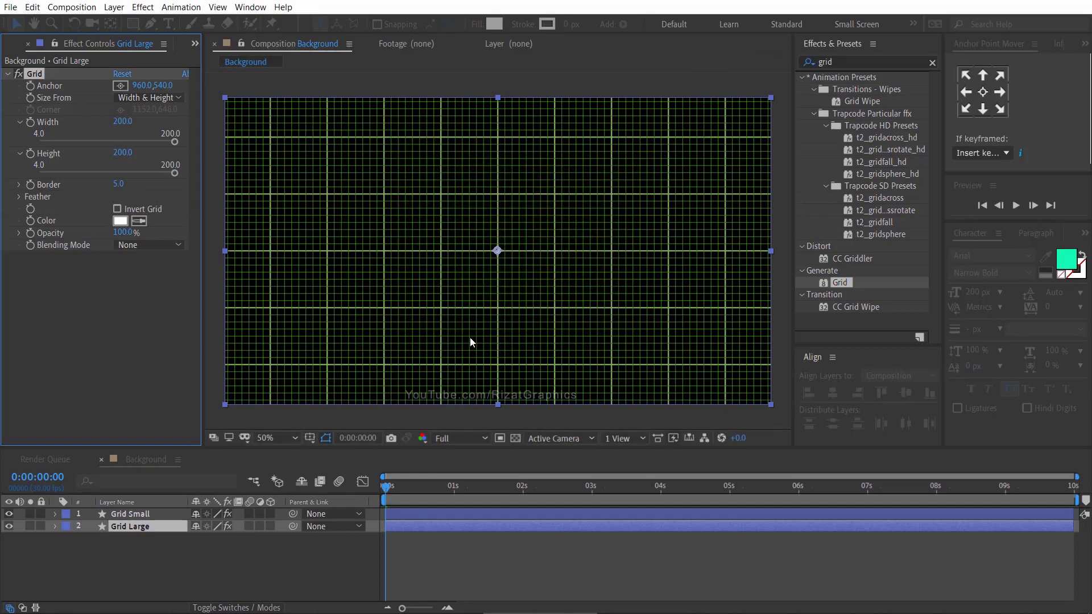
click(142, 544)
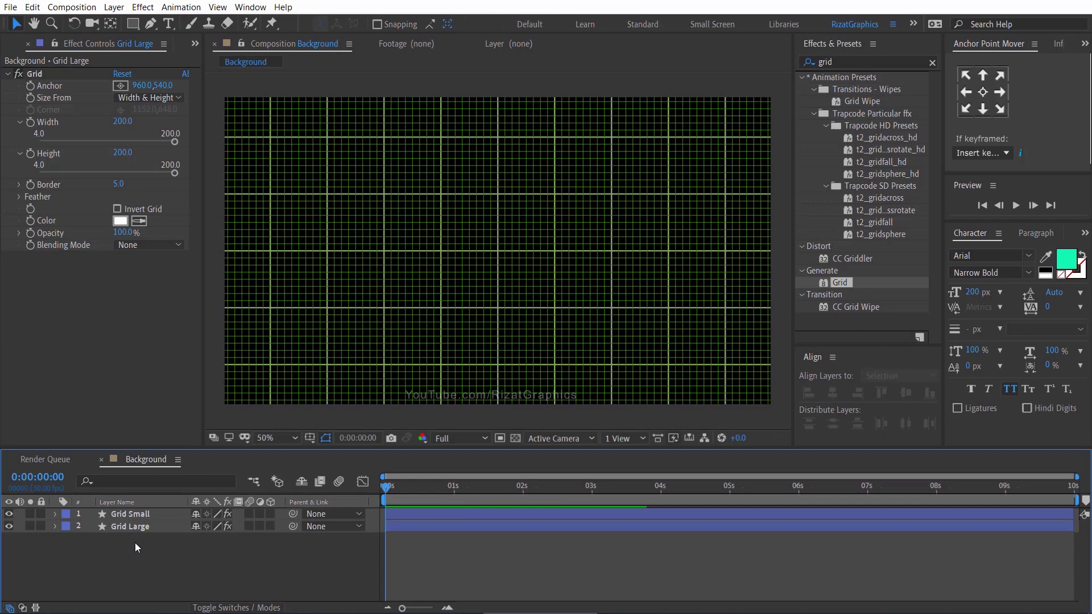
Step: Add a 165A00 Deep Green Solid 1 layer and move it below both grid layers
click(114, 7)
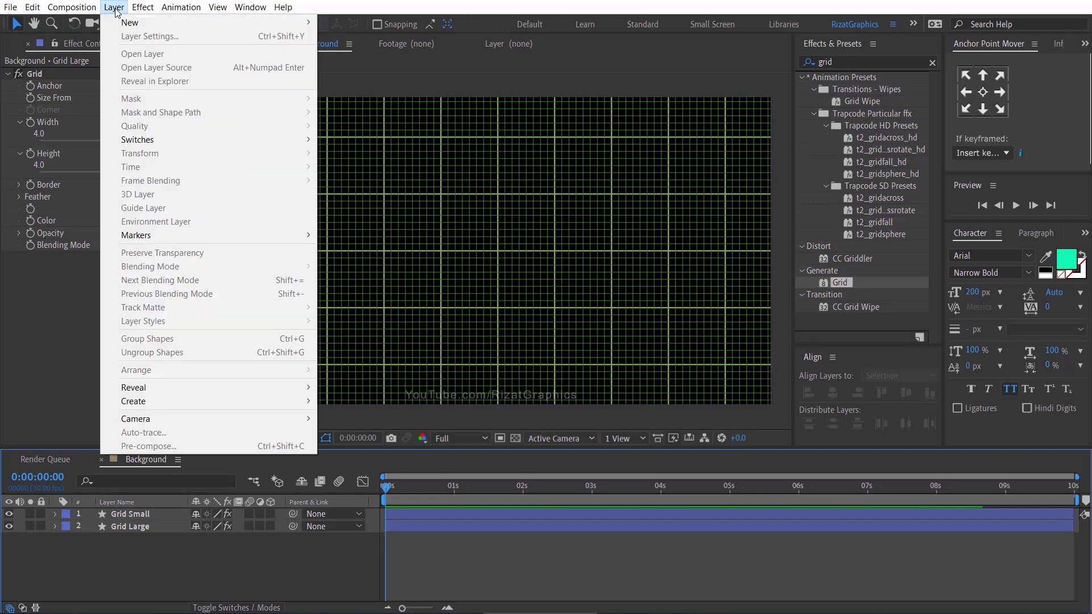
mouse_move(154, 22)
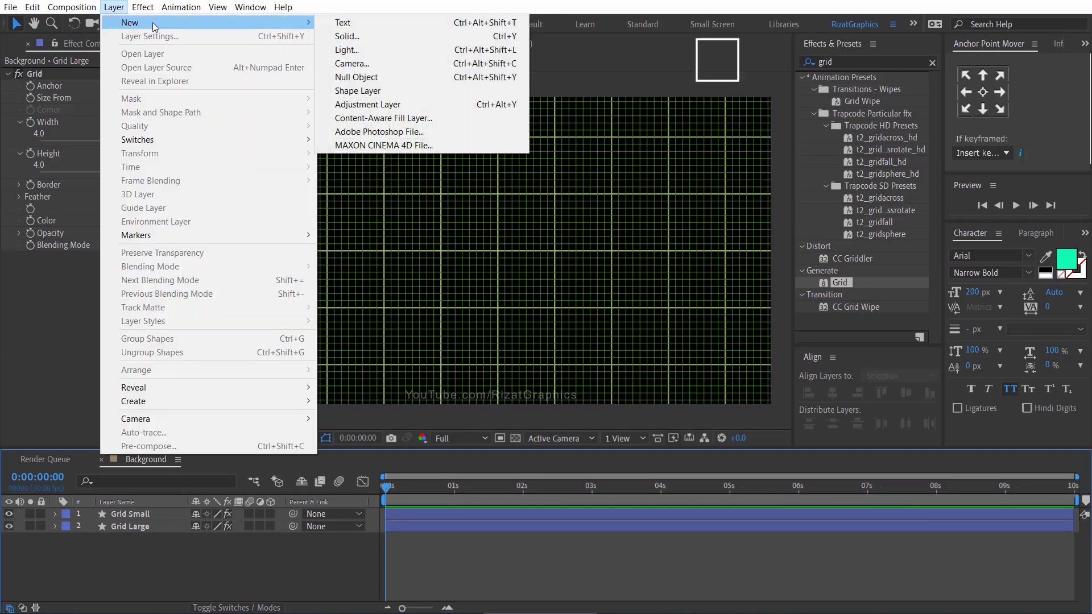
click(339, 37)
drag(481, 107, 475, 121)
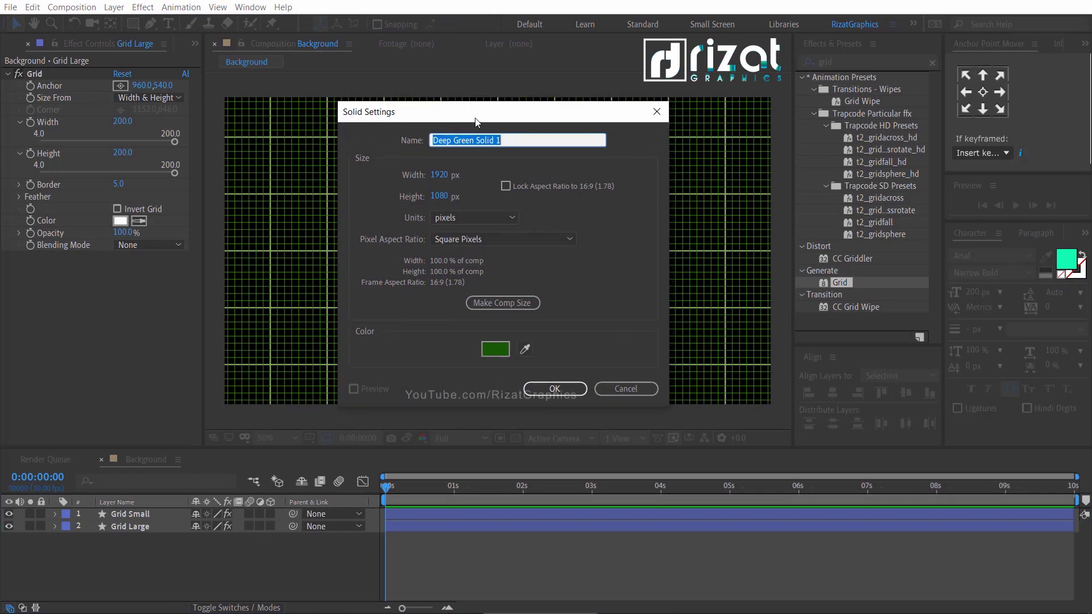
click(500, 351)
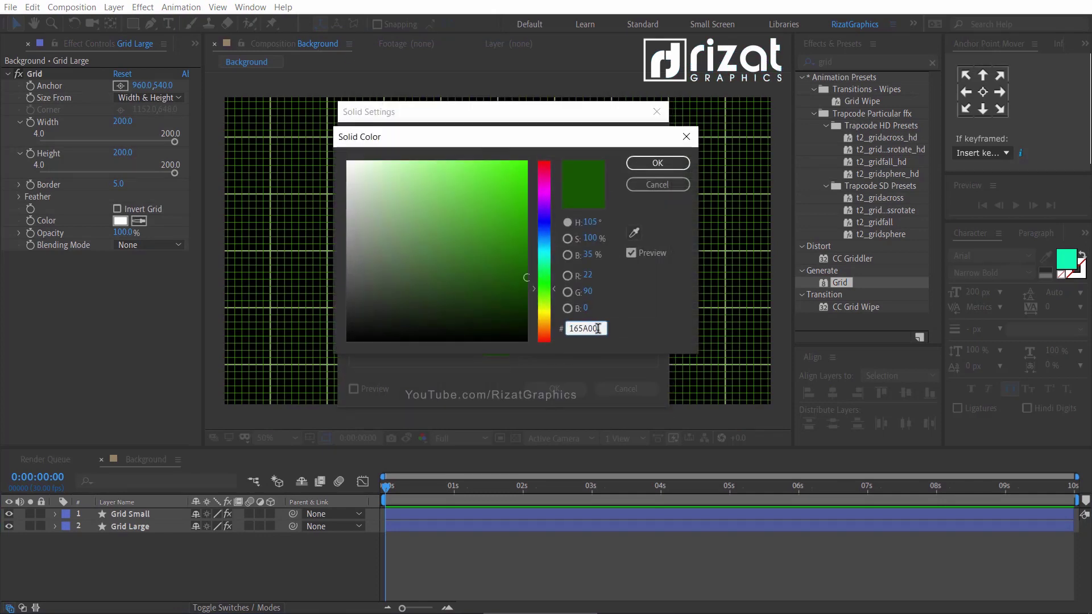
click(551, 343)
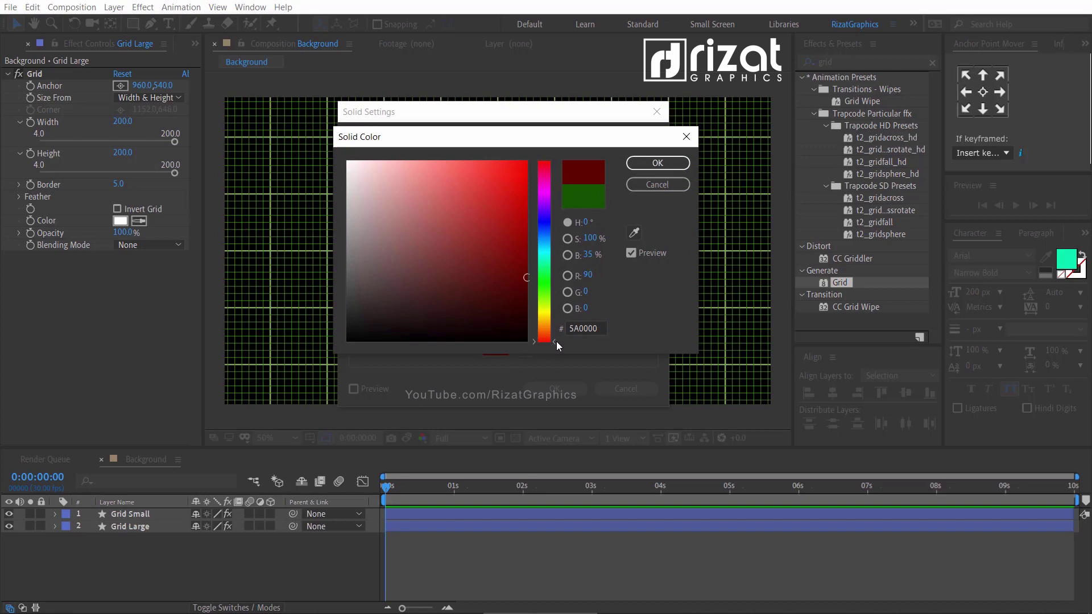
click(600, 198)
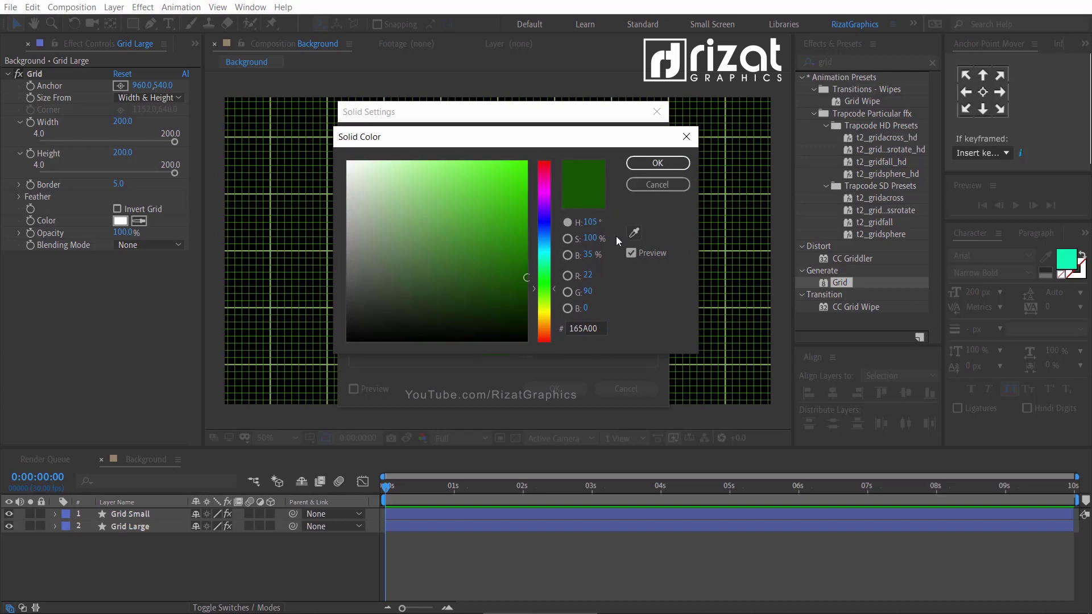
click(594, 330)
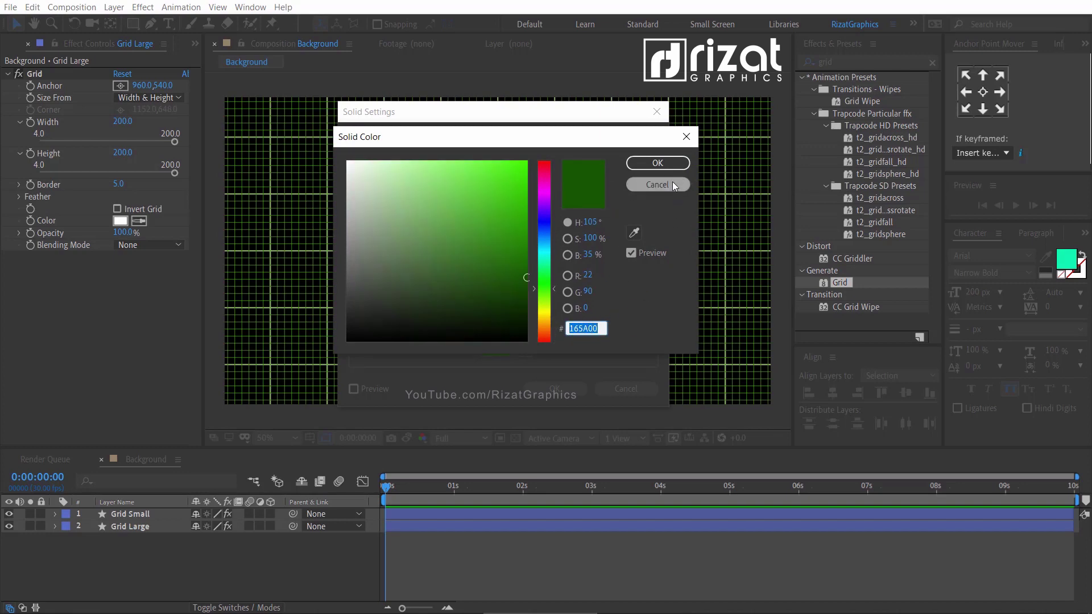
click(667, 166)
click(554, 389)
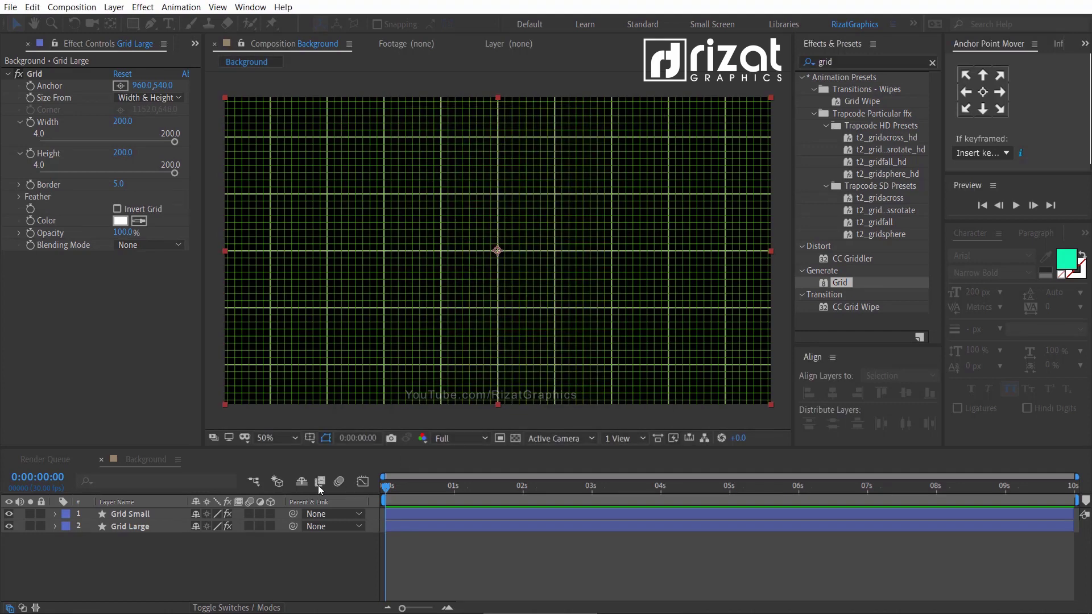
drag(145, 516, 143, 552)
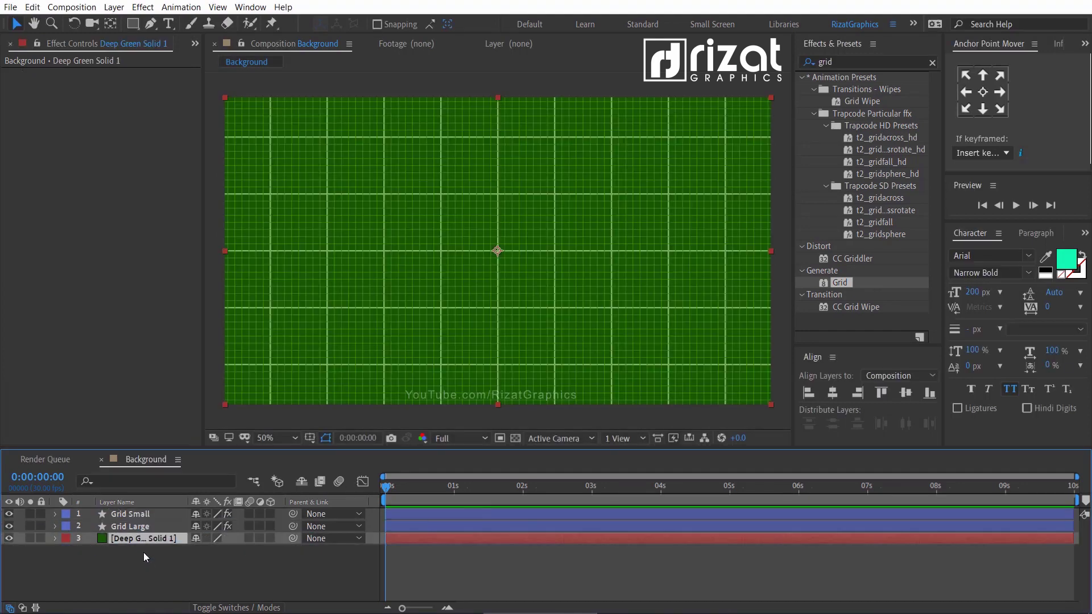
click(145, 555)
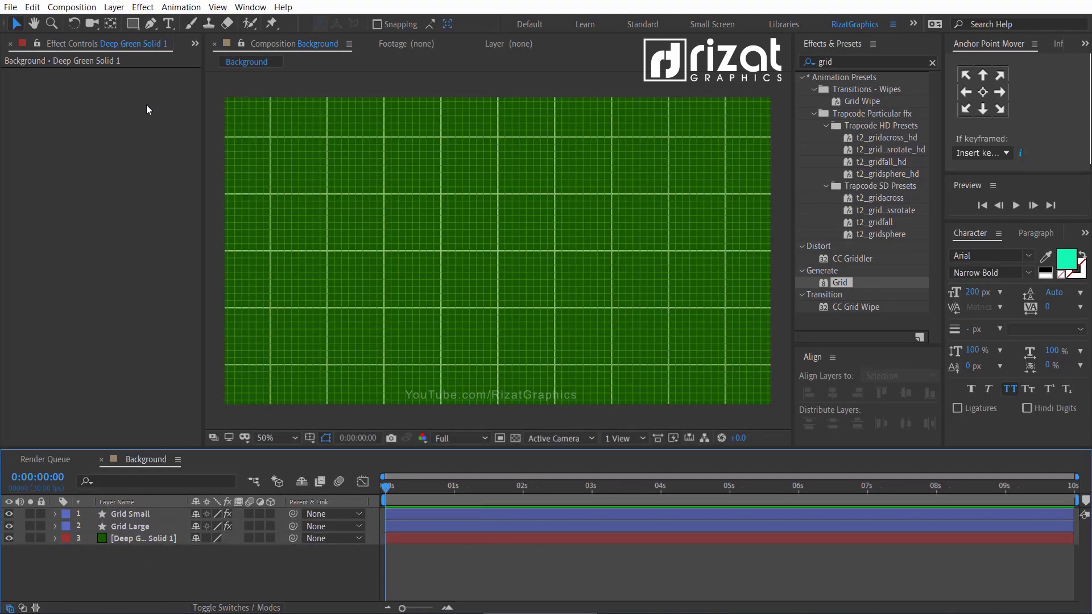
Step: Add a black full-frame rectangle shape layer
click(133, 24)
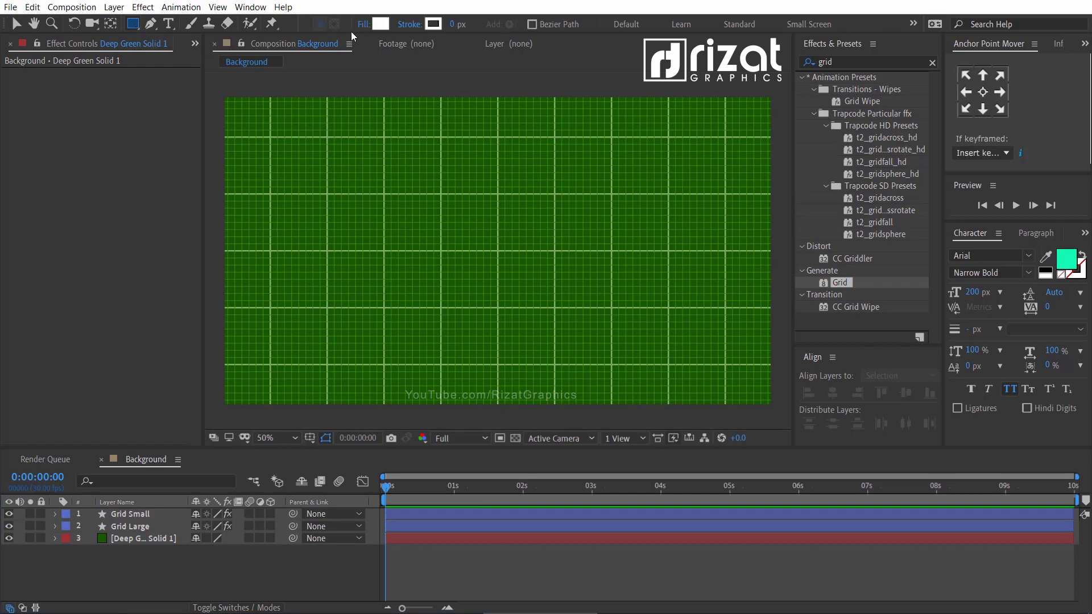
click(385, 25)
drag(457, 215, 539, 346)
click(654, 166)
double_click(135, 26)
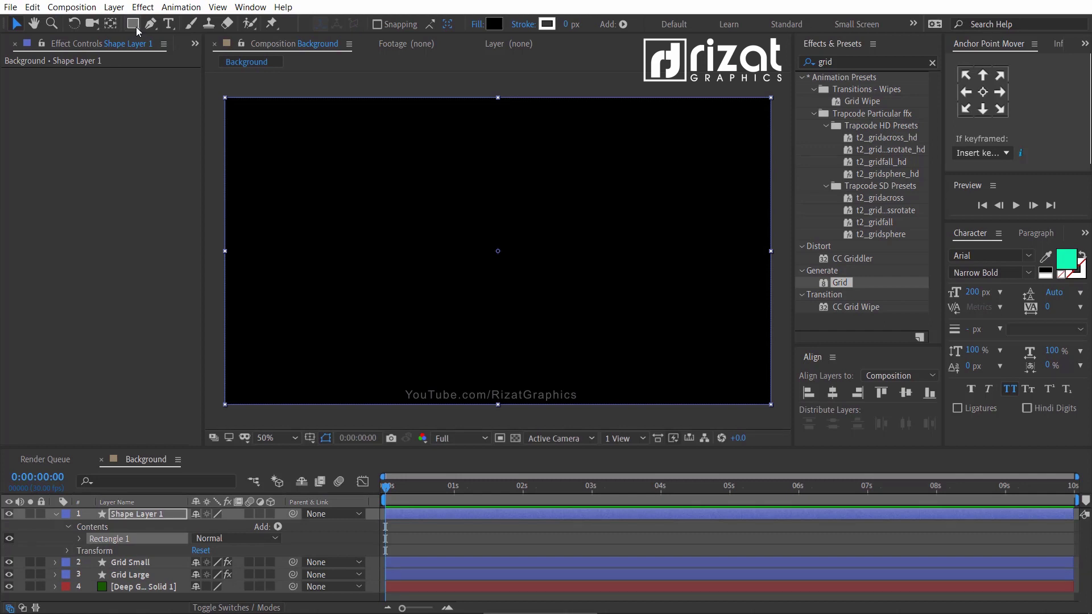
Step: Rename Shape Layer 1 to Vignette
click(55, 514)
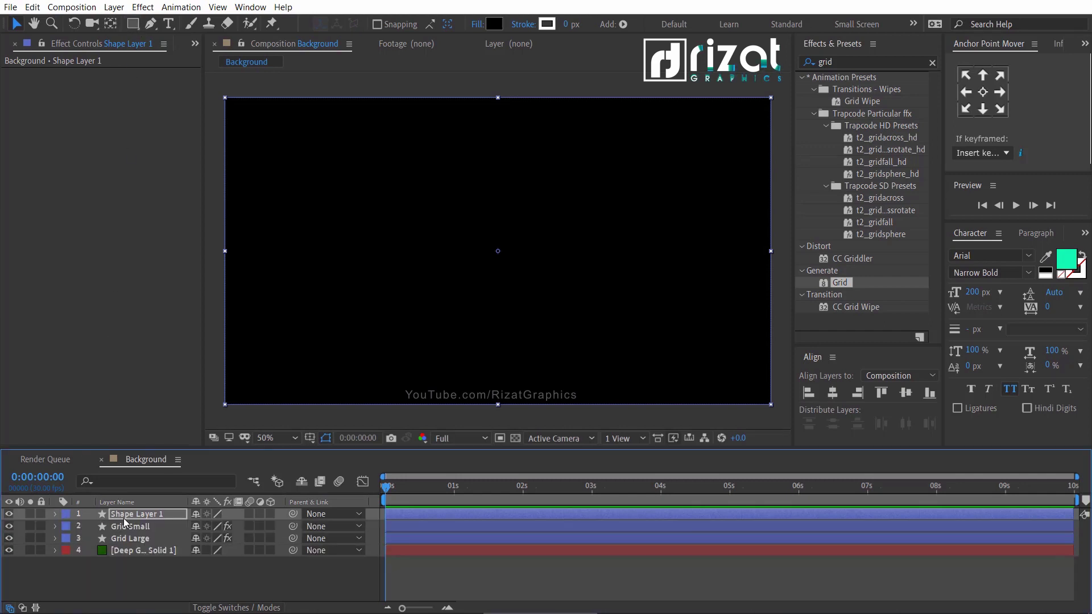
key(Return)
text(Vignette)
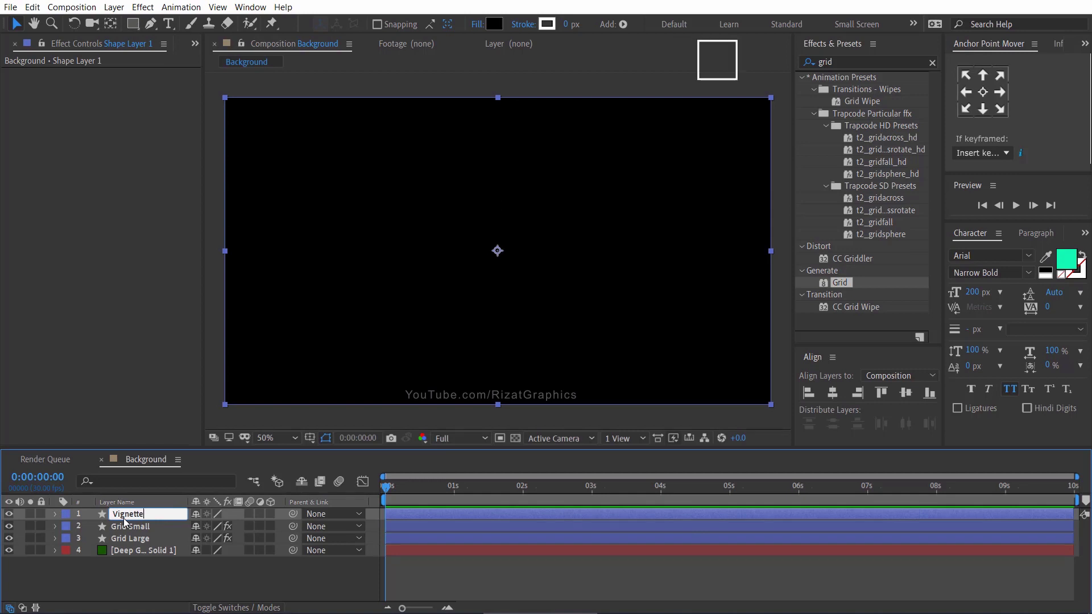
key(Return)
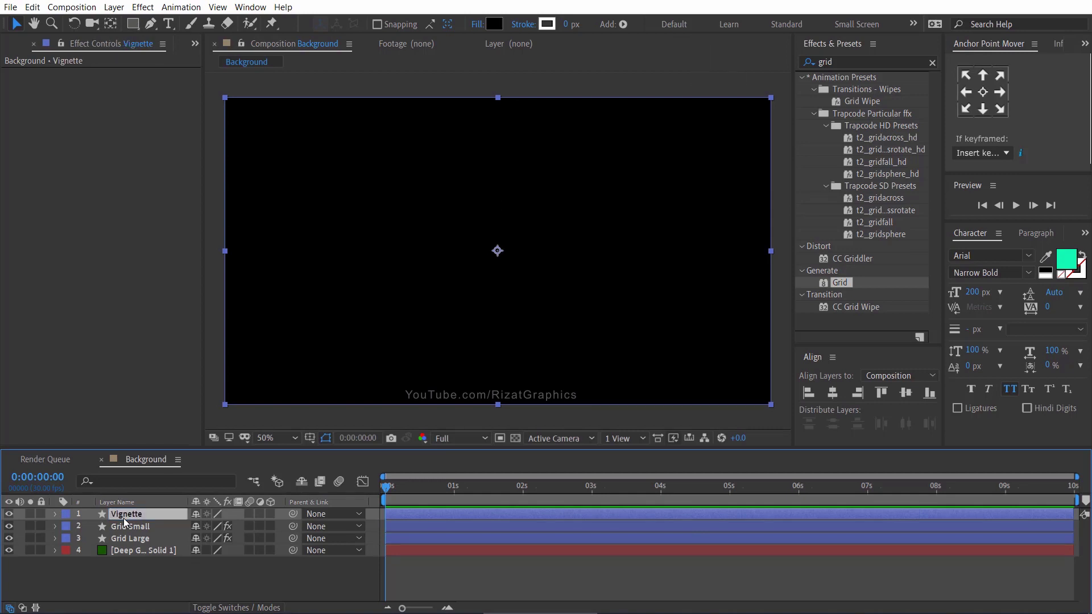
Step: Draw a frame-filling ellipse mask on the Vignette layer
drag(137, 29, 179, 56)
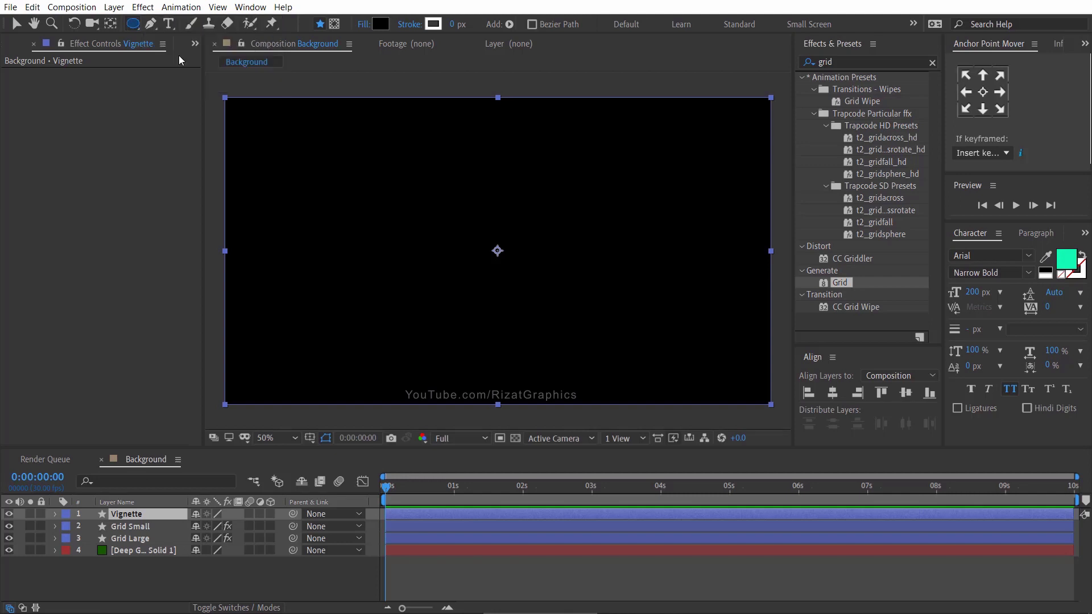
click(333, 25)
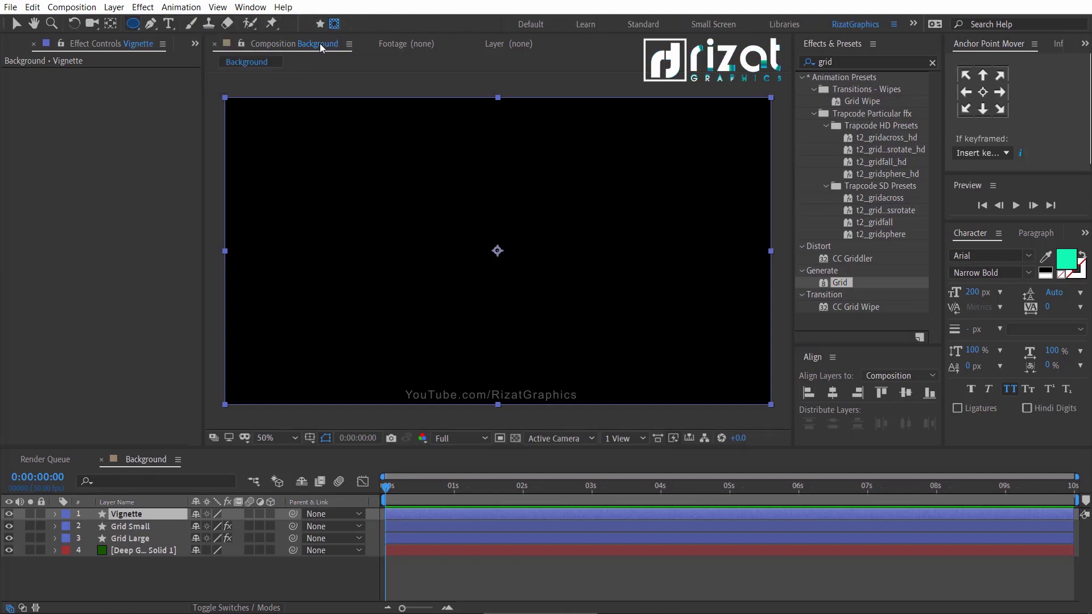
drag(225, 97, 771, 407)
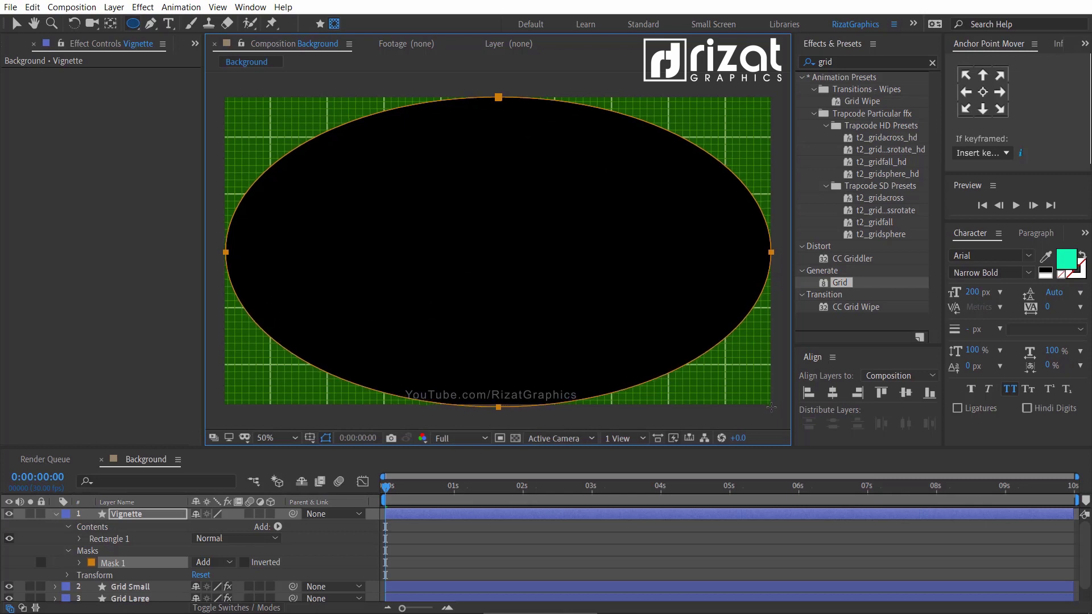
Step: Invert Mask 1 and set its feather to 300 pixels
click(245, 562)
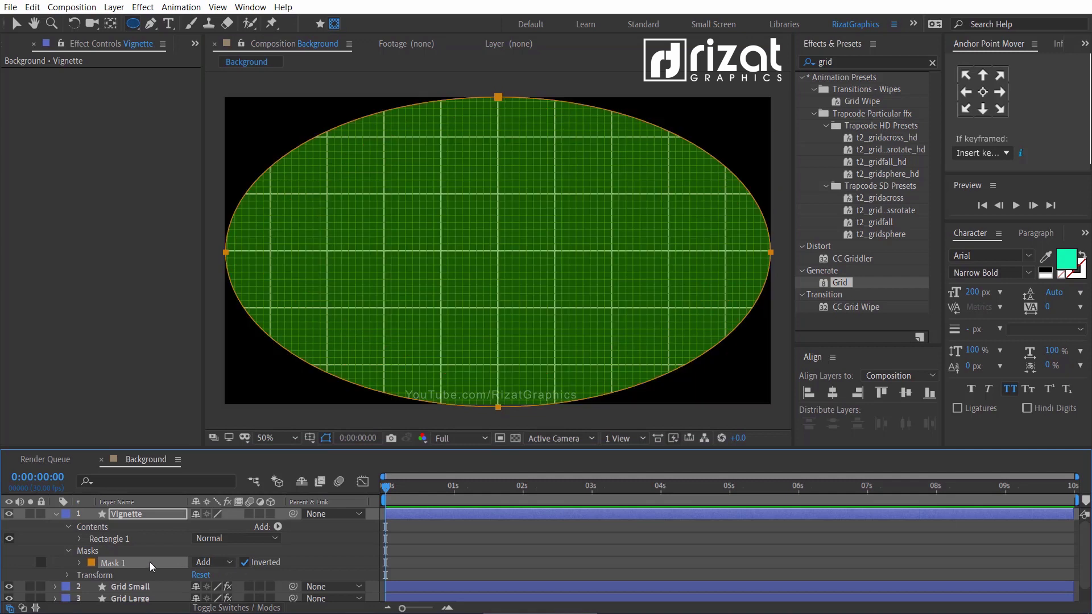
key(f)
click(213, 538)
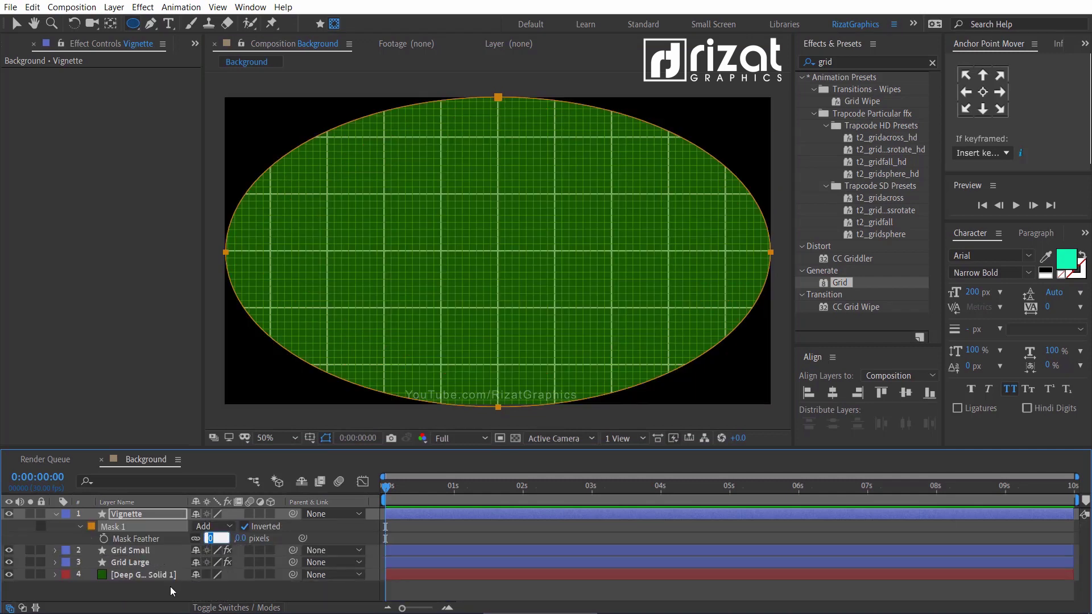
text(300)
key(Return)
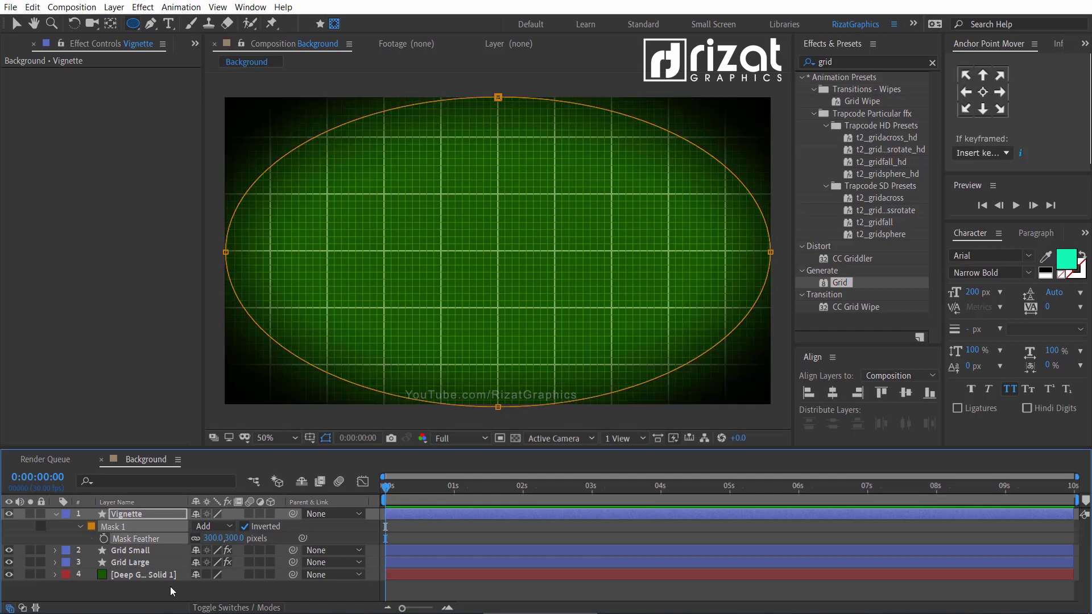
Step: Set Grid Small and Grid Large opacity to 50%, then show the Project panel
click(55, 514)
click(135, 527)
ctrl+click(138, 539)
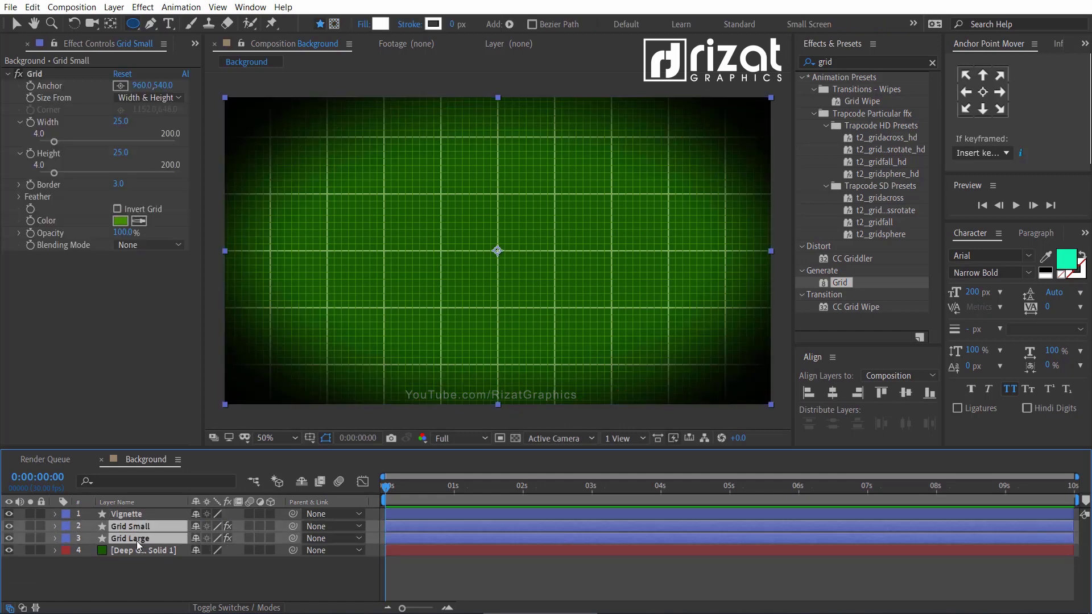
key(t)
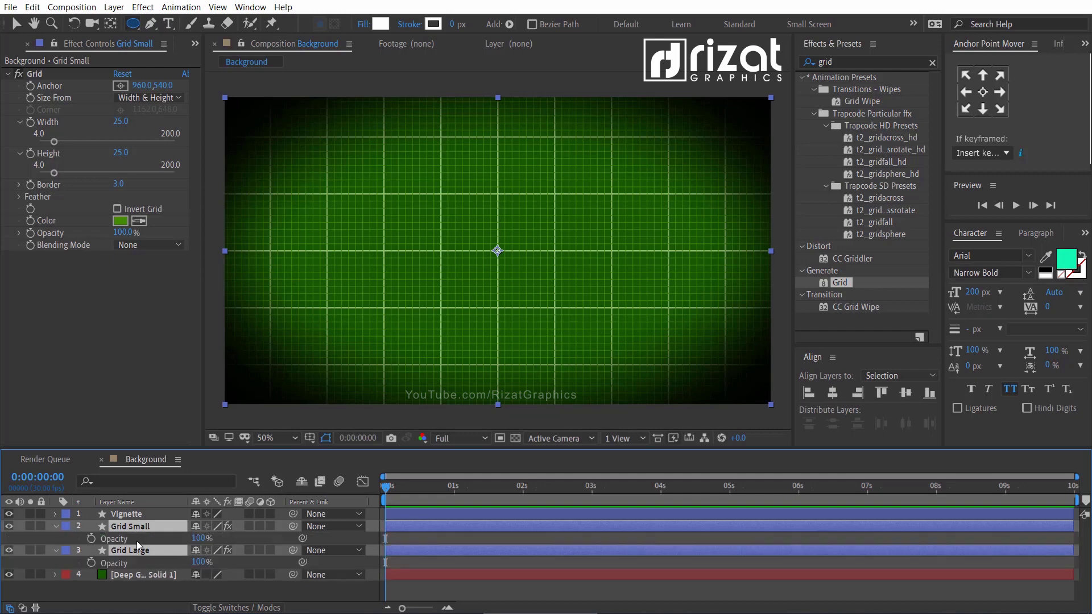
click(195, 540)
text(50)
key(Return)
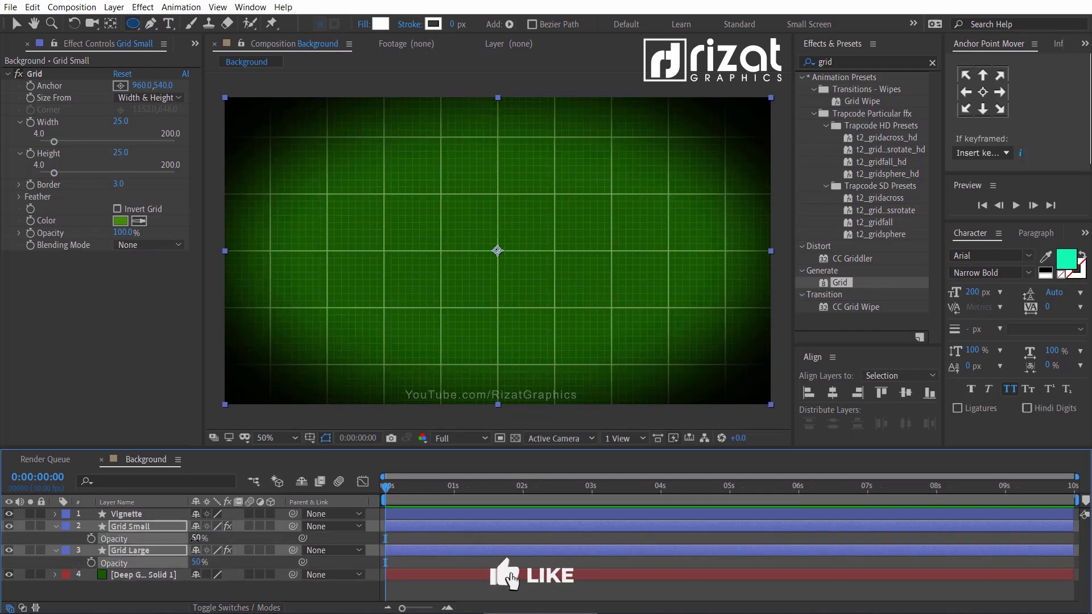
click(56, 527)
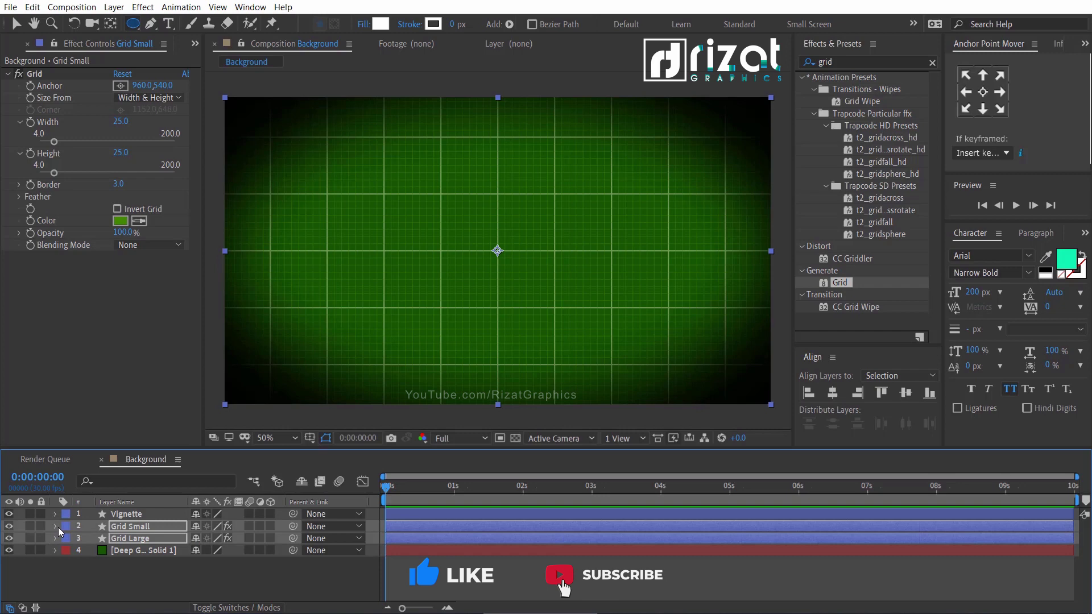
click(67, 568)
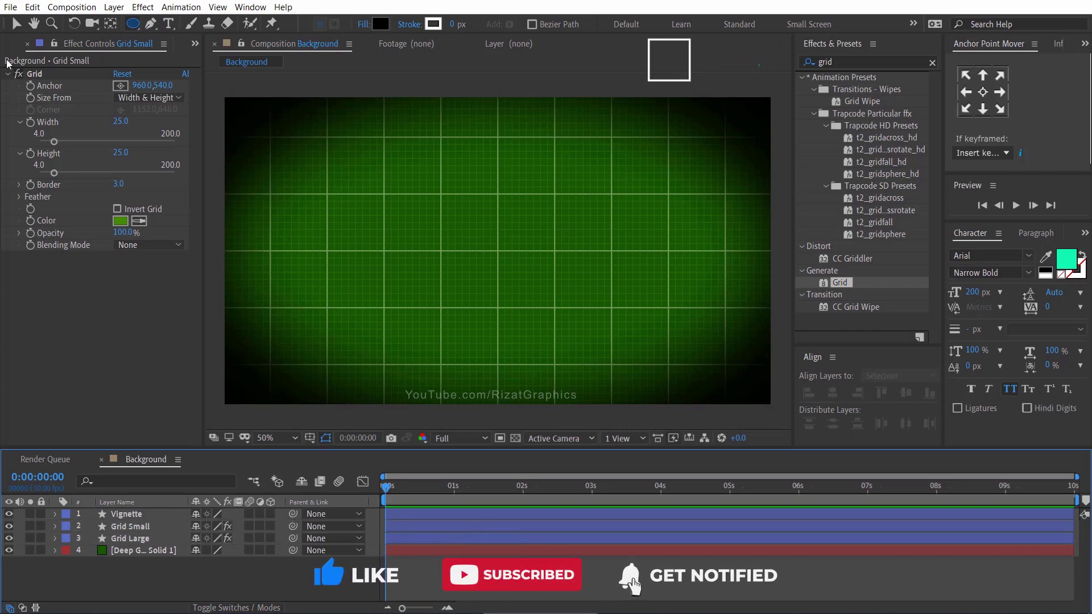
key(ctrl+0)
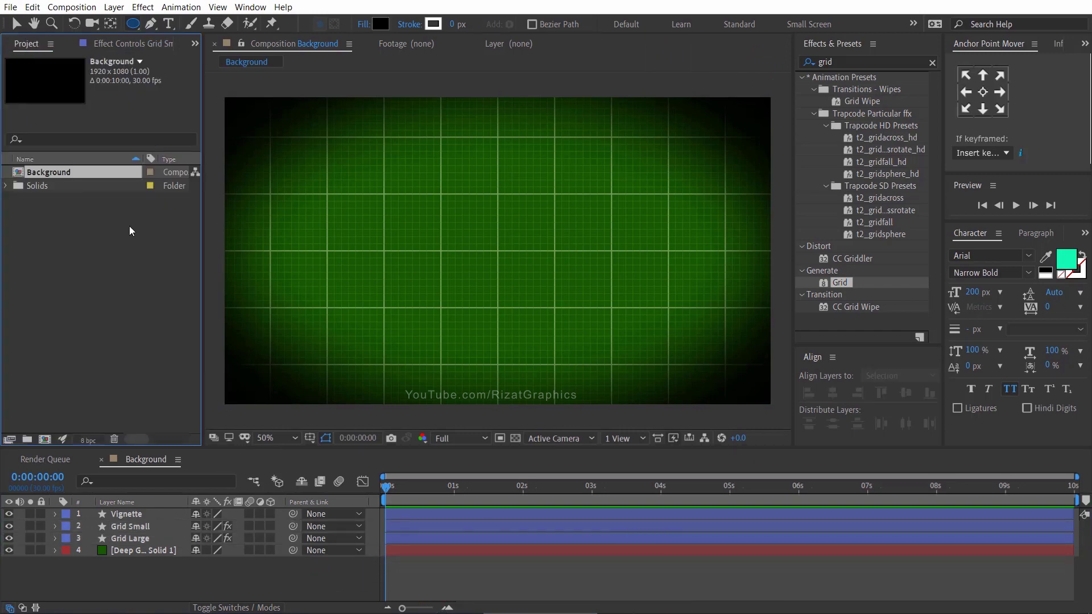
Step: Import Heart-Rate-Shape.png from the Heart Rate Monitor folder via File > Import > File
click(129, 241)
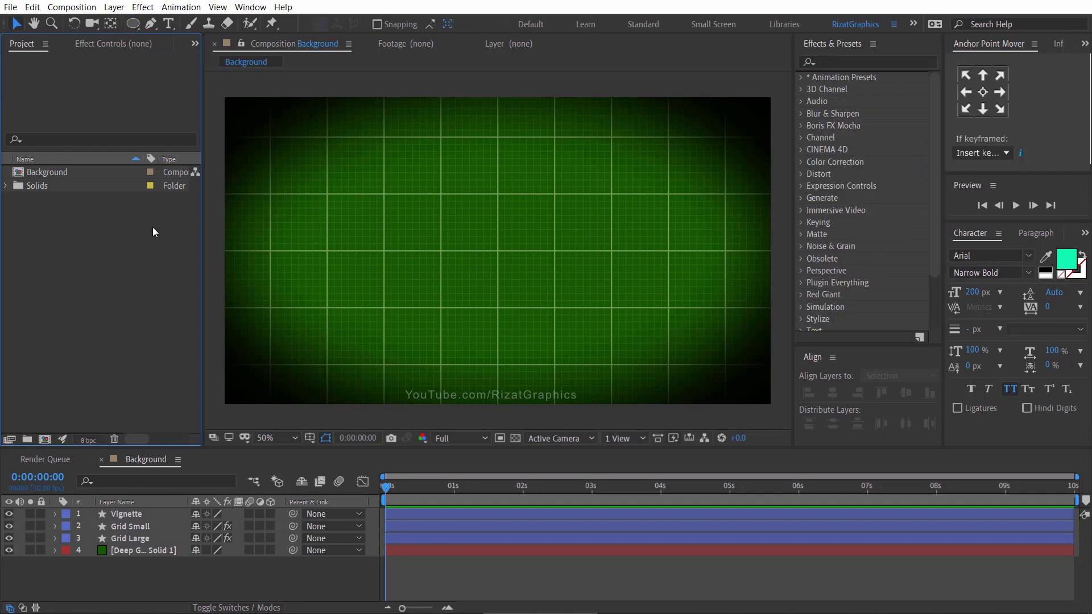
click(16, 8)
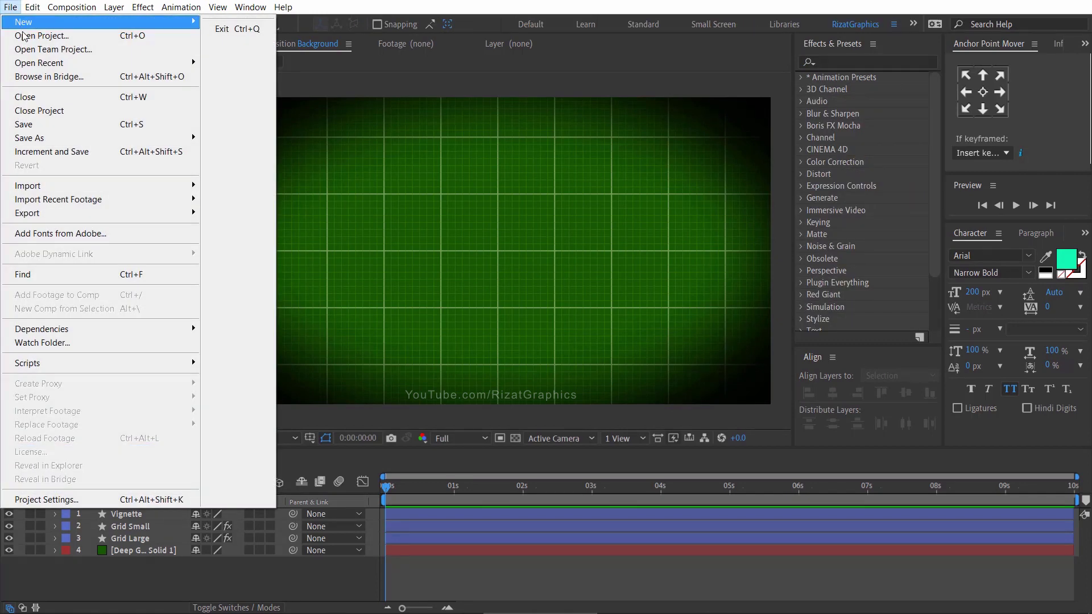
mouse_move(78, 186)
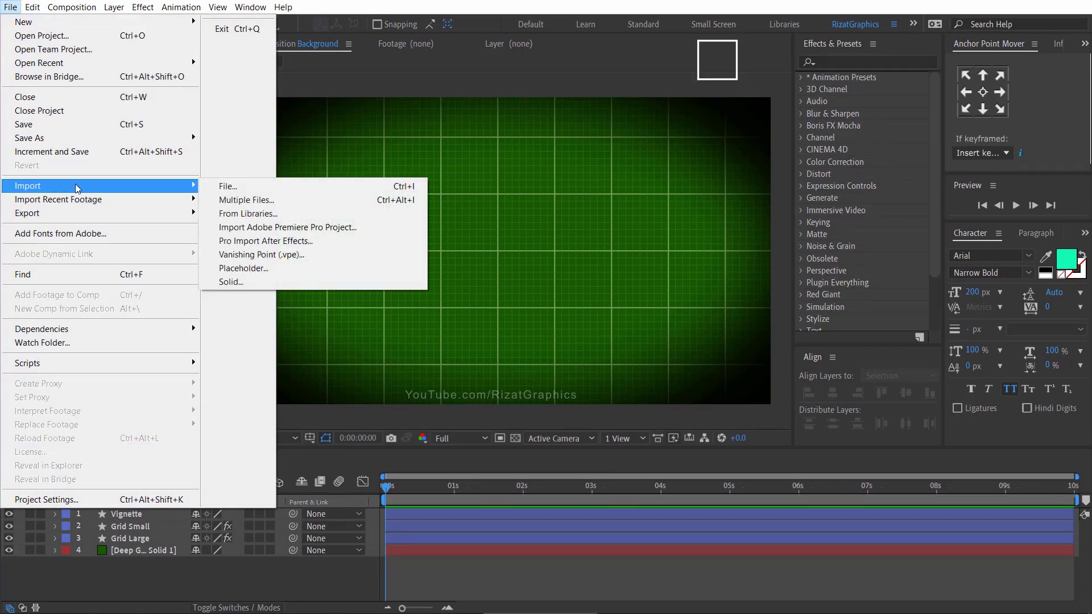
click(248, 192)
click(209, 158)
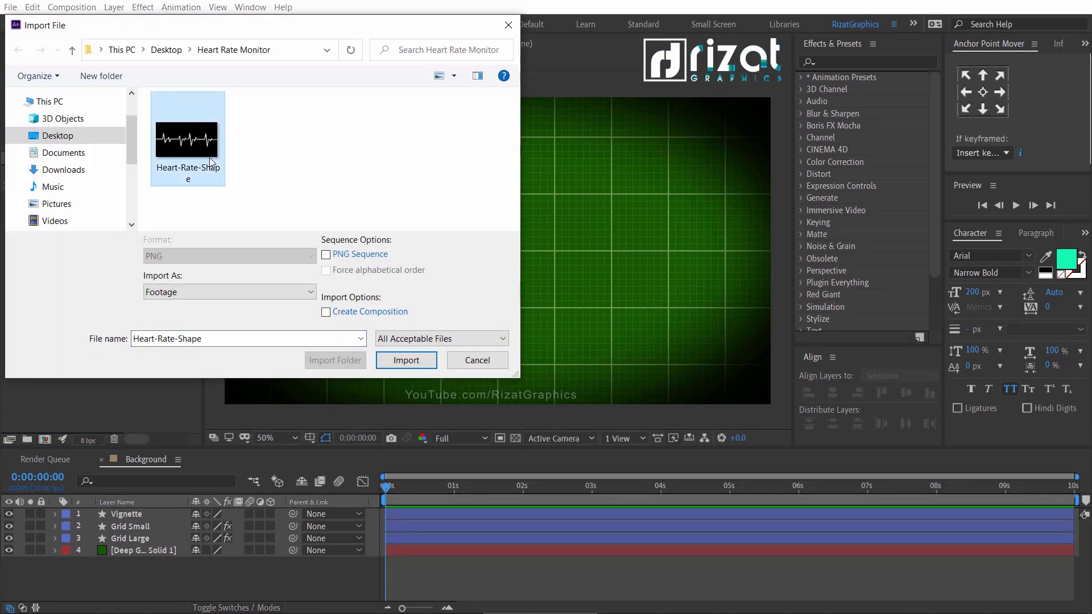
click(386, 358)
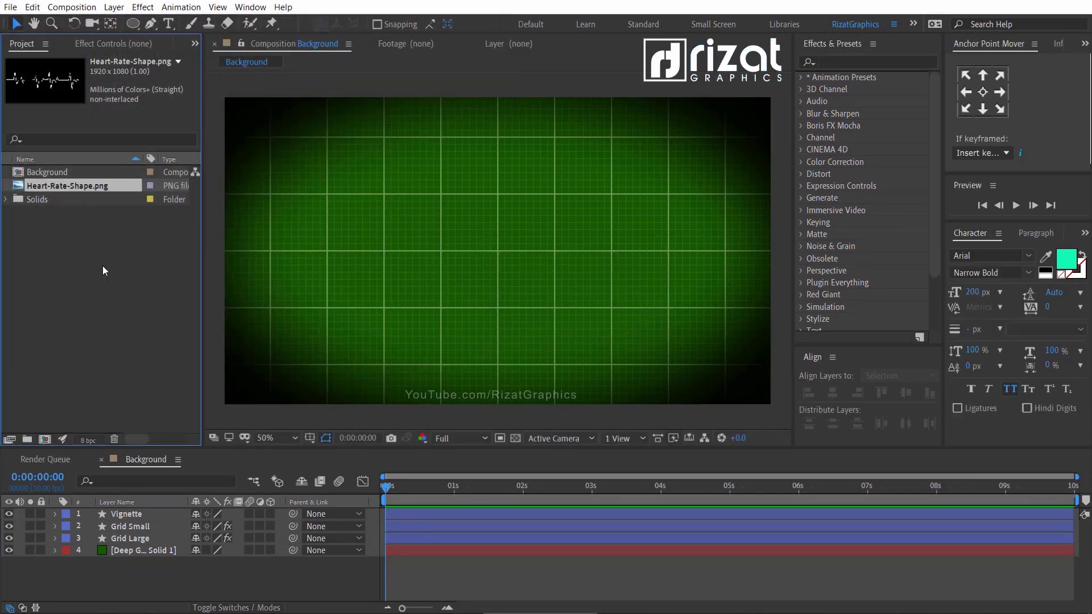
Step: Create Main Composition with Heart-Rate-Shape.png above the Background comp, both layers locked
click(46, 440)
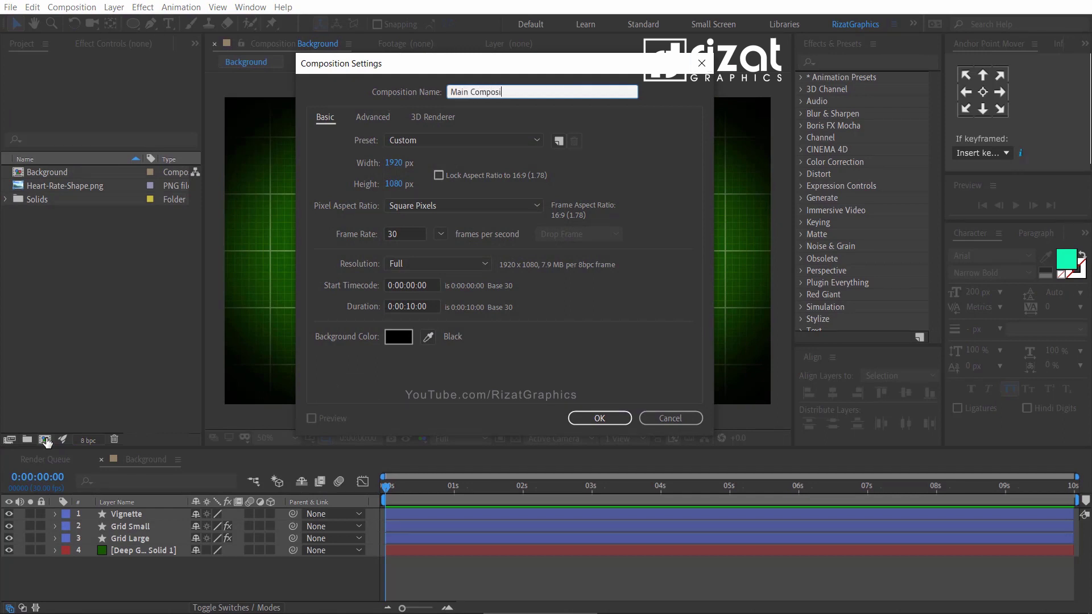
key(Return)
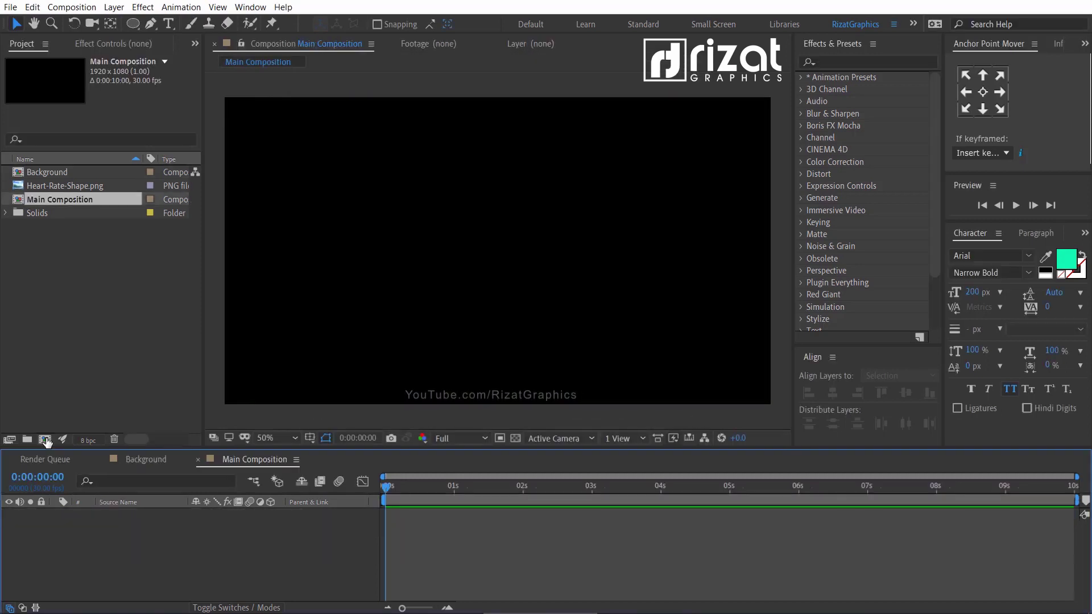
drag(53, 175, 81, 555)
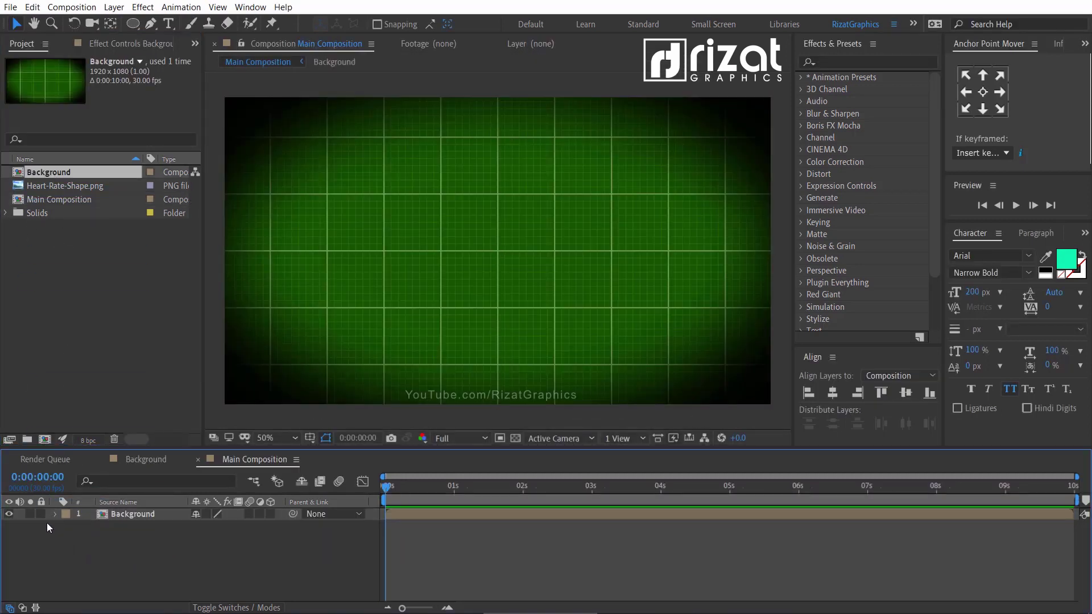
click(41, 514)
drag(81, 186, 107, 515)
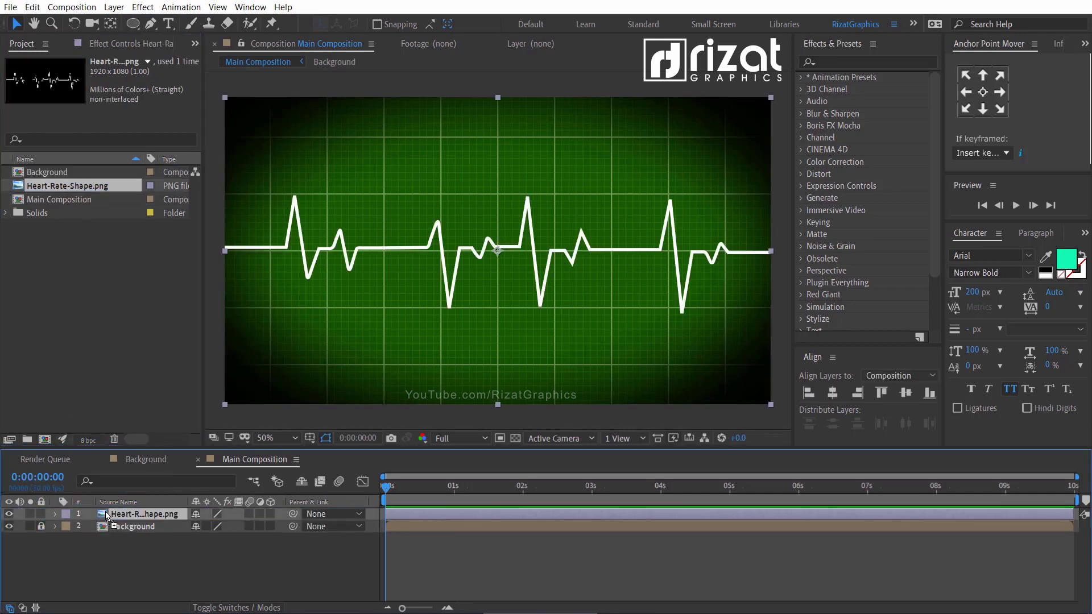
click(40, 513)
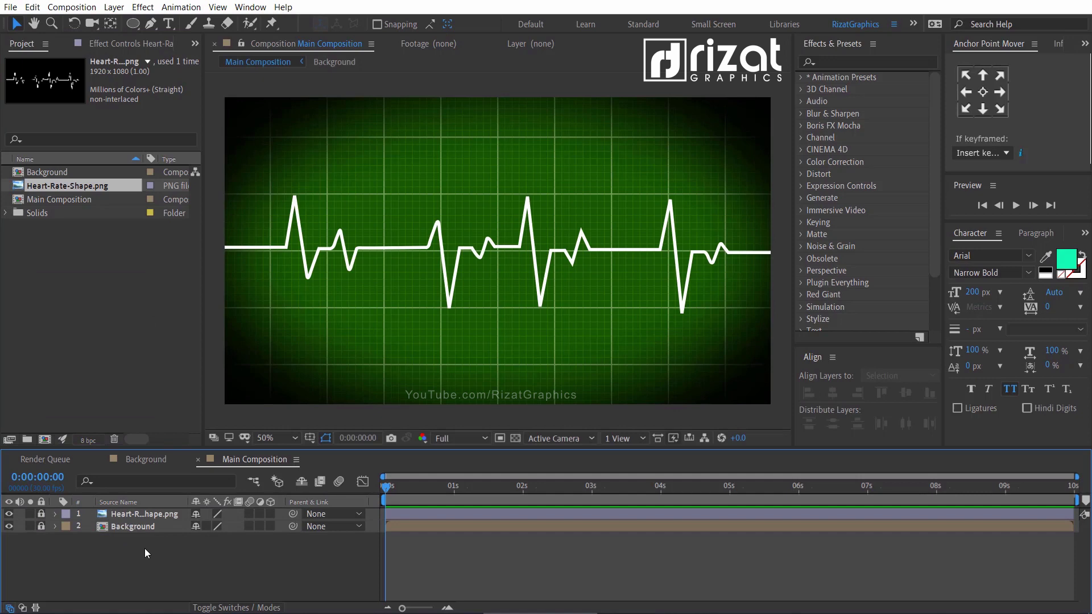
Step: Choose the Pen tool with Fill set to None and a 12 px stroke width
click(154, 25)
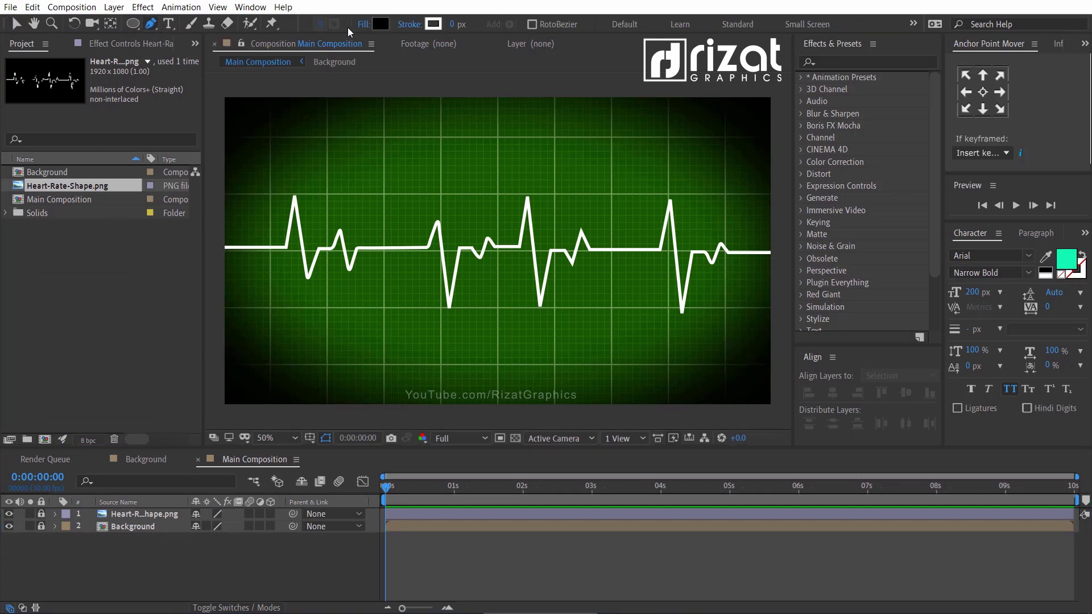
click(361, 25)
click(252, 137)
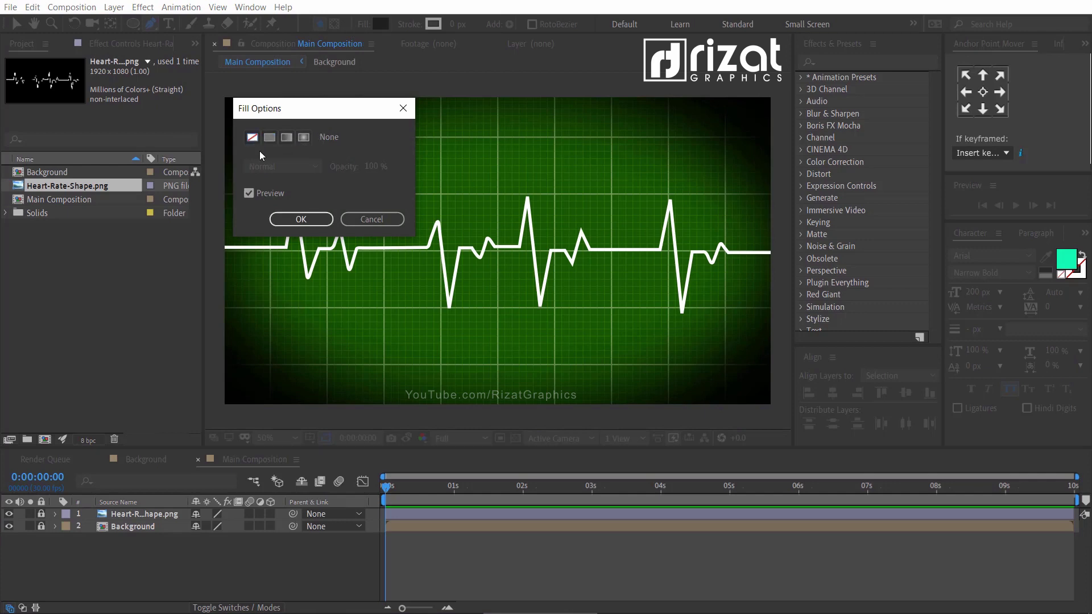
click(301, 219)
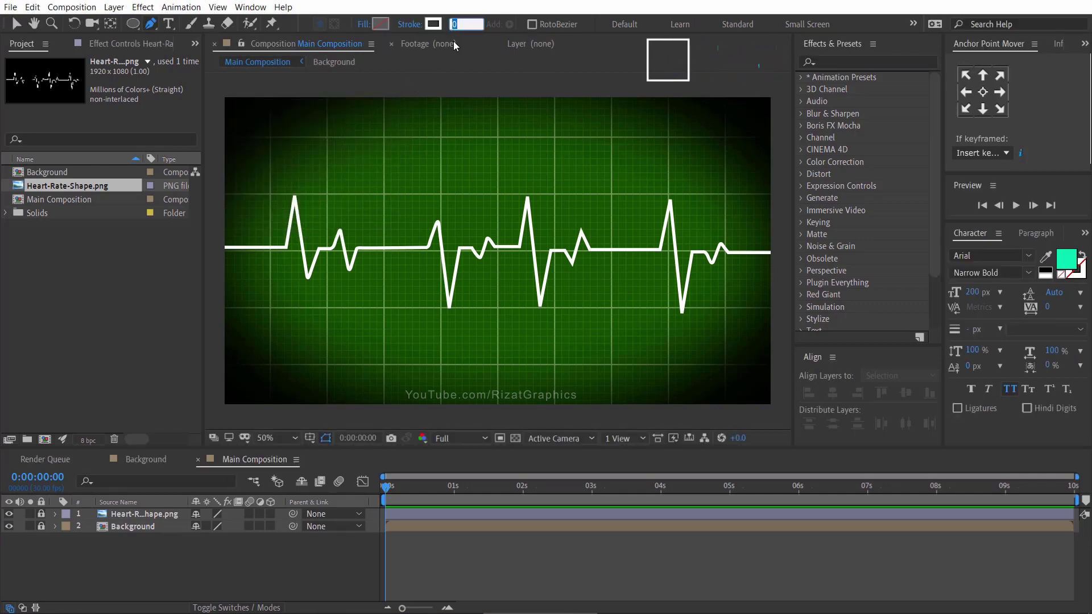
text(12)
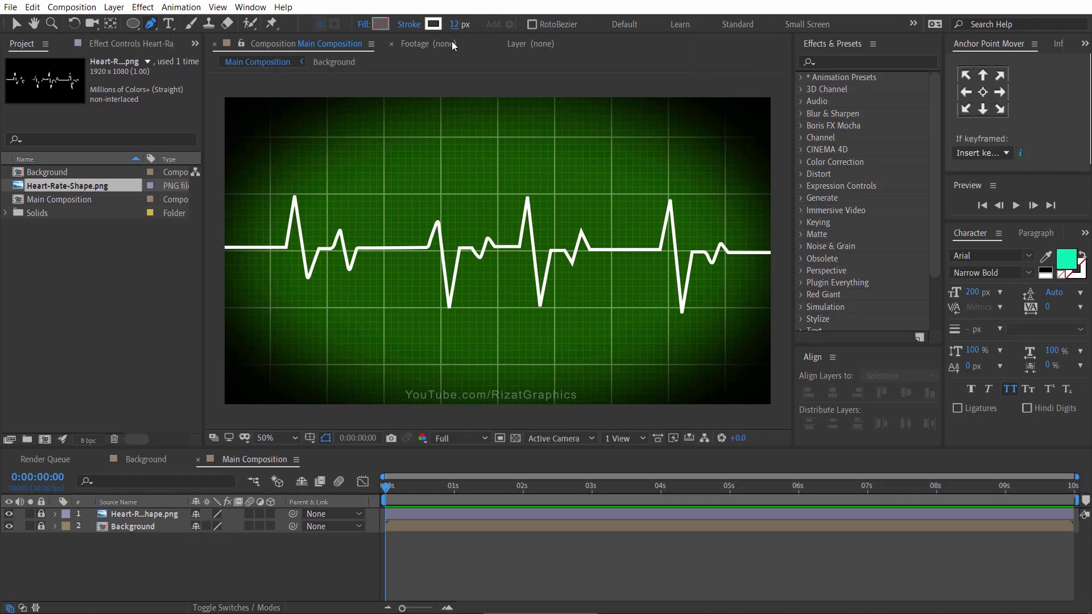
Step: Set the stroke colour for new shapes to pure red FF0000
click(434, 24)
text(FF0000)
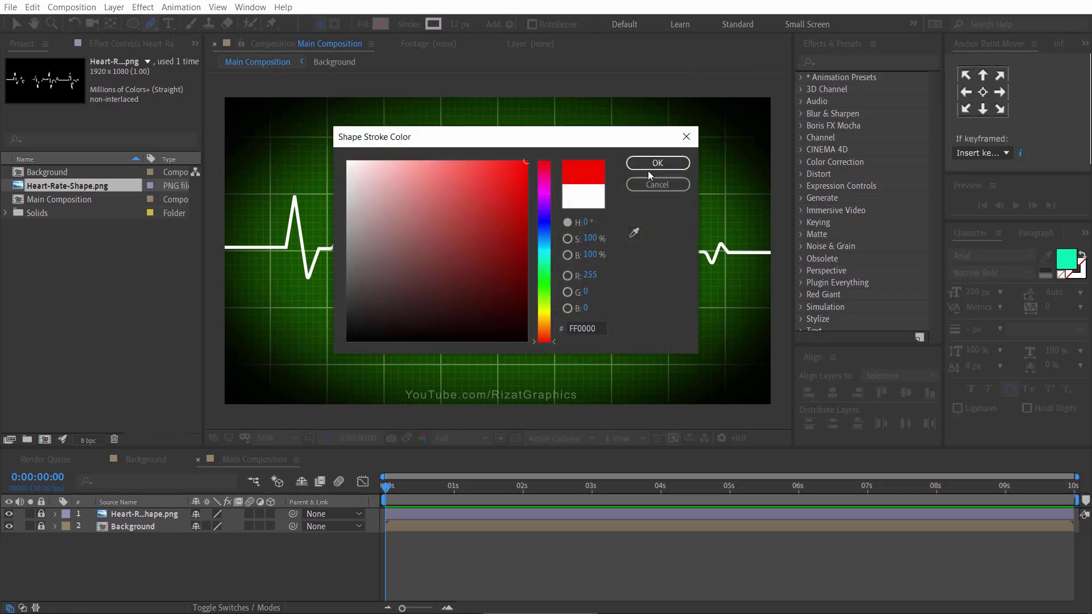
click(657, 165)
key(h)
drag(312, 249, 488, 234)
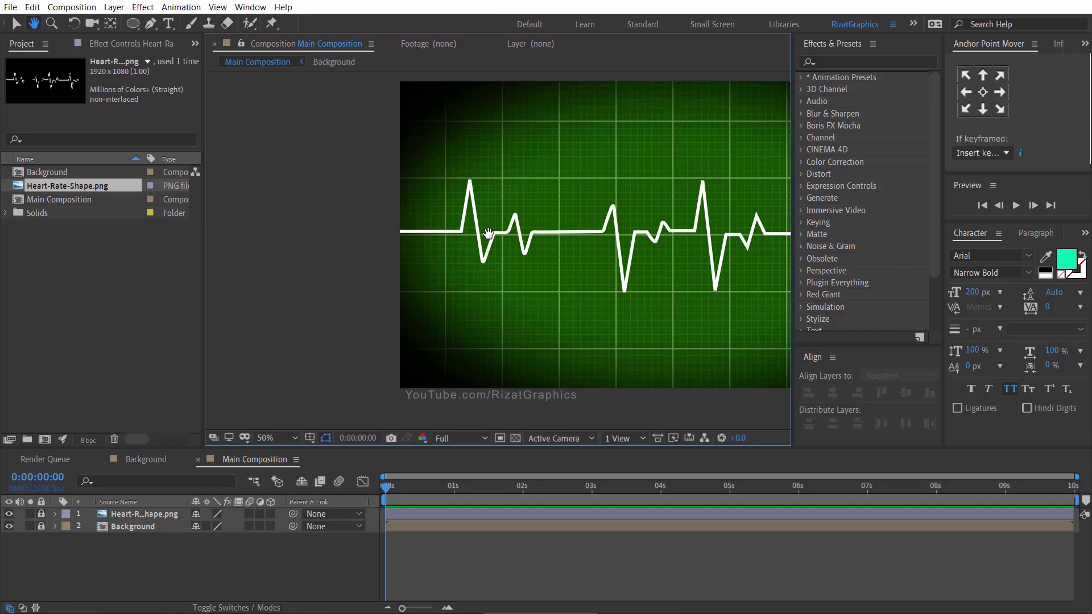
scroll(488, 234, up, 2)
Step: Start the red path at the heartbeat line's left end and add a point where the first spike begins
key(g)
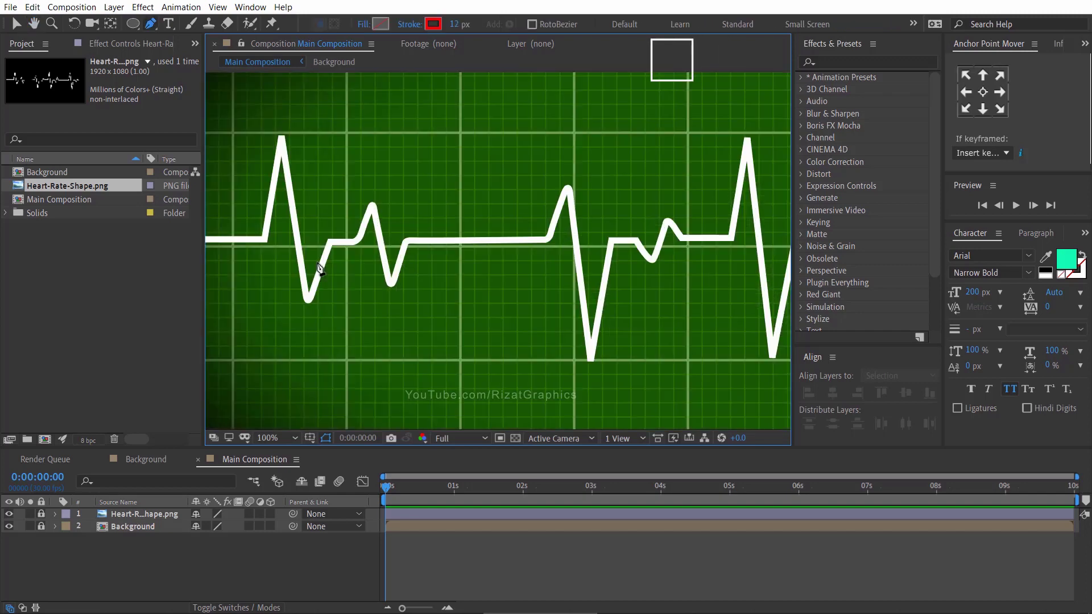
key(h)
scroll(320, 270, up, 3)
drag(516, 267, 608, 269)
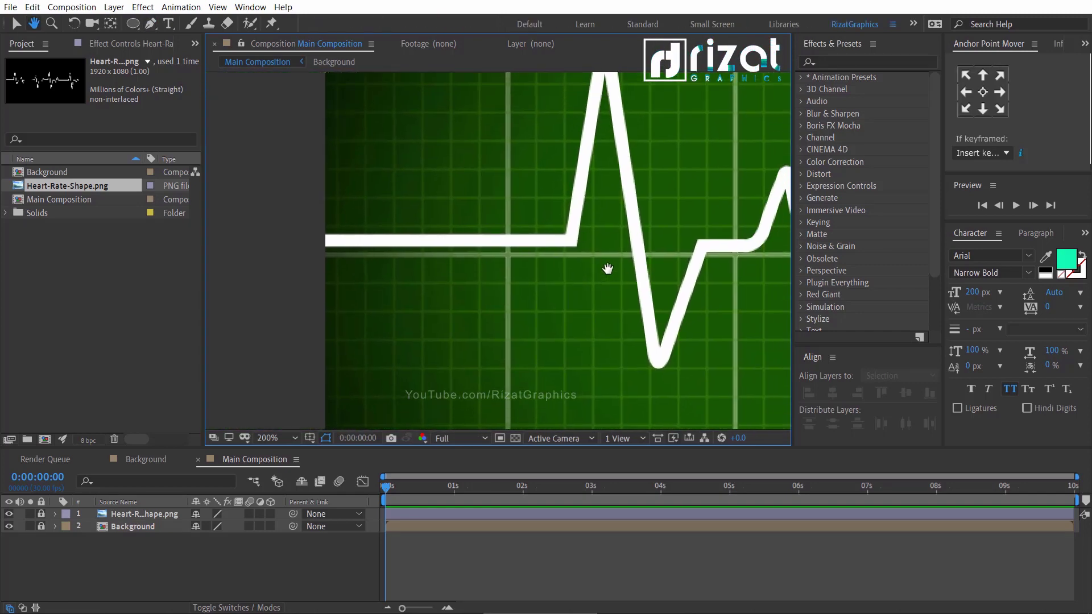
scroll(298, 256, up, 1)
scroll(432, 263, up, 1)
key(g)
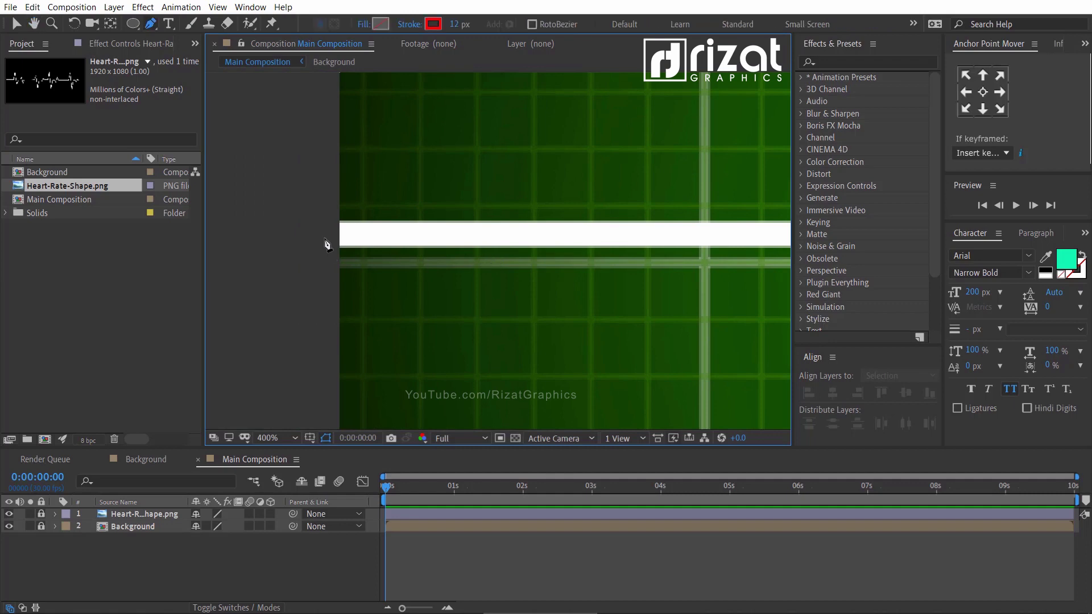
click(319, 238)
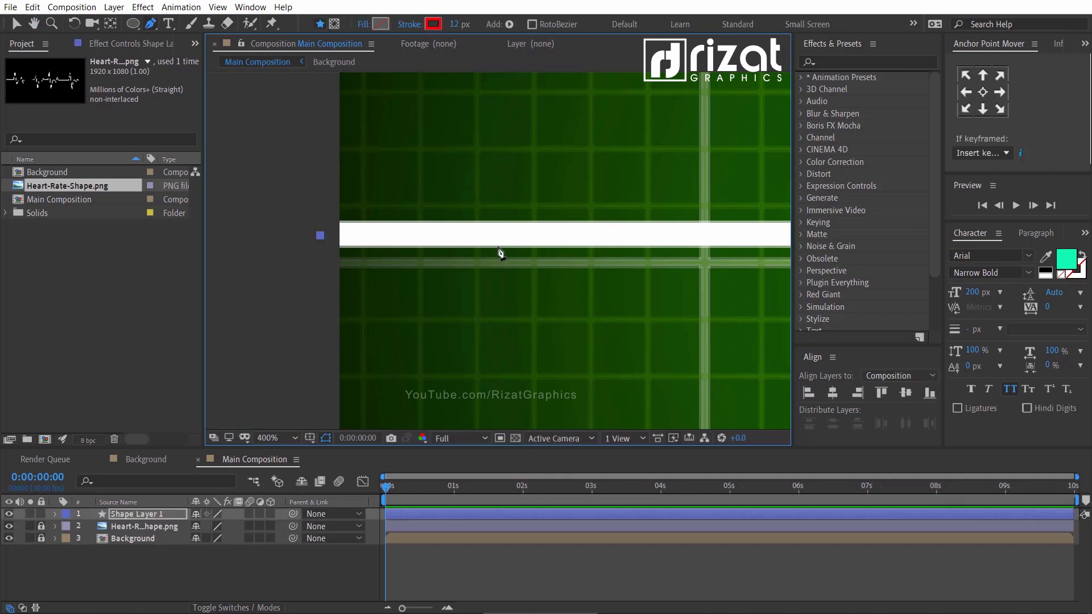
drag(647, 252, 385, 261)
click(564, 245)
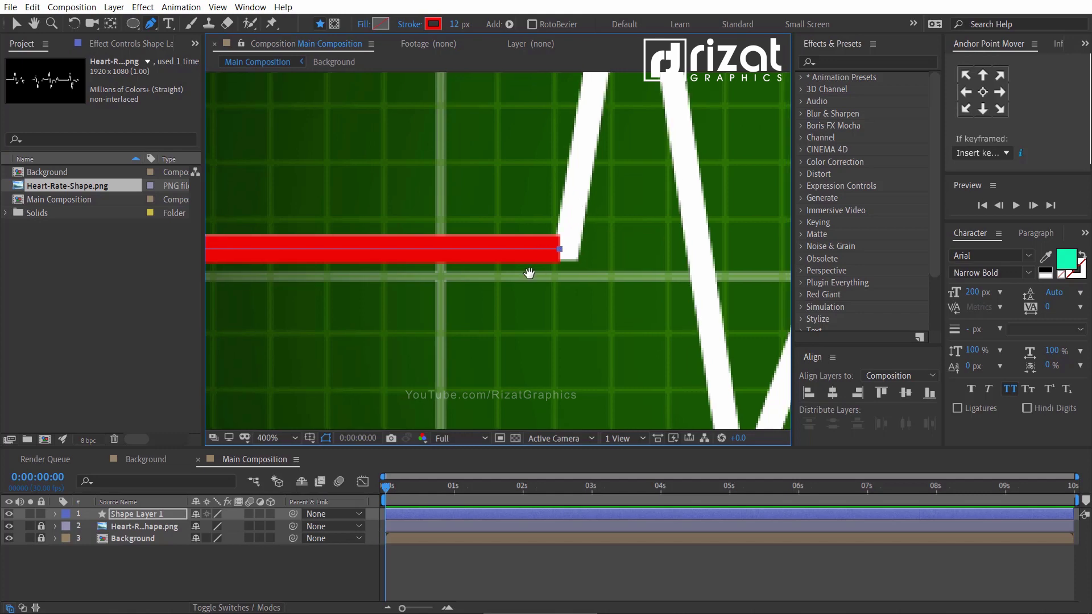
Step: Trace the spike peak, the curved dips and the following flat to the line's right end
scroll(529, 267, down, 1)
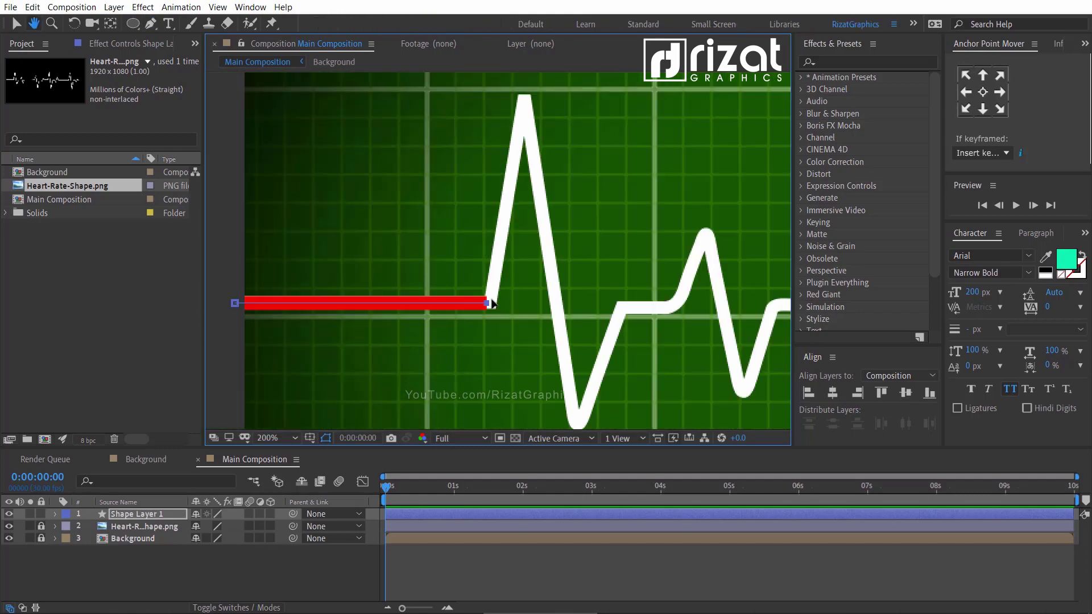
click(524, 100)
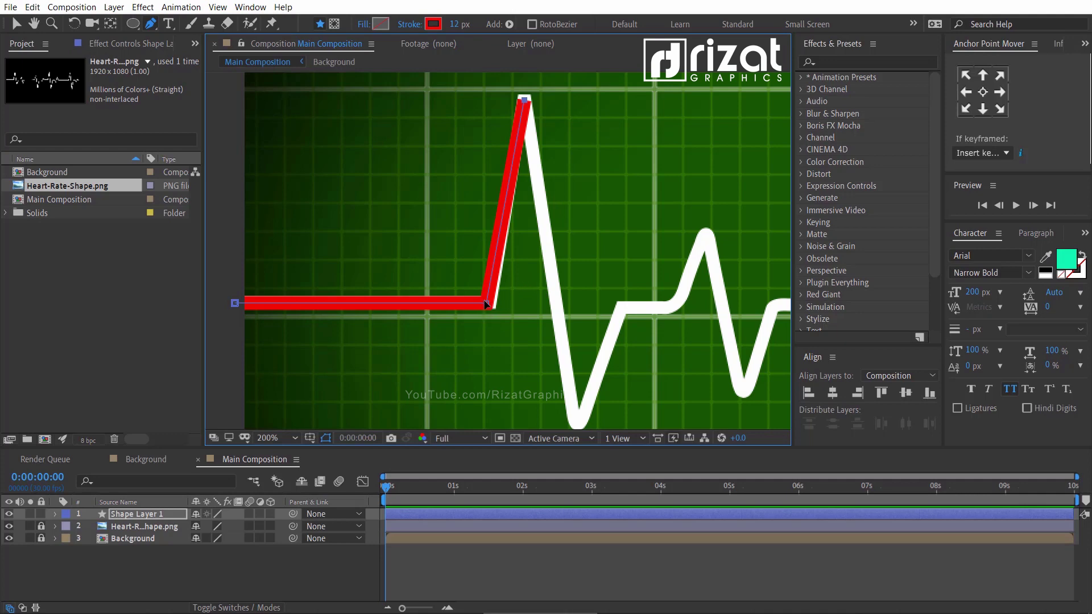
drag(489, 305, 491, 303)
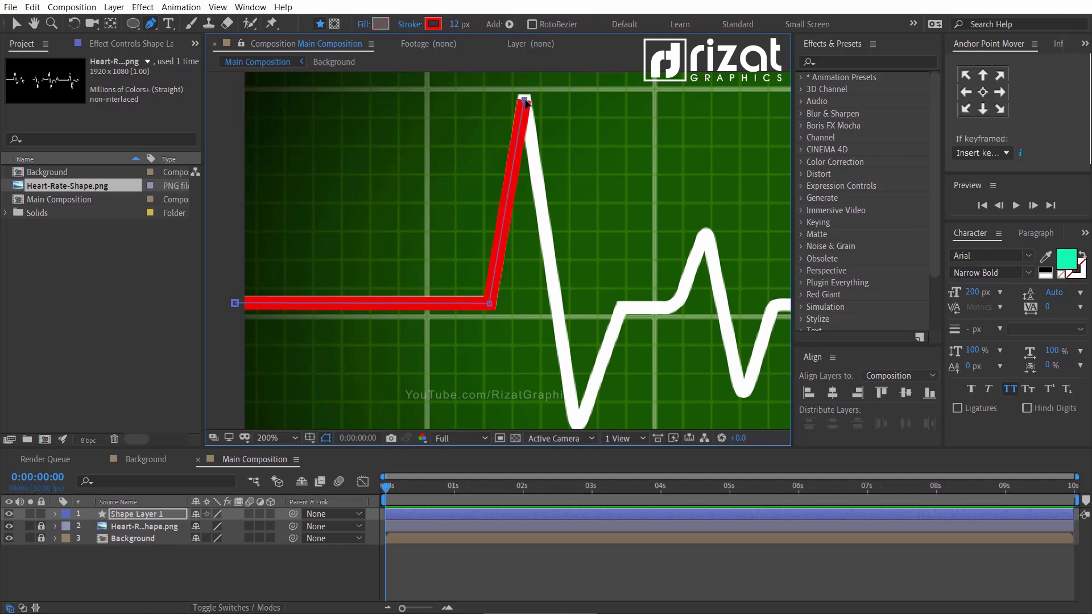
click(573, 409)
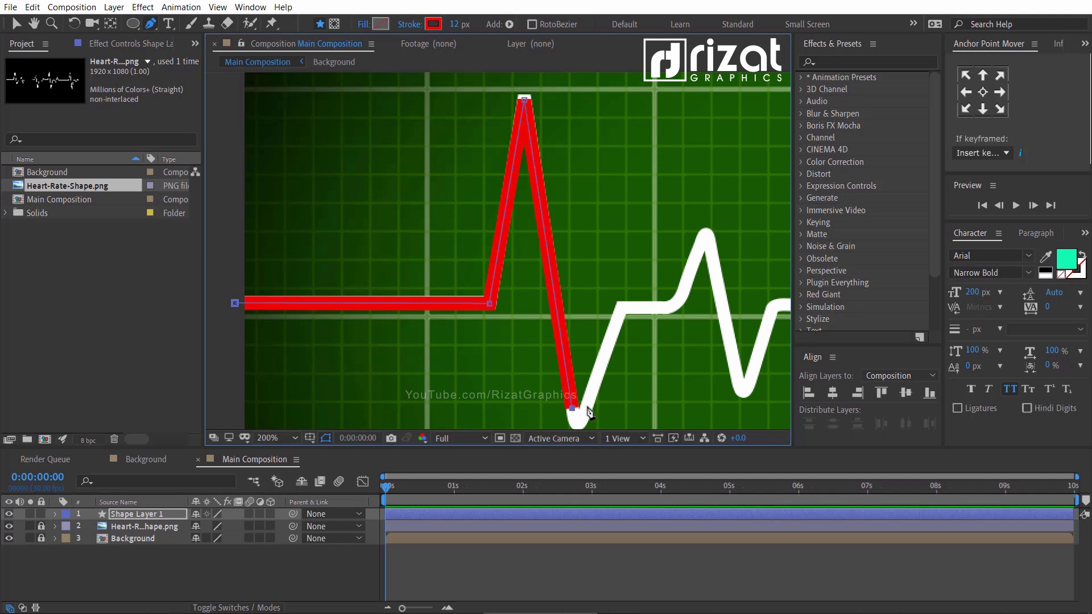
drag(588, 410, 601, 380)
scroll(601, 380, down, 2)
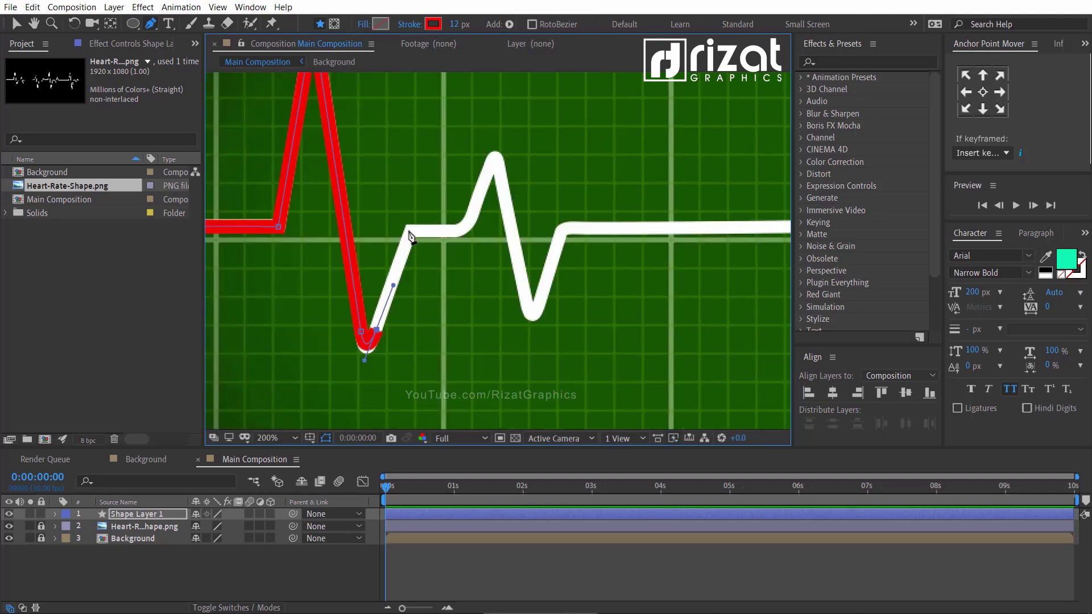
scroll(601, 380, up, 6)
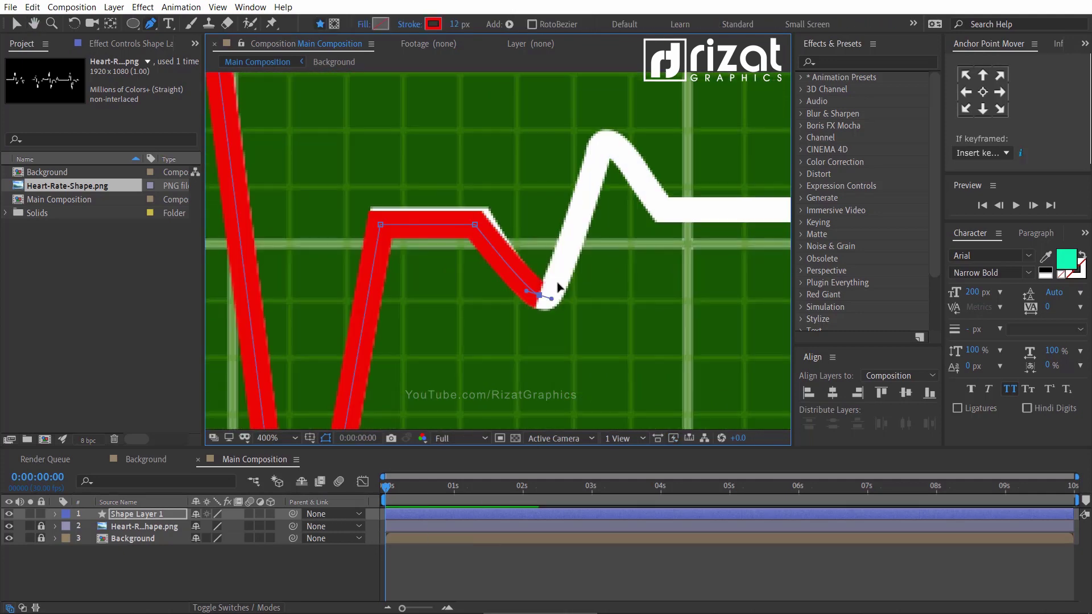
scroll(541, 292, down, 4)
scroll(643, 206, up, 2)
drag(643, 206, 638, 185)
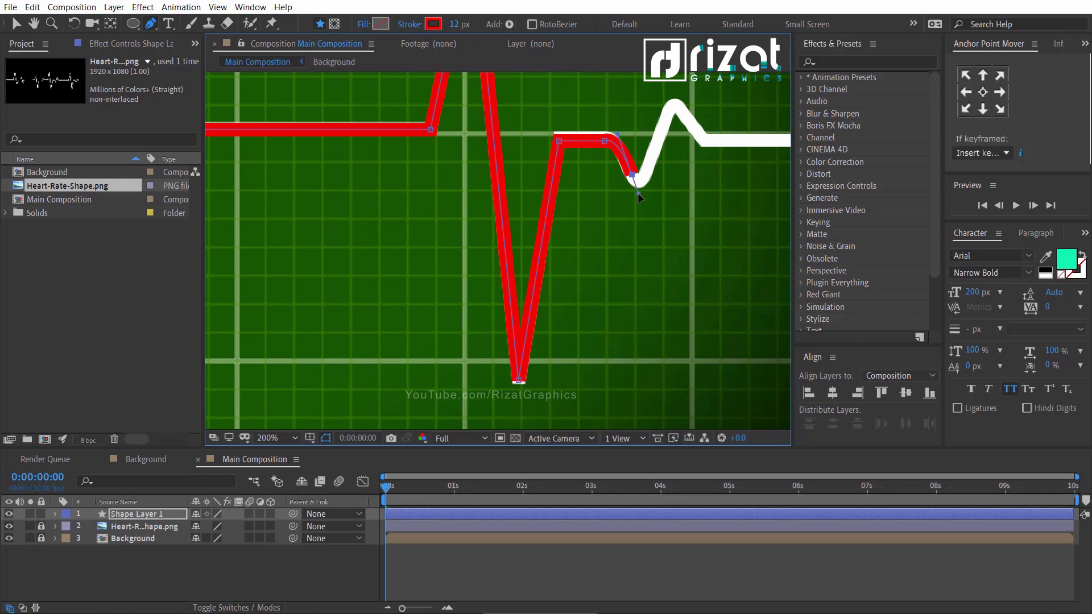
click(675, 105)
drag(675, 105, 543, 211)
click(751, 246)
Step: Finish the path, then inspect and collapse Shape Layer 1's contents and transform
key(v)
scroll(496, 286, up, 2)
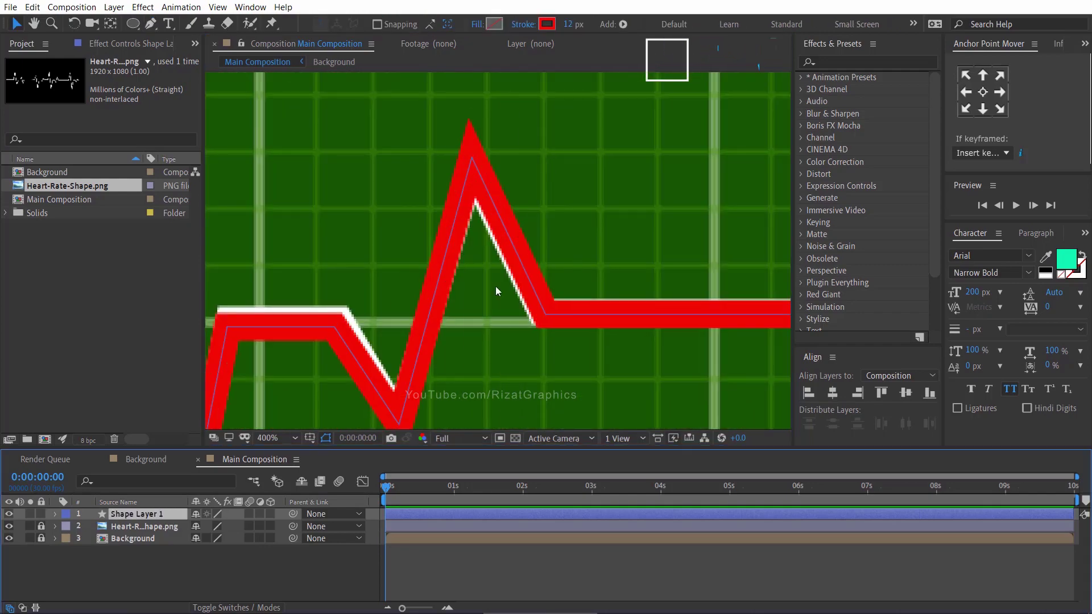
key(ctrl+Right)
scroll(481, 330, up, 3)
scroll(481, 330, down, 12)
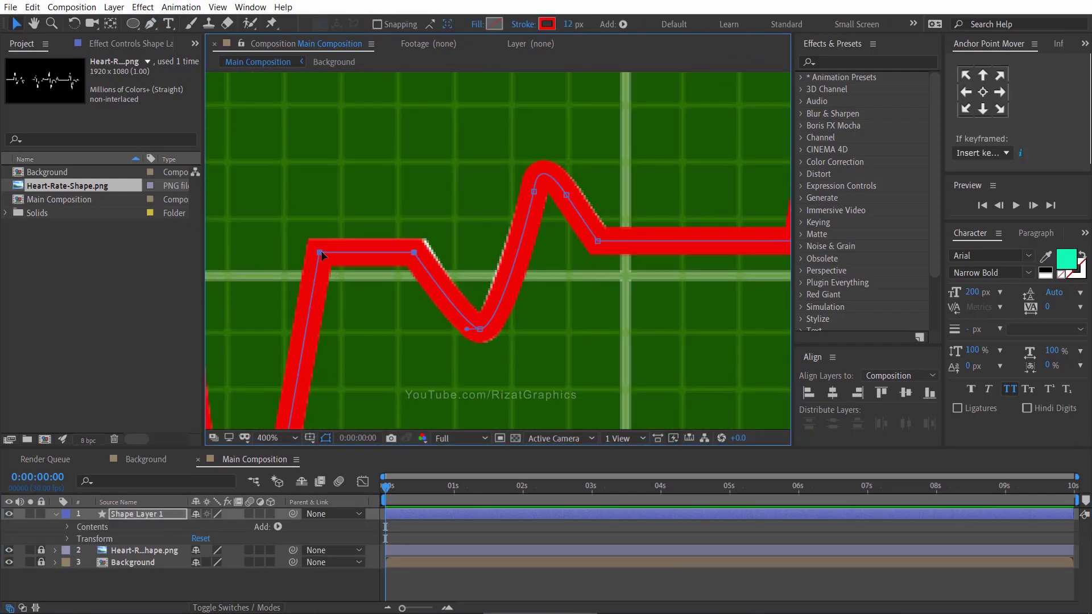
key(g)
click(56, 514)
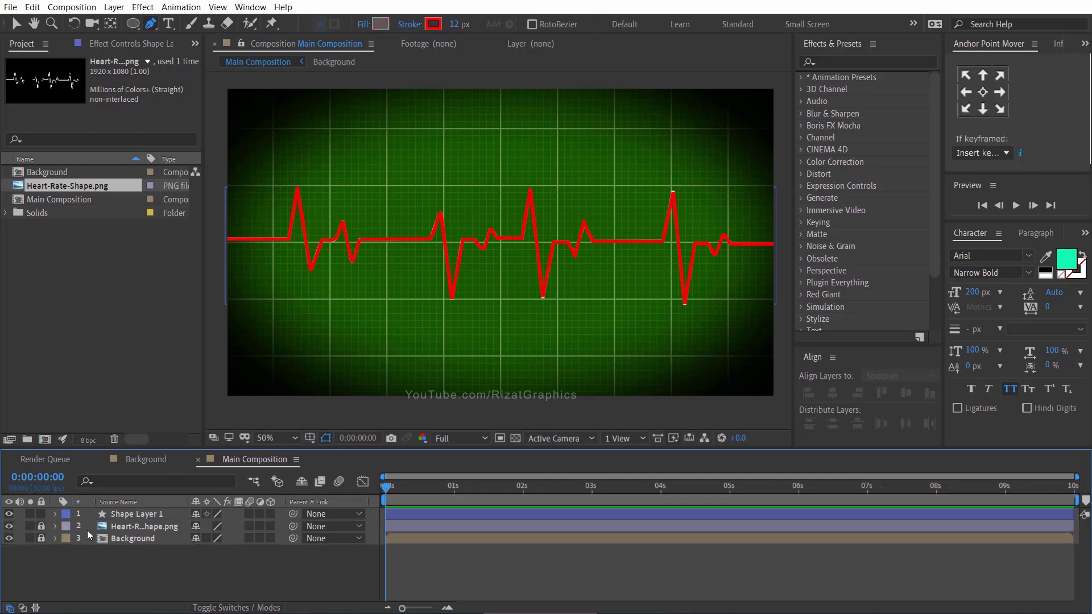
Step: Delete the heart-rate image layer and give Shape Layer 1 a 10 px white stroke
click(122, 526)
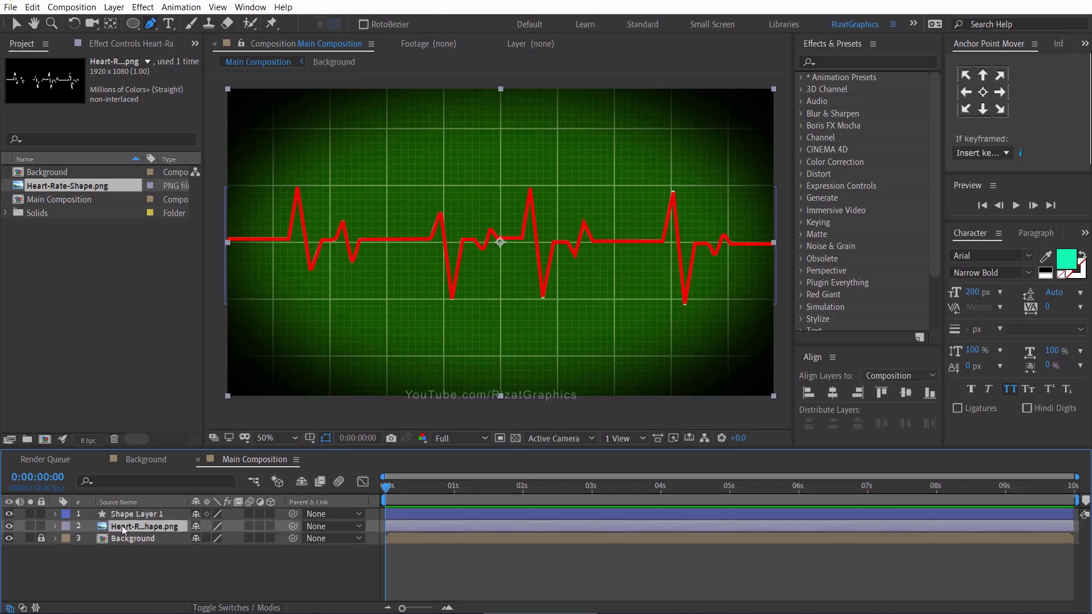
key(Delete)
click(128, 515)
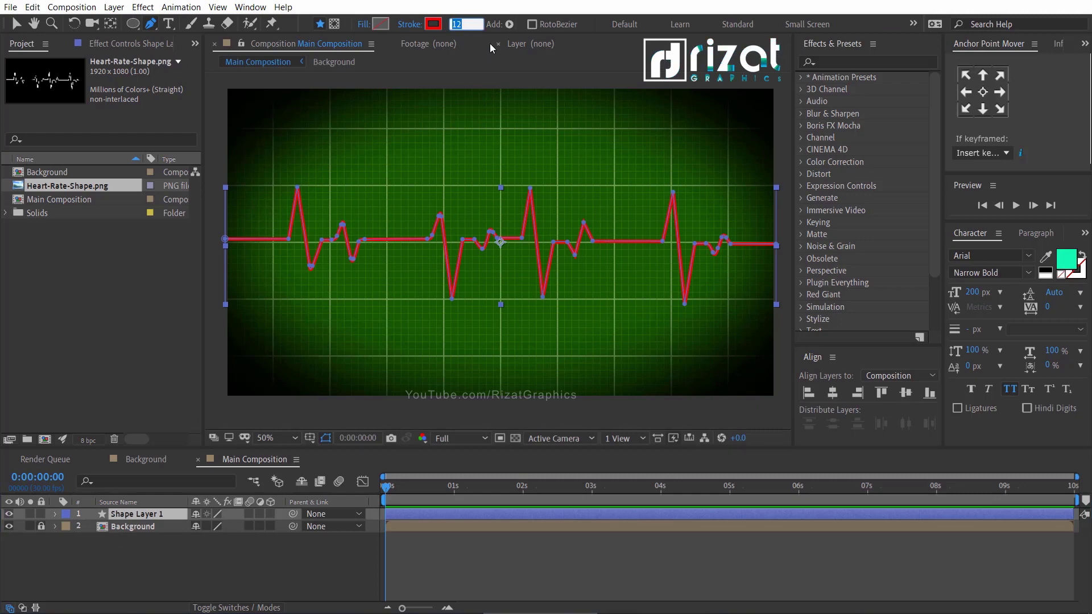
text(10)
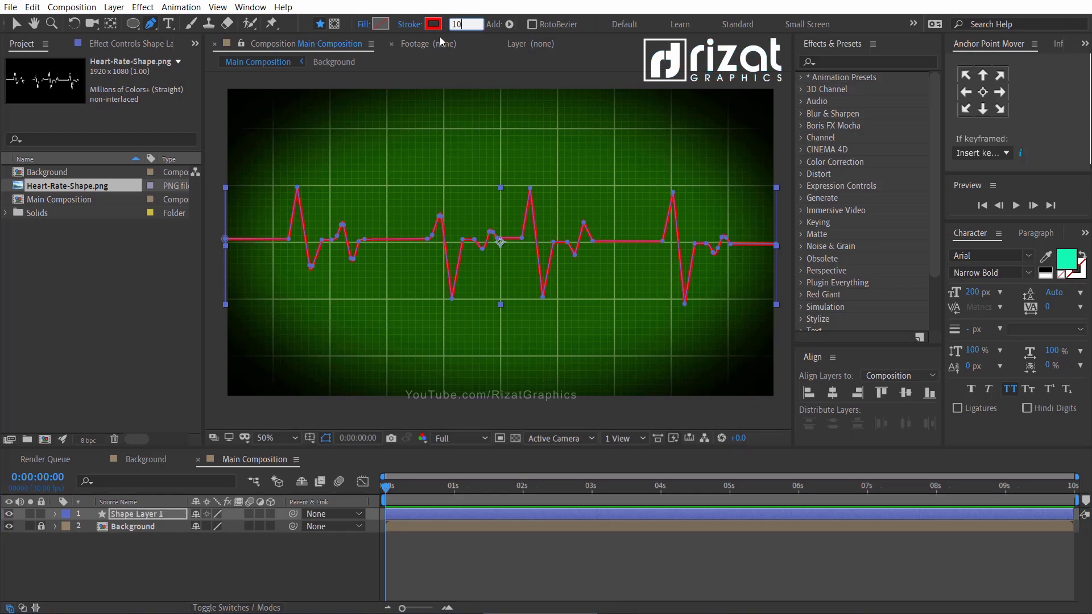
click(434, 25)
drag(446, 200, 305, 124)
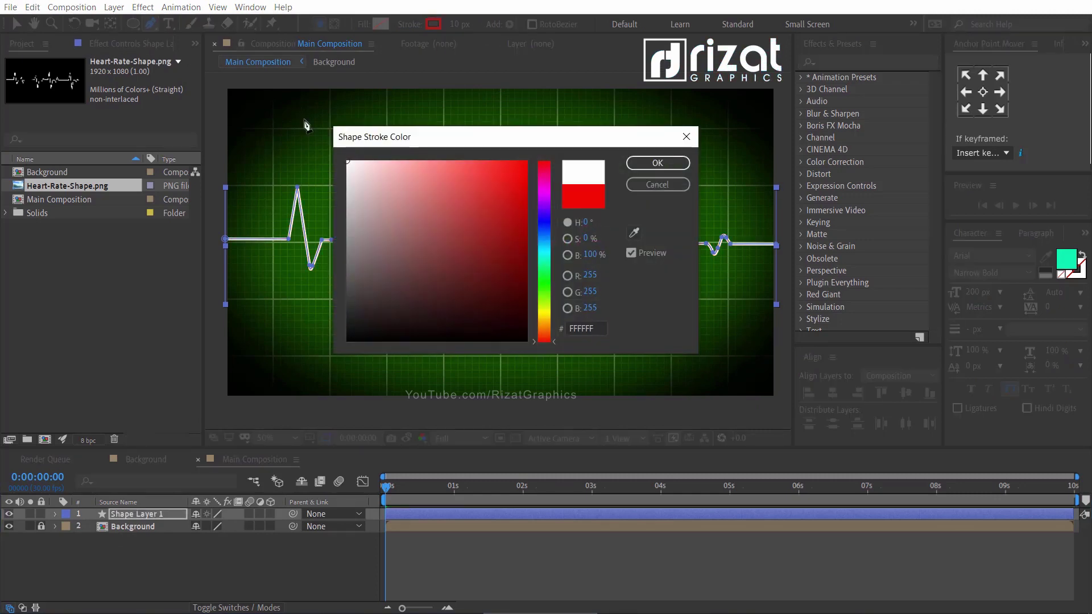
click(657, 165)
Step: Start renaming Shape Layer 1 to Heart Rate
click(185, 544)
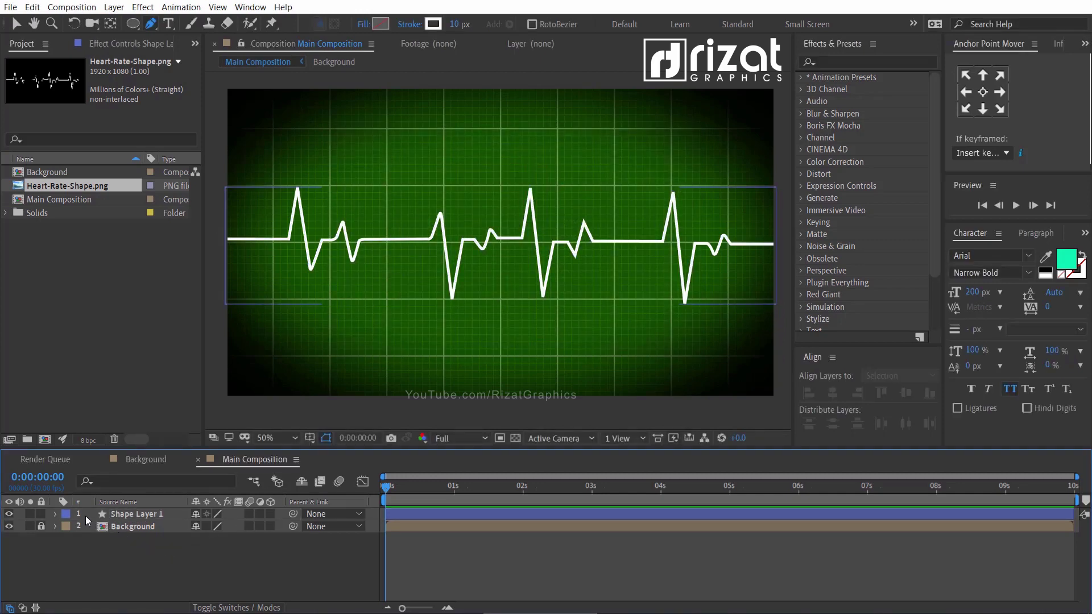
click(56, 514)
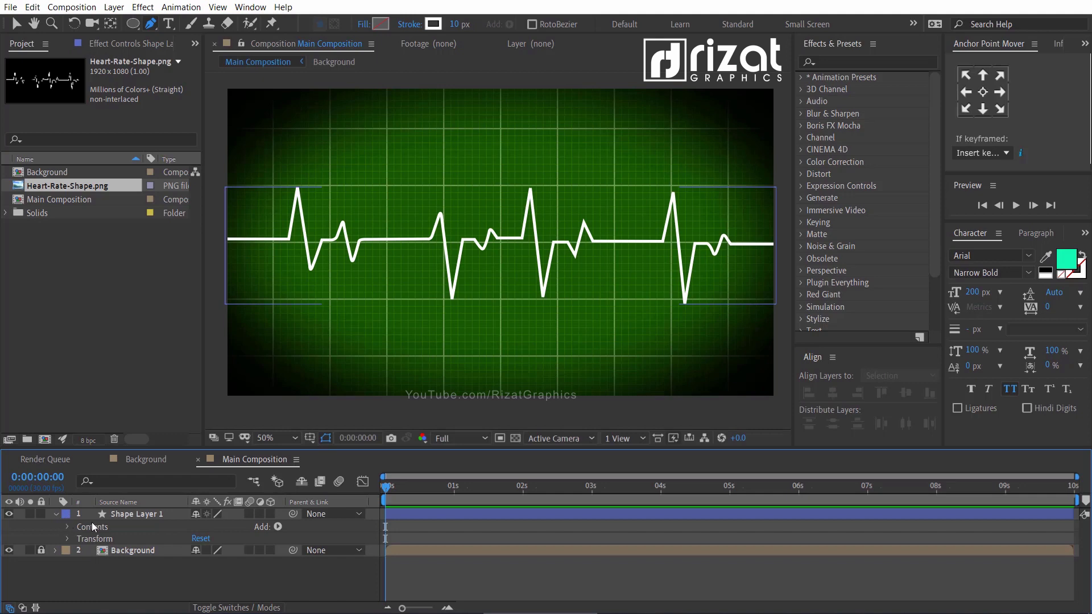
click(132, 514)
key(Return)
text(hea)
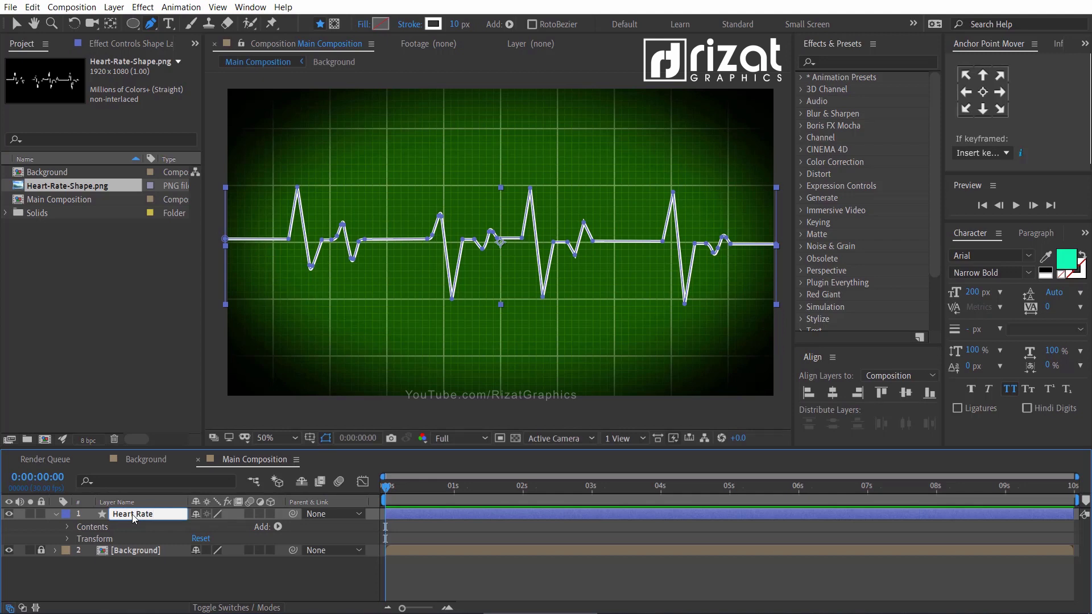
Step: Commit the layer name Heart Rate and add Trim Paths to it
key(Return)
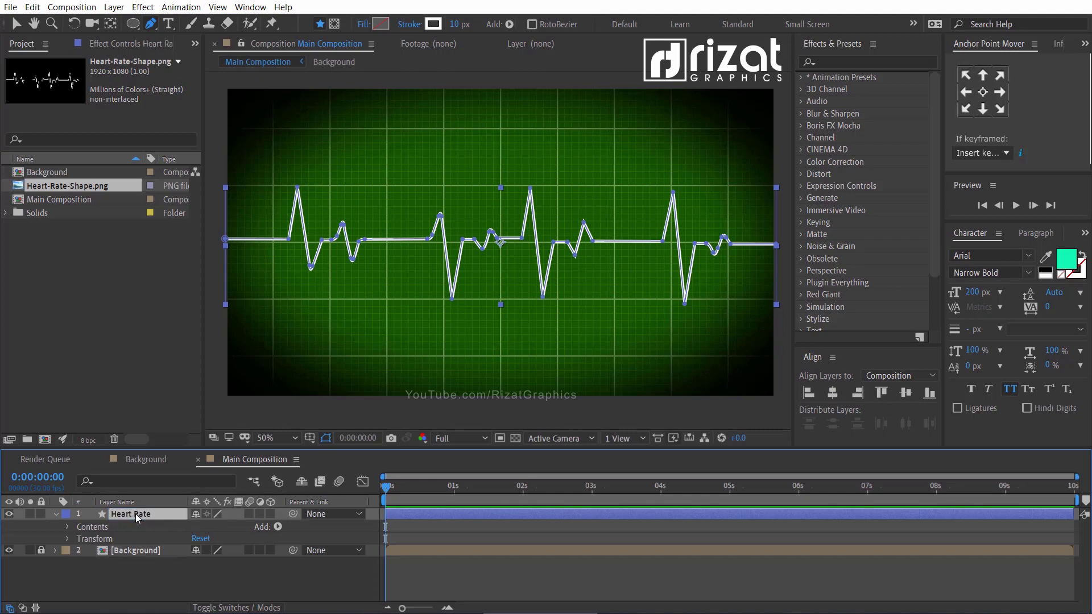
click(277, 527)
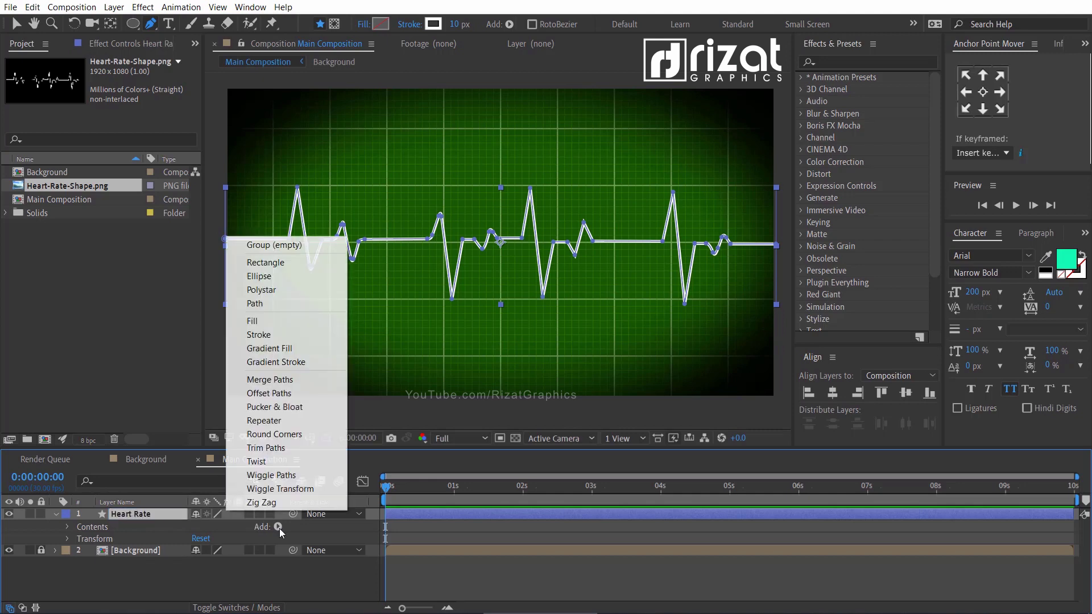
click(279, 447)
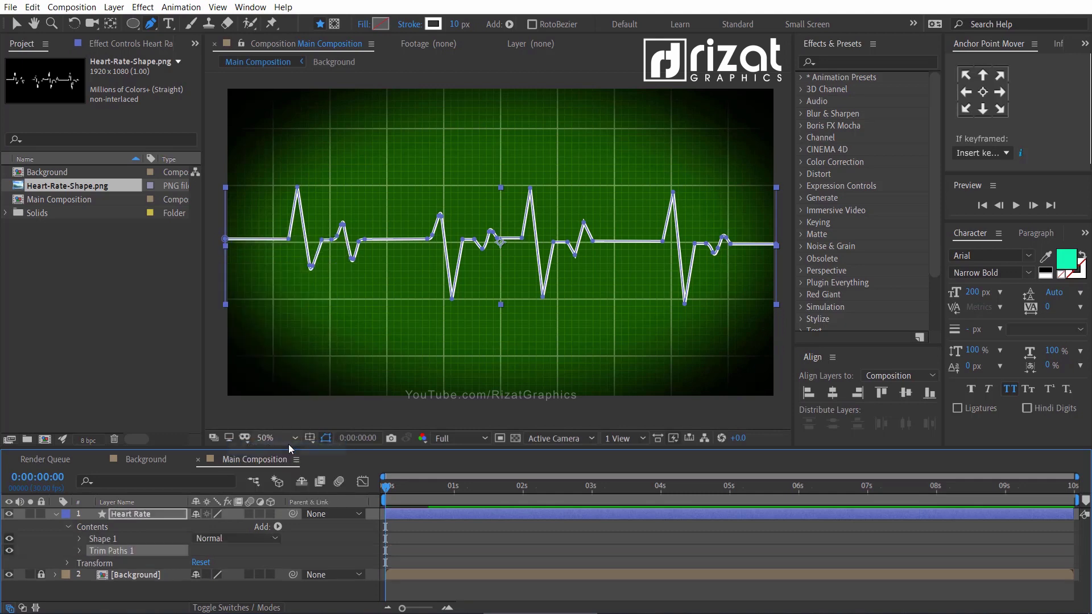
Step: Keyframe Trim Paths End from 0% at 0 s to 100% at 3 s
click(80, 551)
click(103, 571)
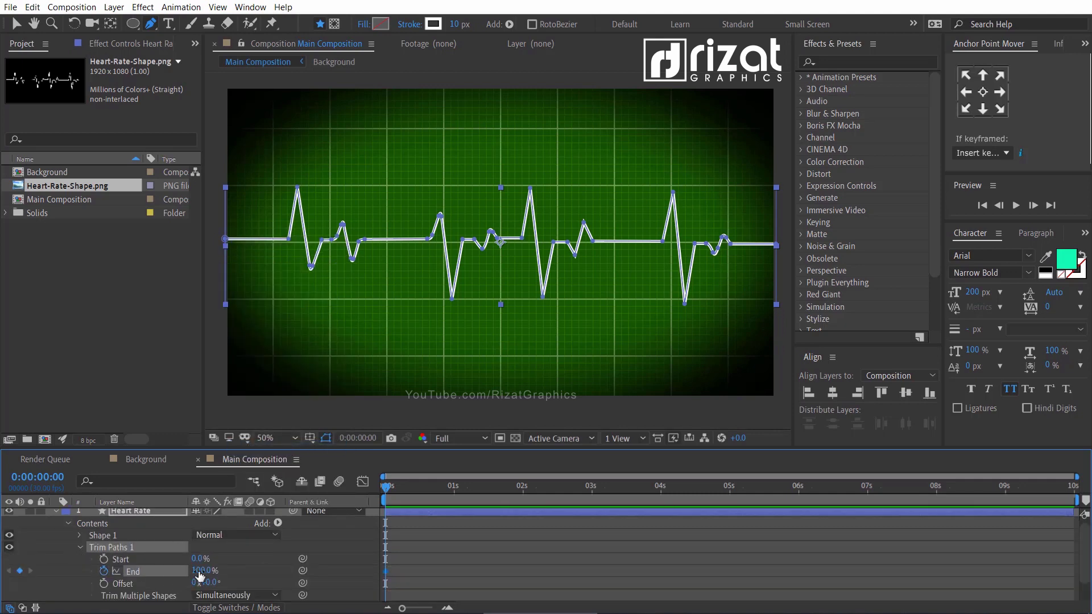
drag(199, 576, 116, 571)
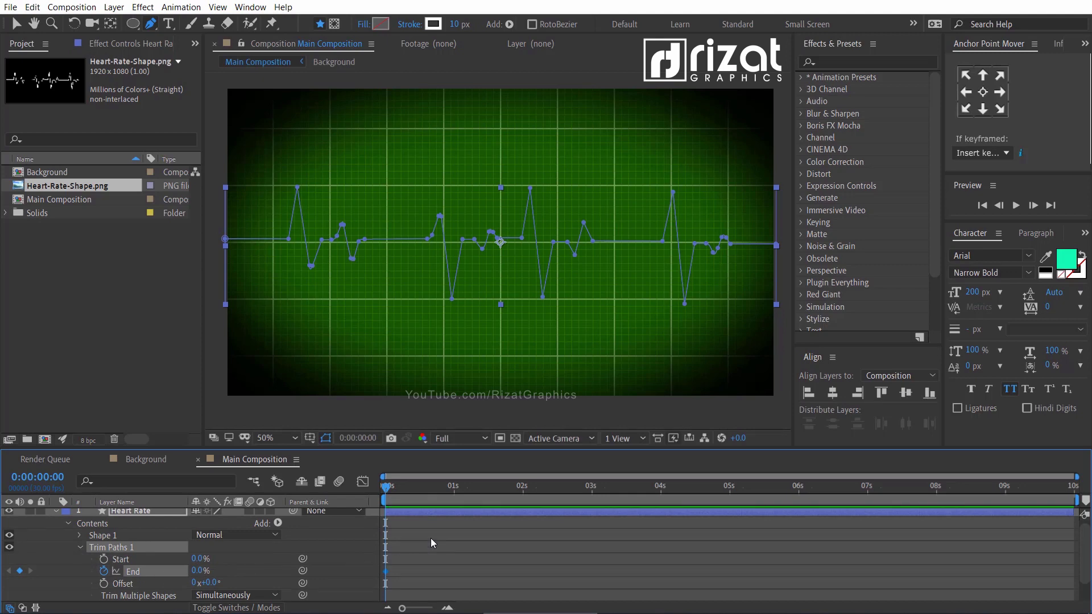
click(592, 490)
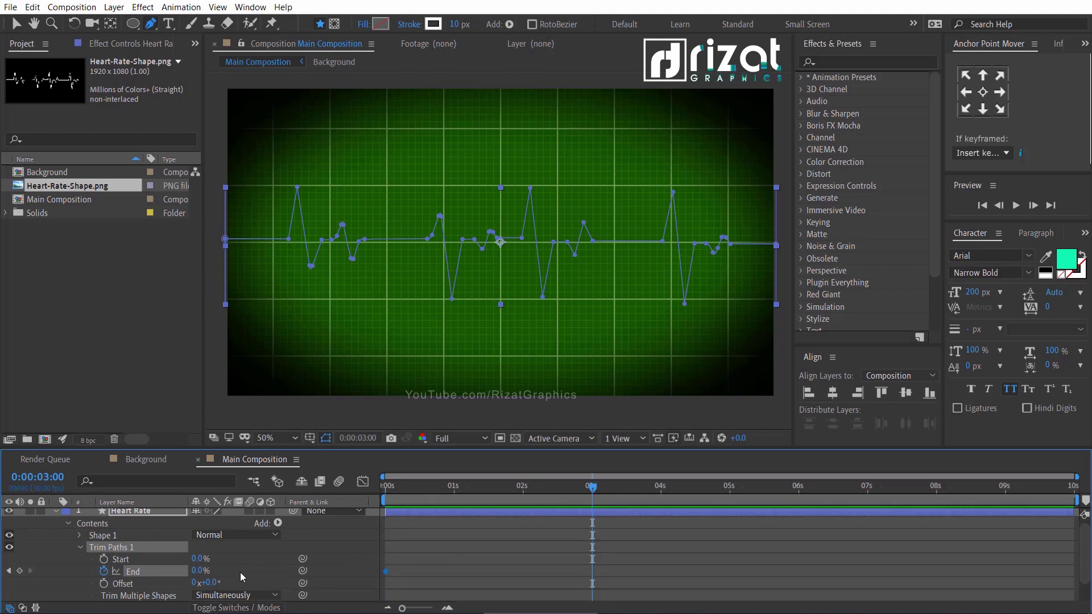
drag(205, 576, 241, 569)
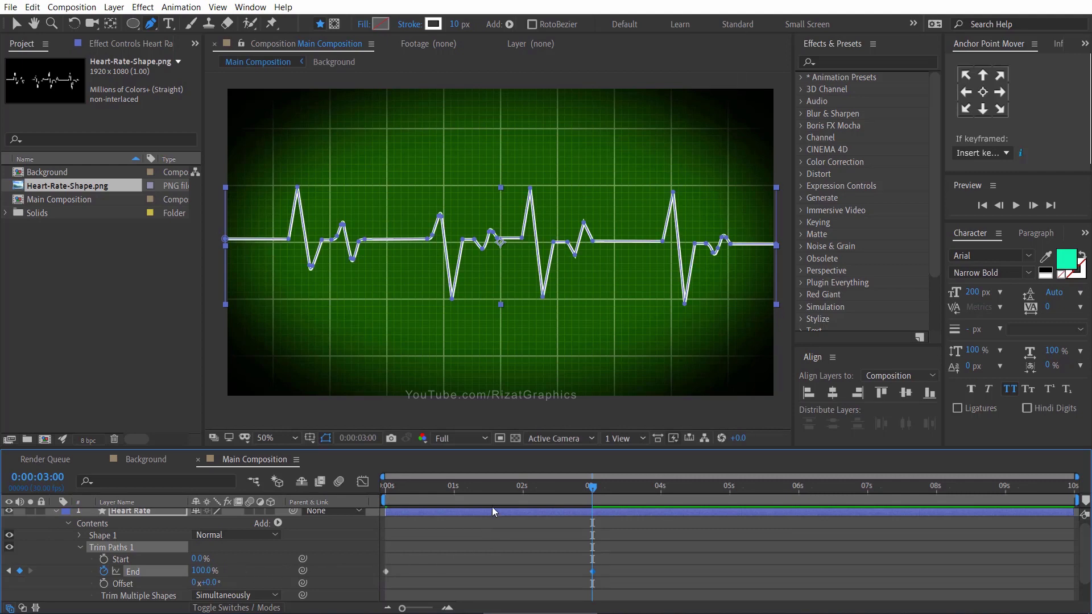
drag(493, 487, 306, 483)
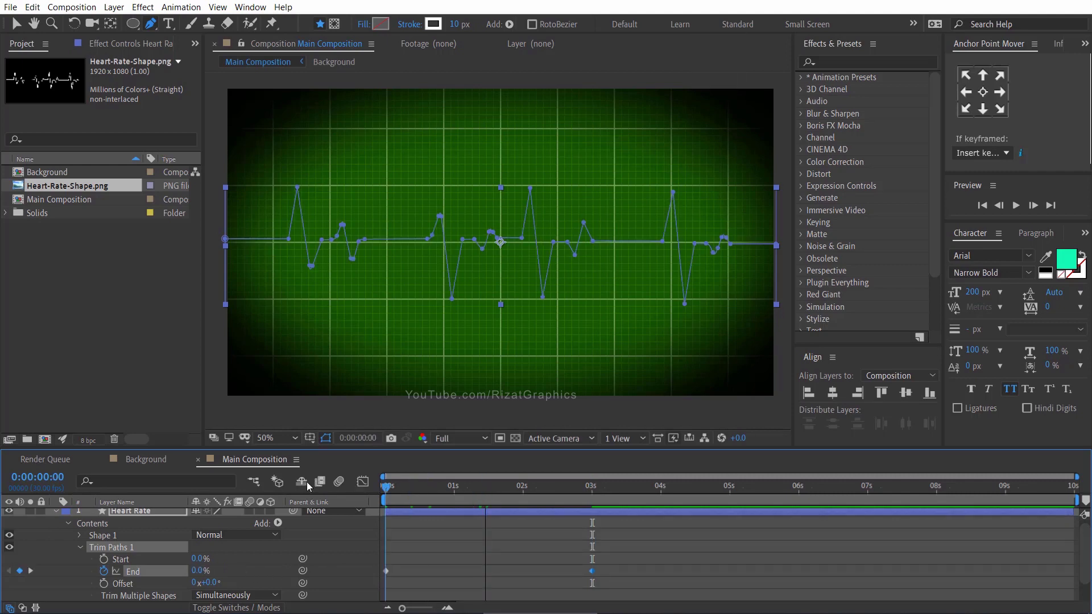
click(67, 524)
click(55, 513)
click(109, 554)
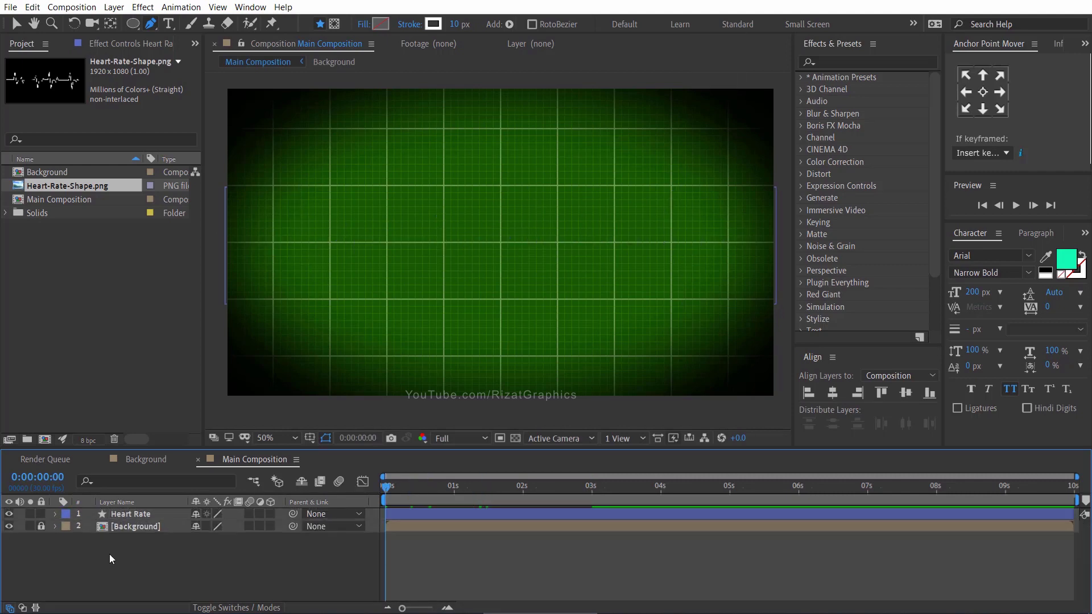
click(147, 516)
click(1017, 205)
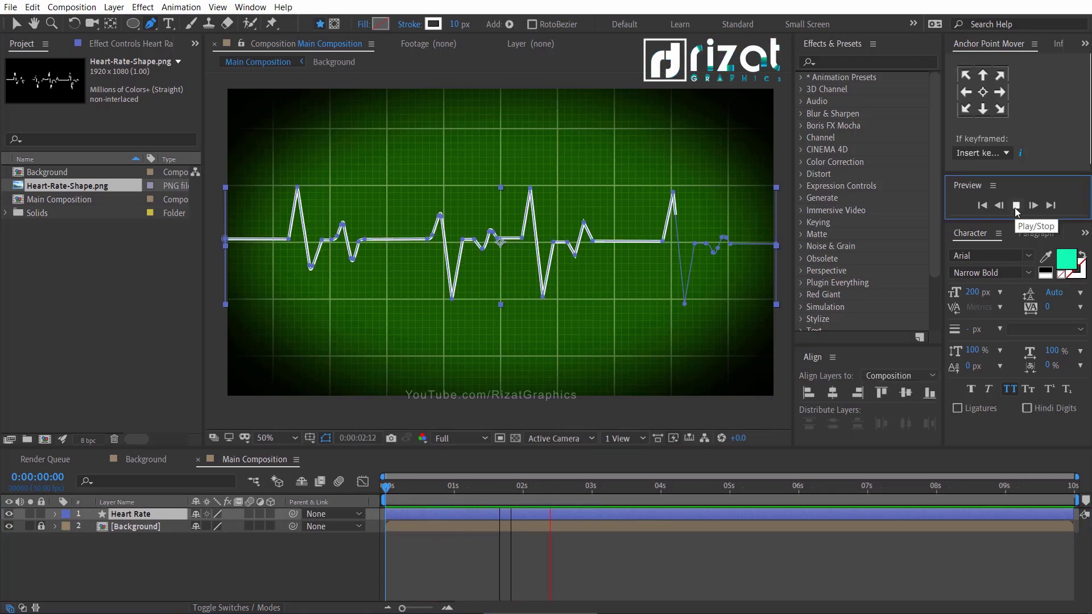
click(791, 535)
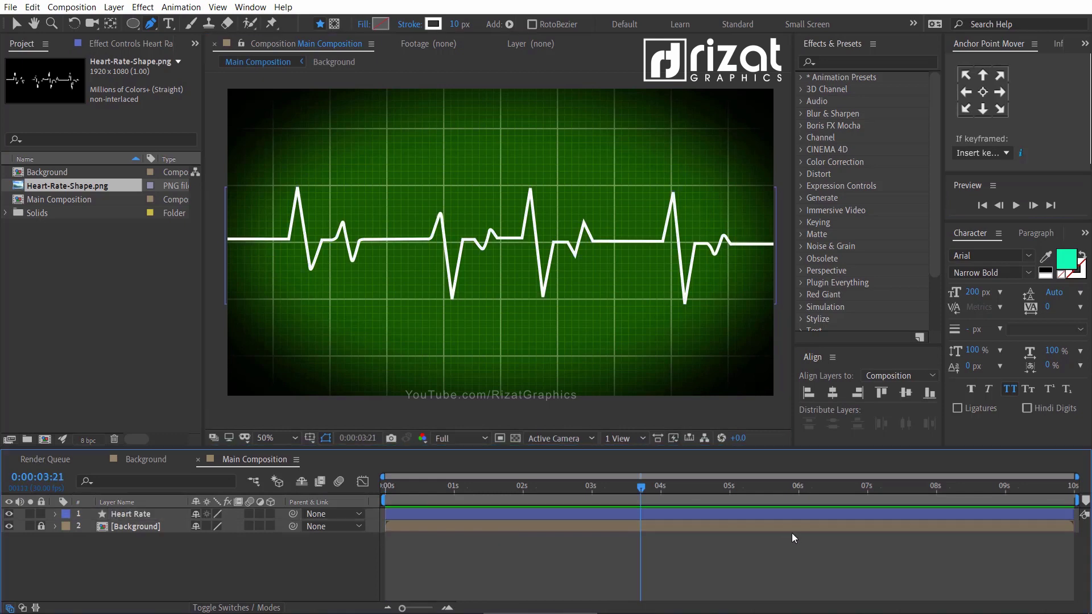
drag(641, 487, 387, 487)
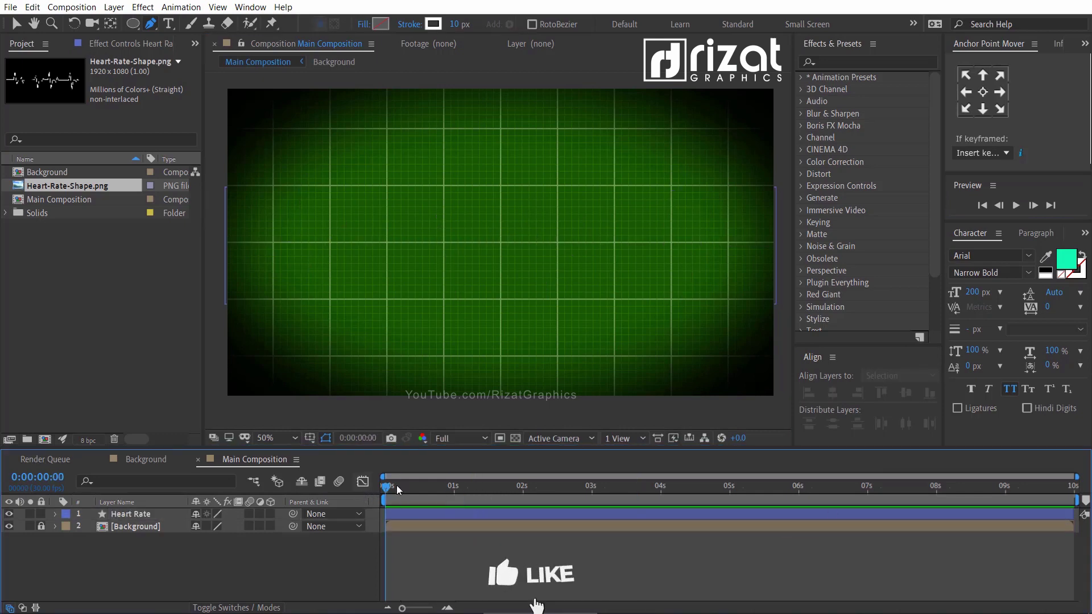
click(1014, 208)
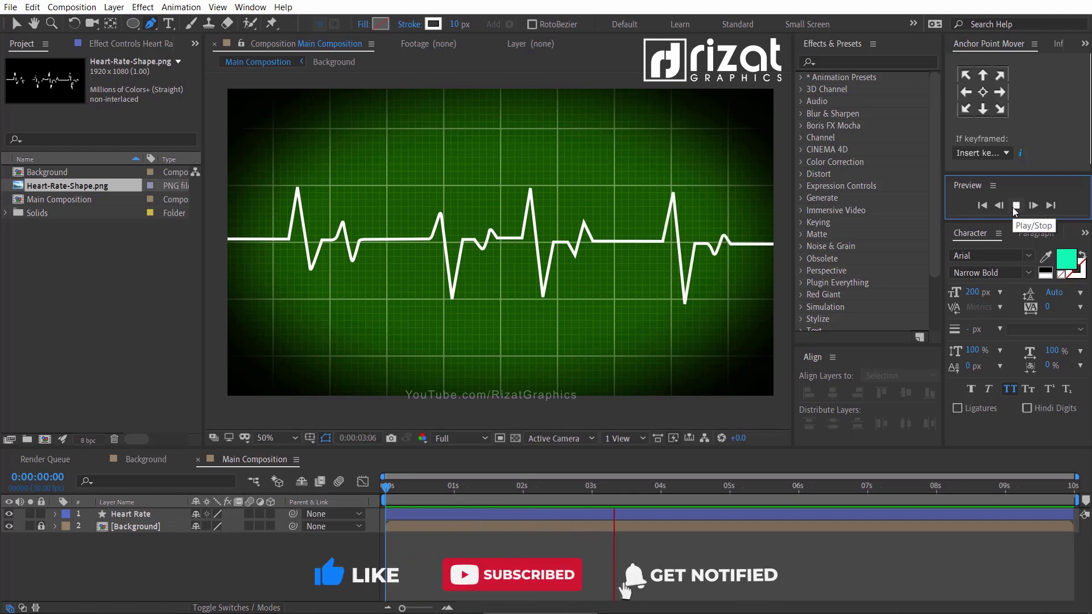
click(1014, 206)
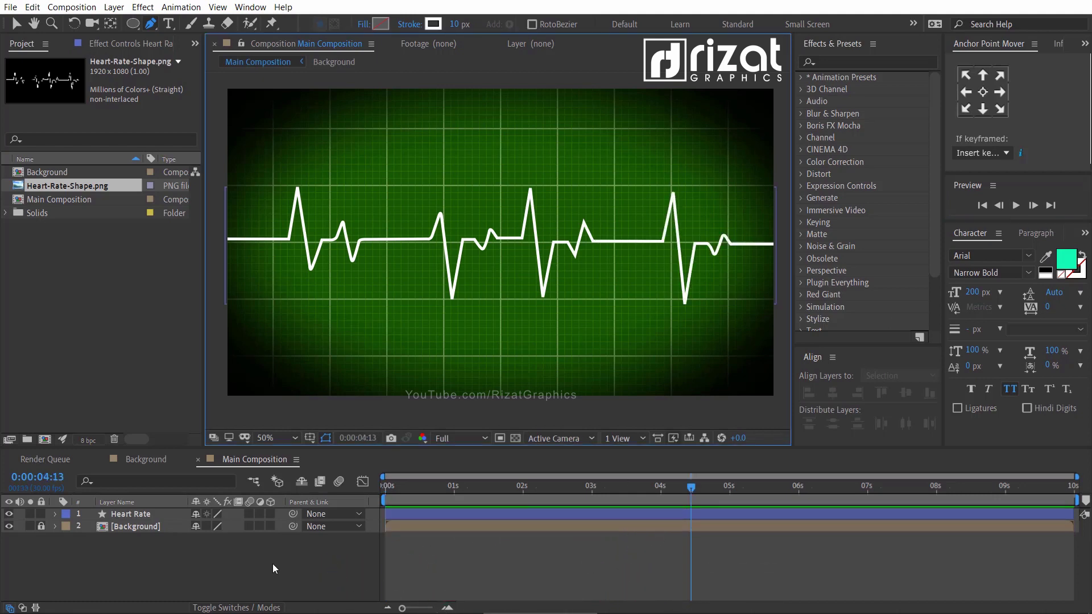
click(205, 561)
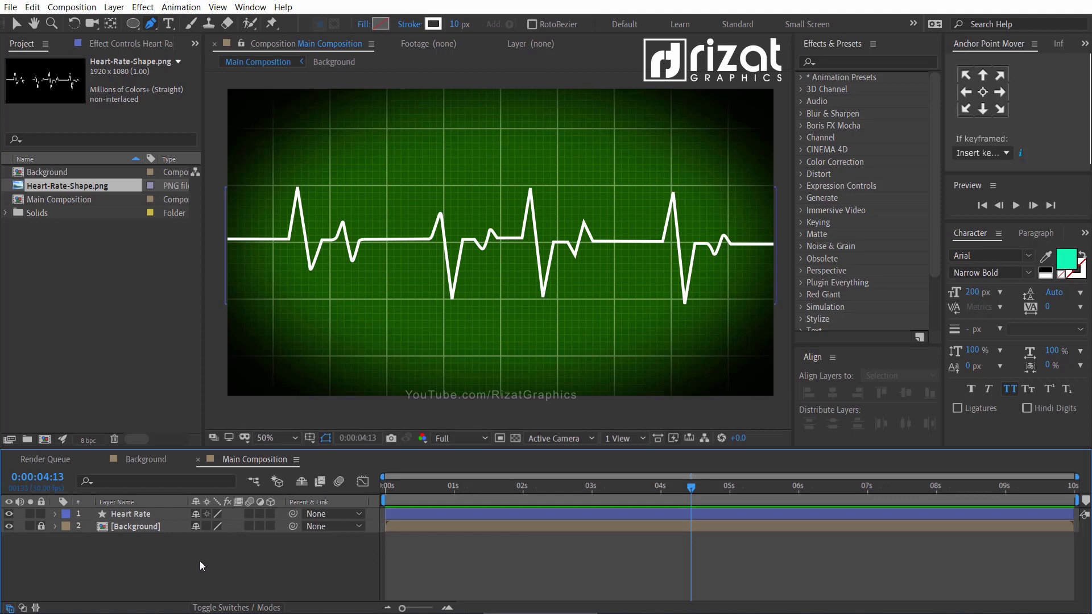
Step: Create a new full-frame solid layer with the default settings
click(117, 8)
mouse_move(178, 23)
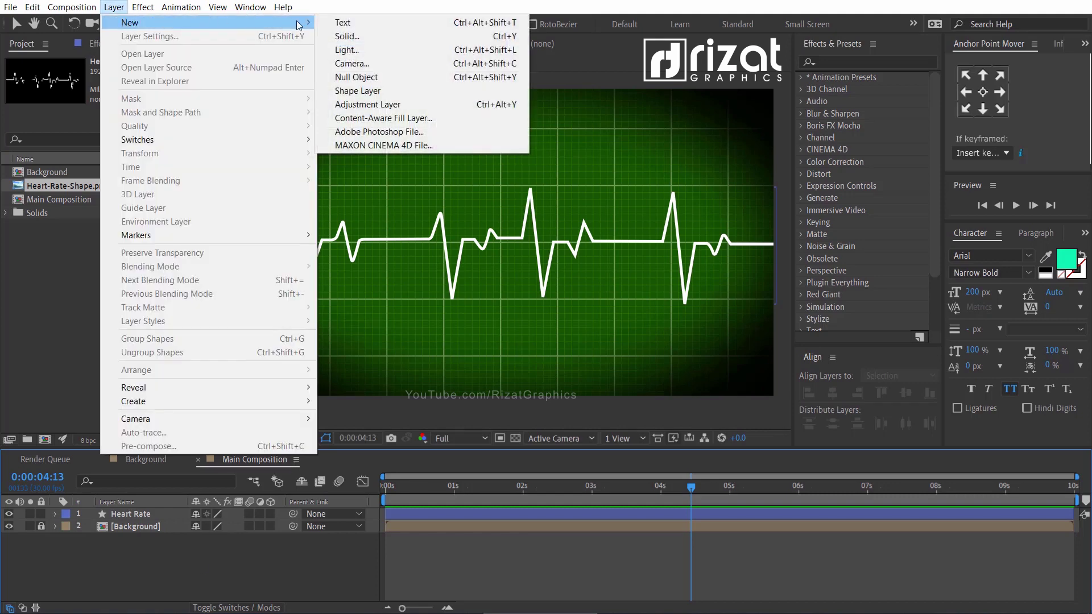
click(326, 36)
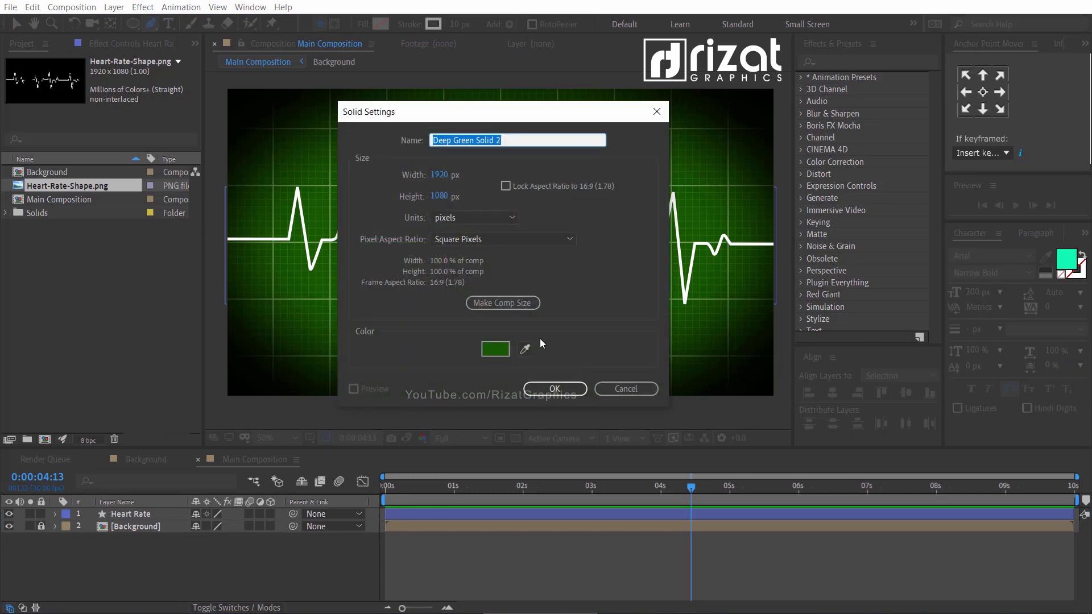
click(555, 388)
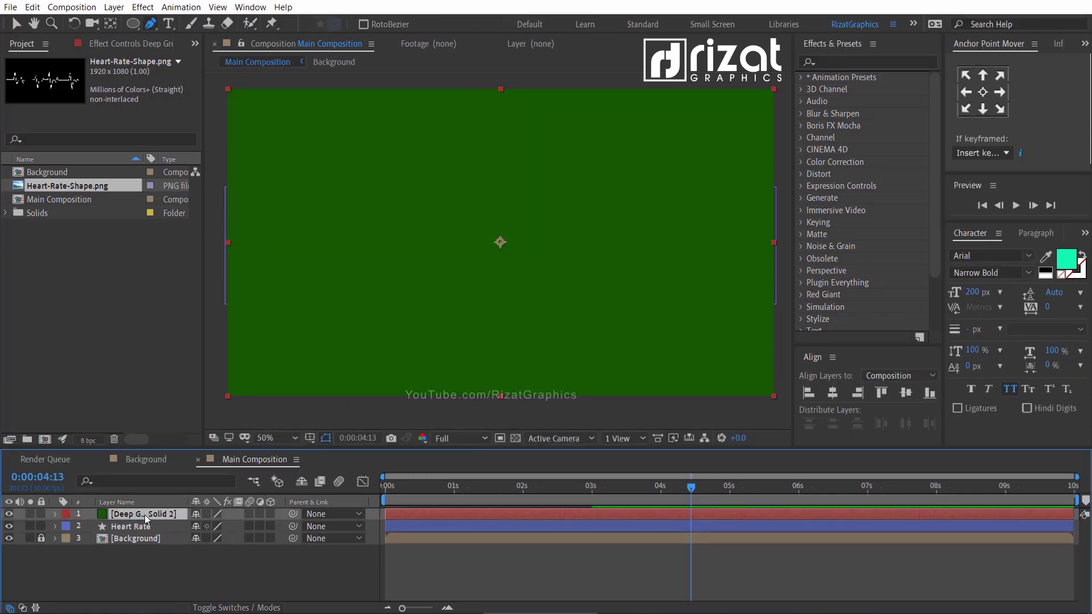
Step: Apply a Gradient Overlay layer style to the solid with its Angle set to 180°
right_click(139, 516)
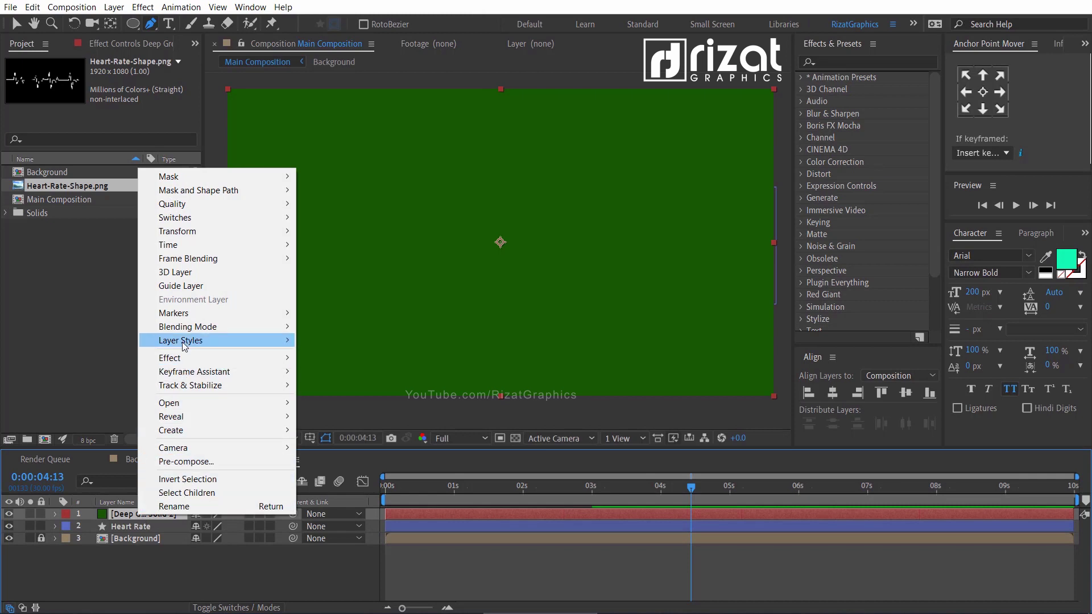
mouse_move(184, 342)
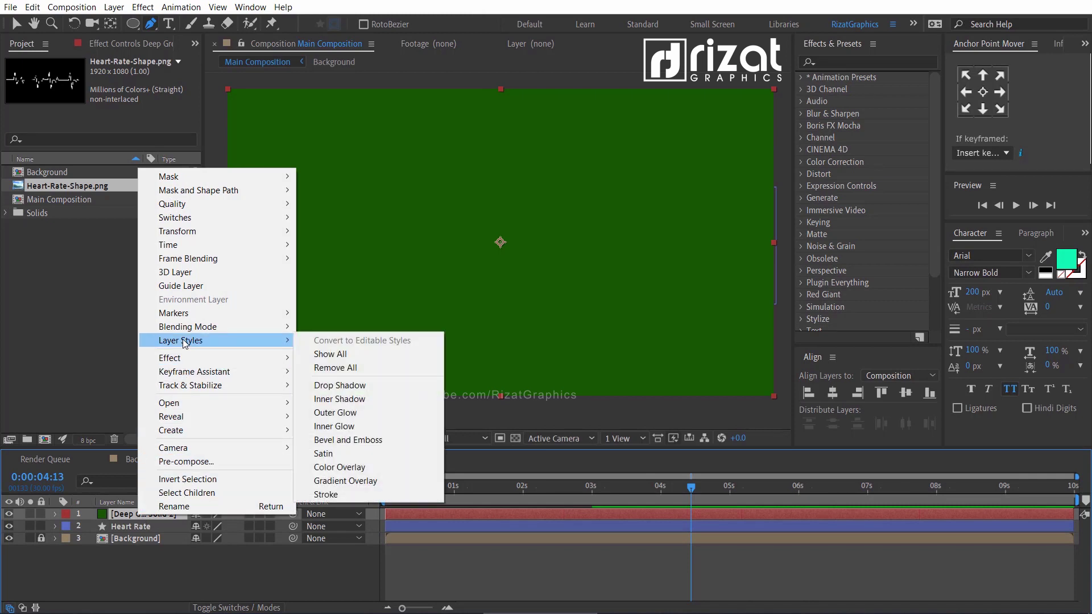
click(359, 481)
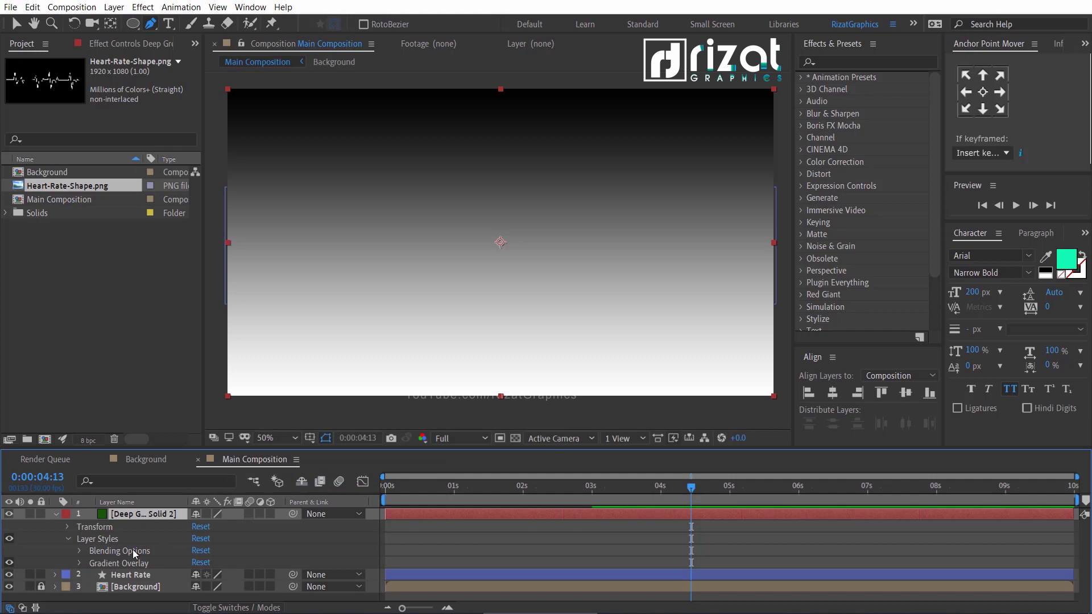
click(79, 564)
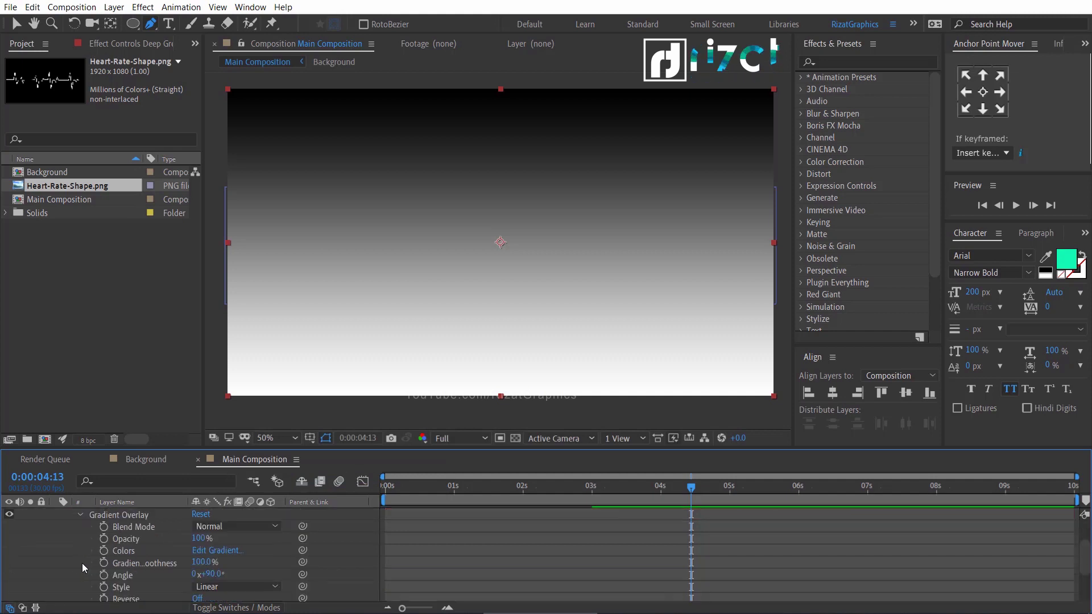
click(211, 575)
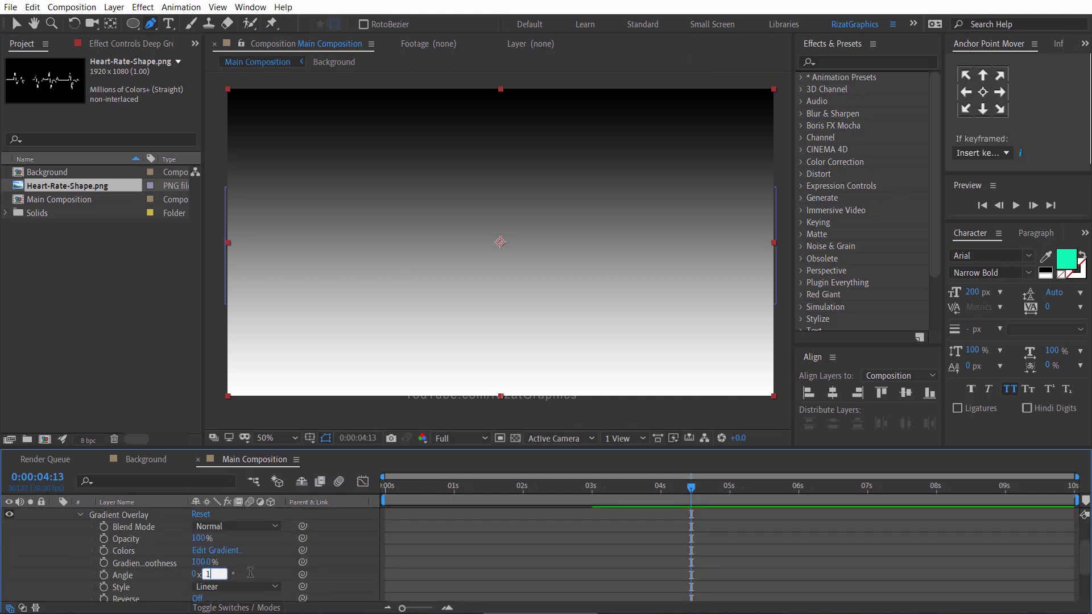
text(180)
key(Return)
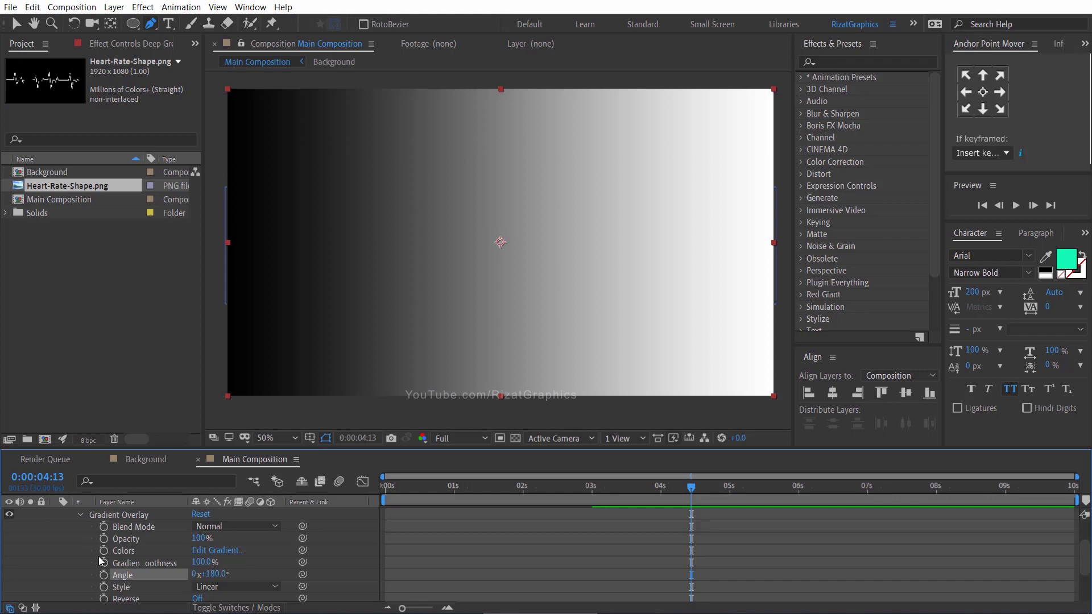
Step: Move the gradient solid off the frame's left edge to -1144,540 and keyframe Position at 0 s
scroll(100, 561, up, 3)
click(68, 539)
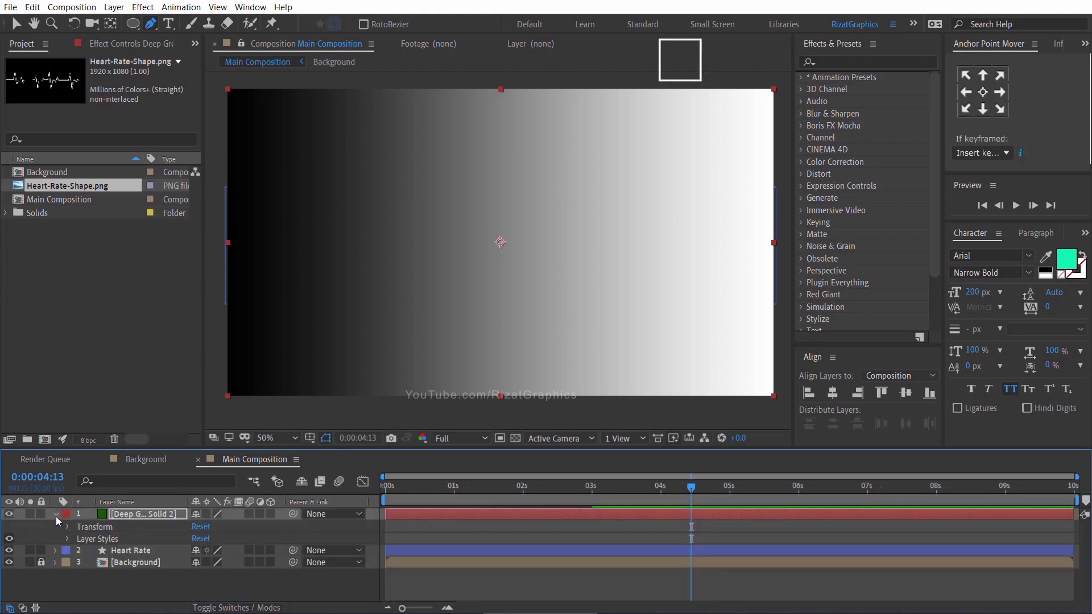
click(56, 514)
click(119, 515)
key(p)
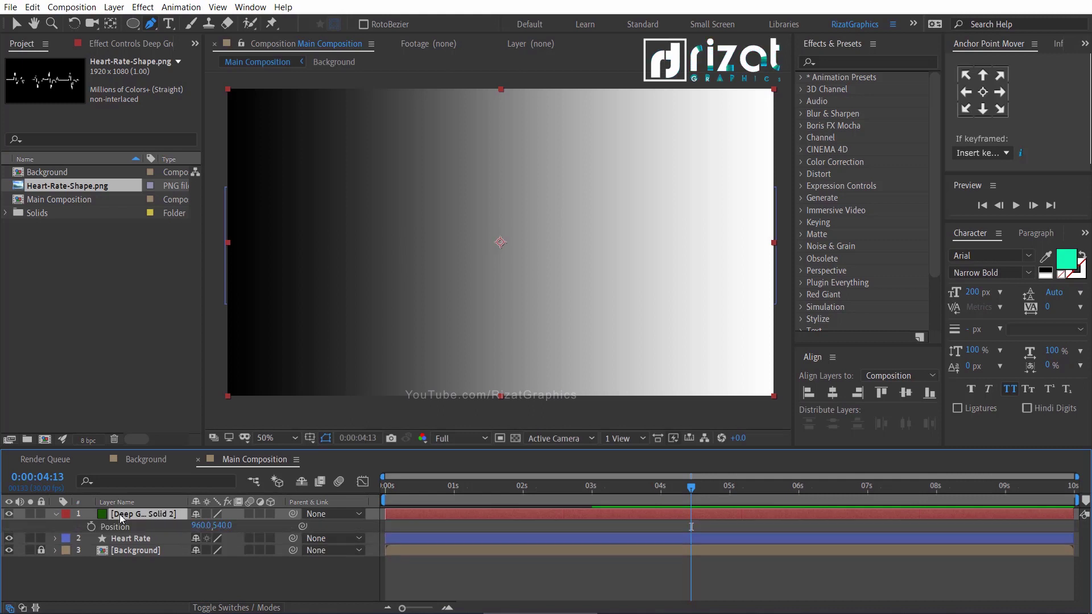
drag(422, 488, 367, 489)
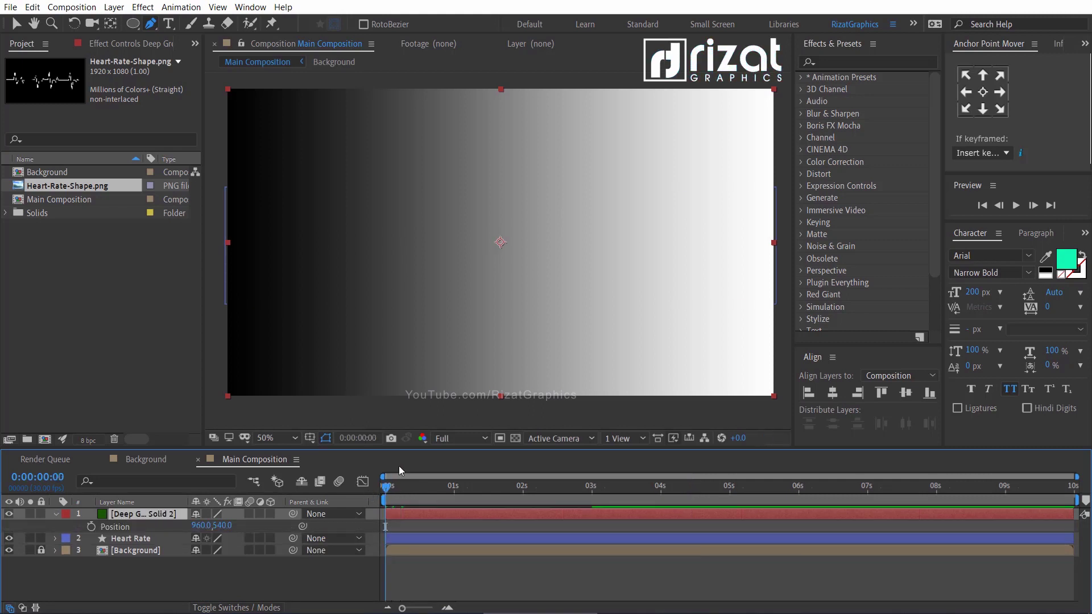
scroll(484, 182, down, 2)
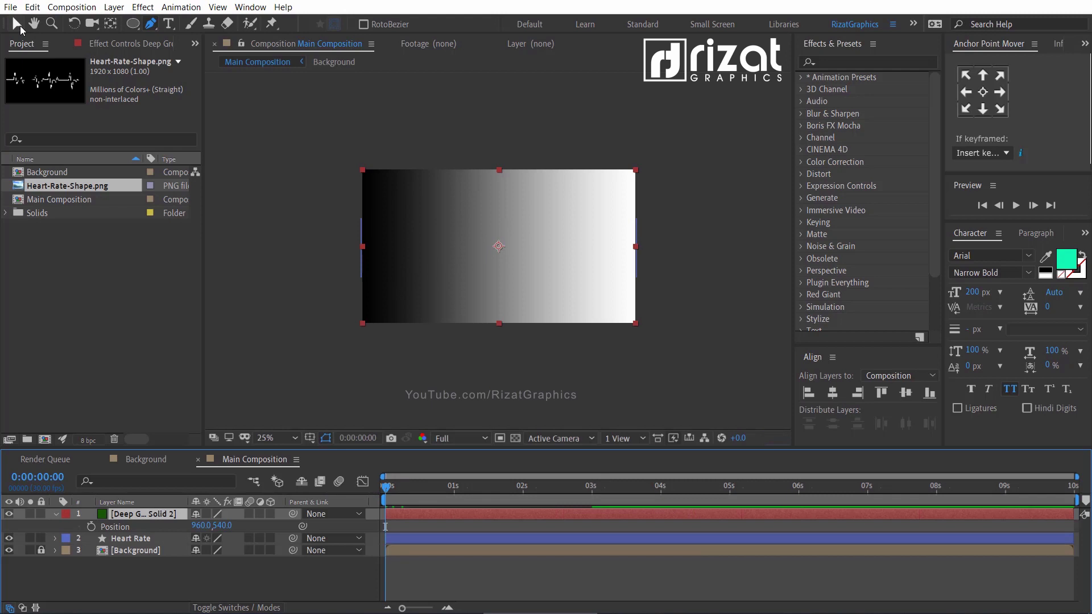
click(19, 26)
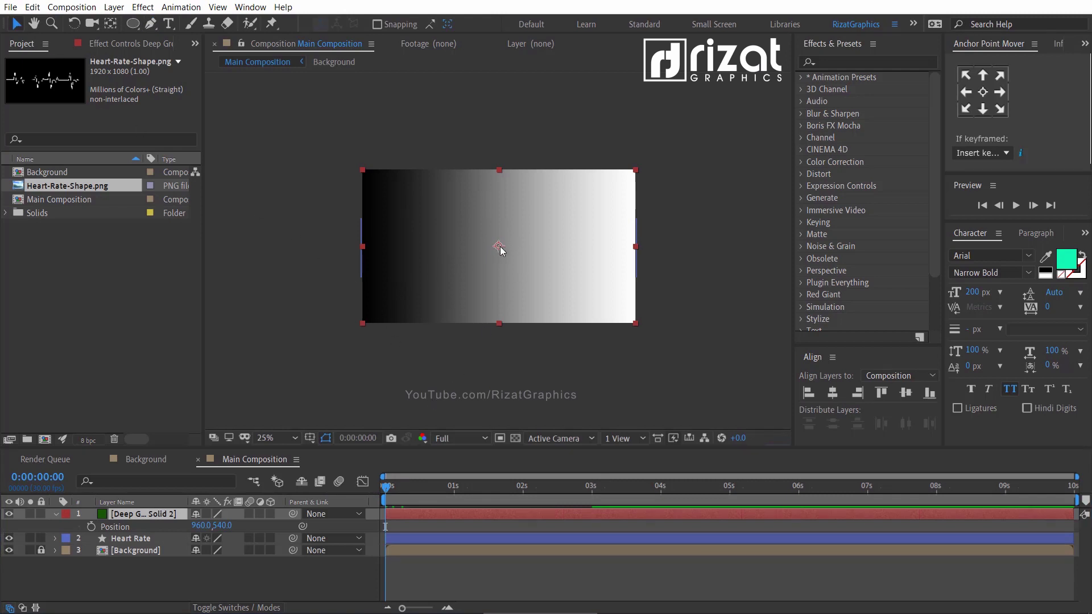
drag(500, 246, 201, 256)
click(91, 527)
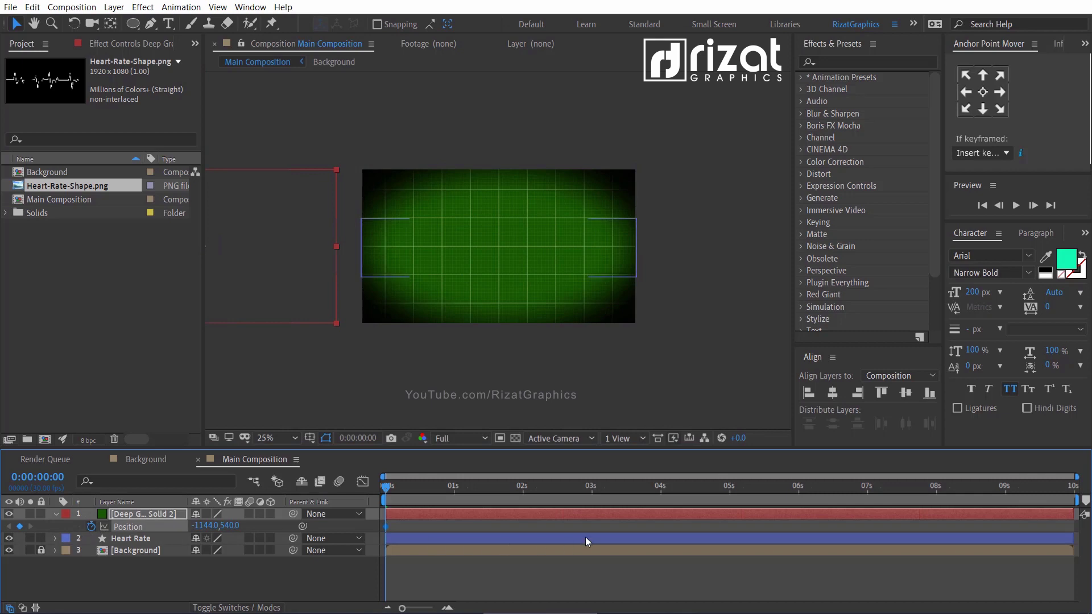
Step: At 4 s, move the solid off the right edge to 3120,540 and scrub to check the wipe
click(660, 487)
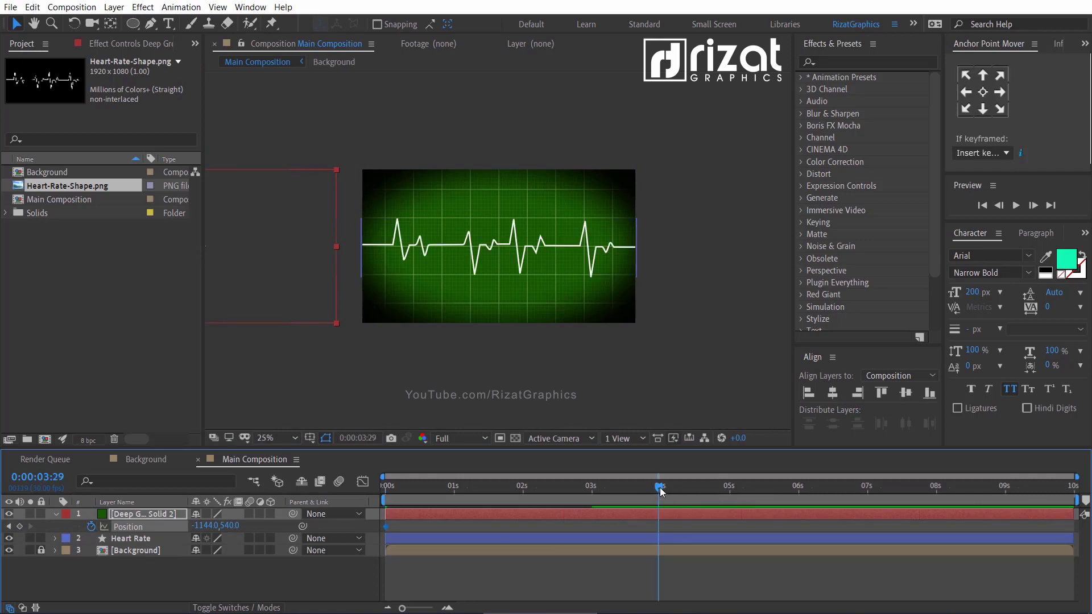
key(comma)
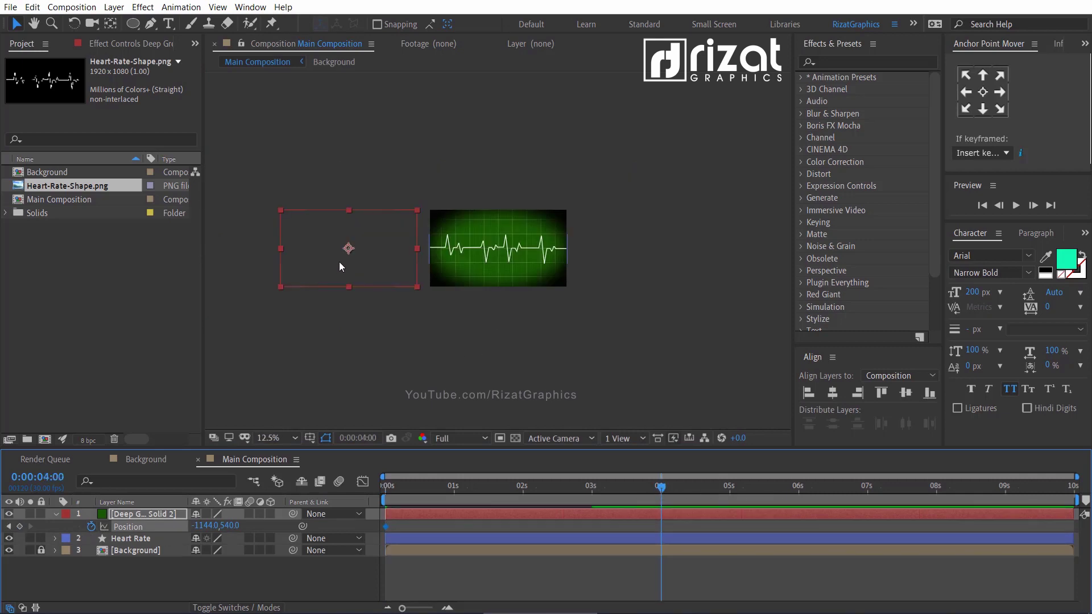
drag(349, 250, 645, 249)
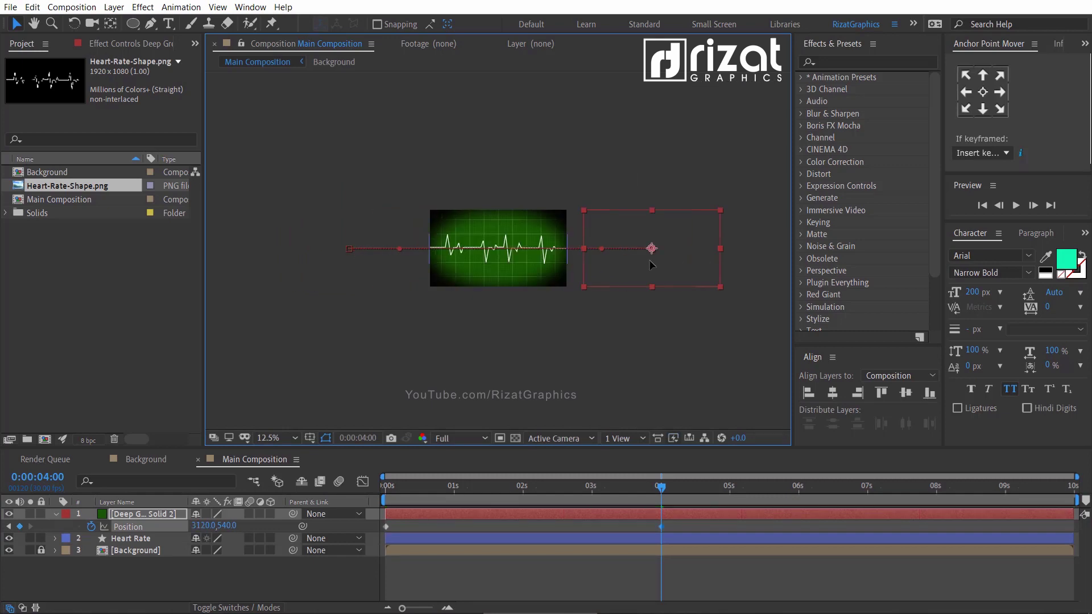
key(period)
key(period)
drag(660, 486, 635, 506)
key(comma)
key(period)
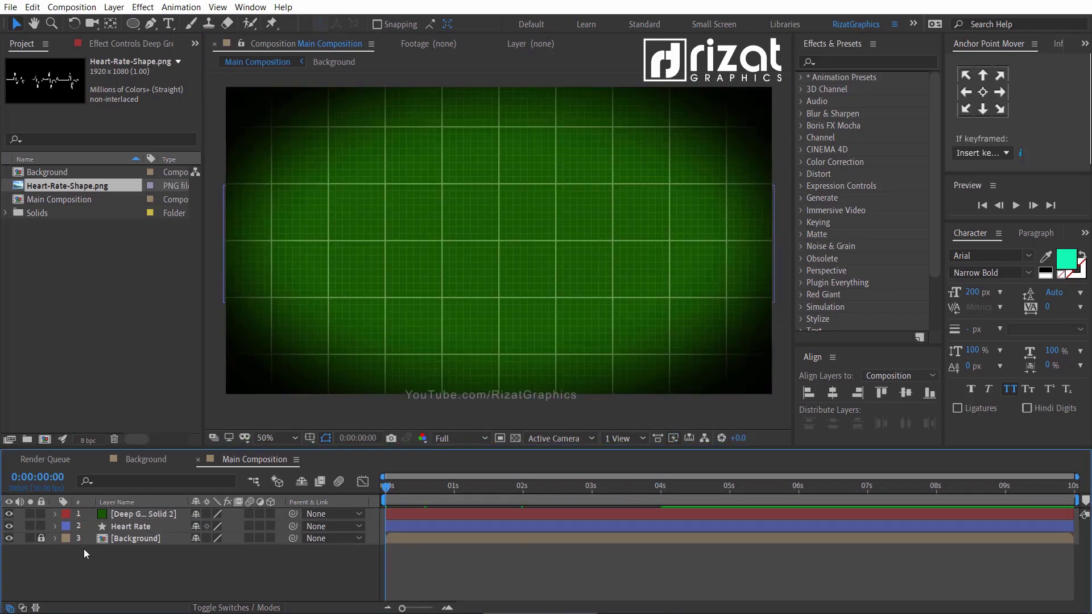
click(455, 487)
key(Home)
click(342, 329)
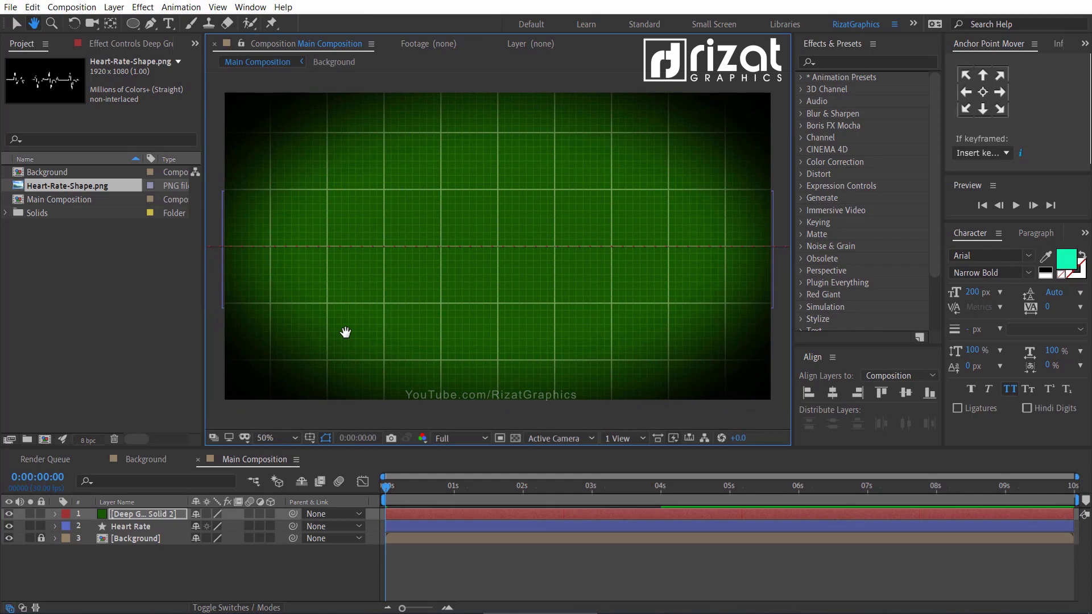
drag(399, 486, 492, 487)
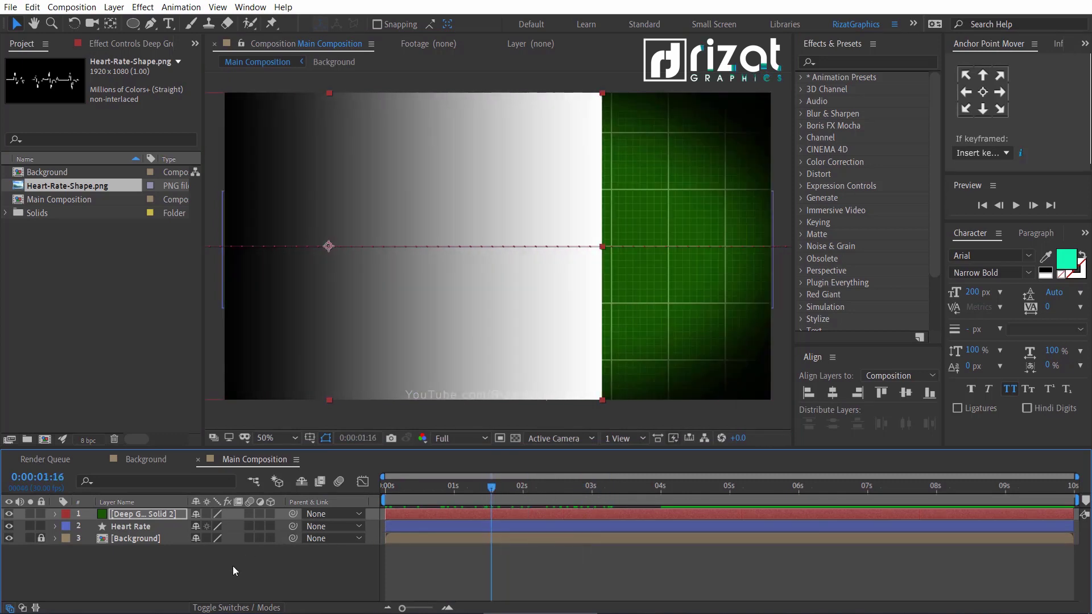
Step: Set Heart Rate's track matte to Luma Matte using Deep Green Solid 2 and preview from the start
click(231, 608)
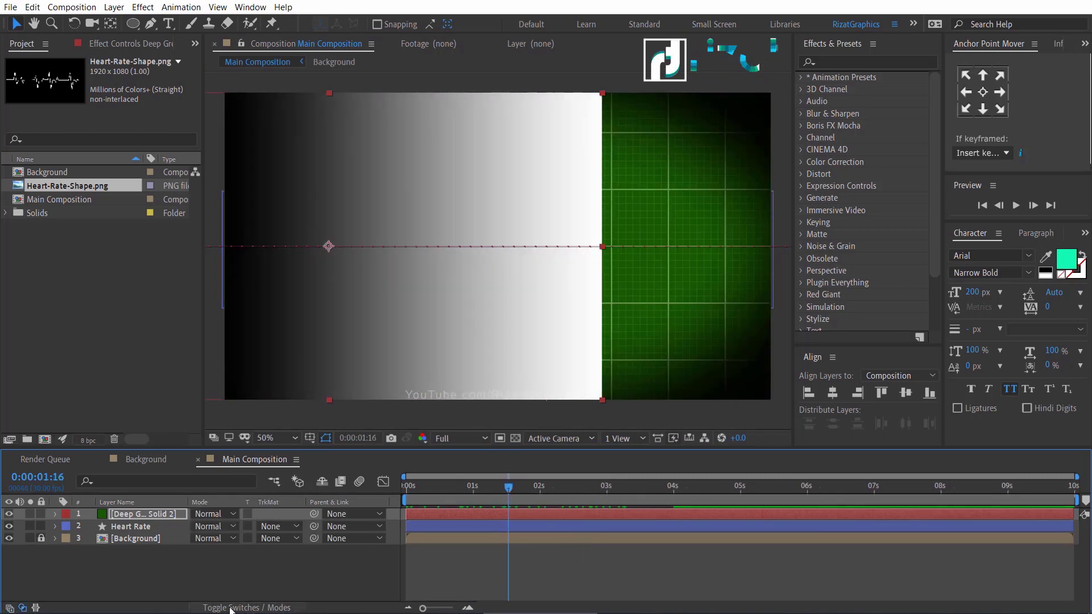
click(147, 528)
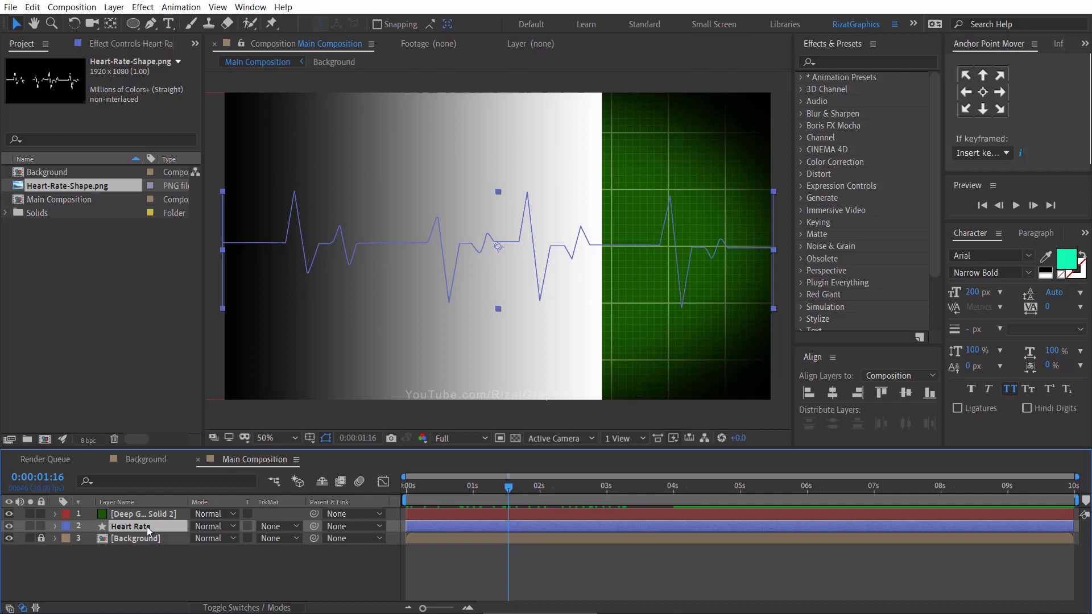
click(279, 526)
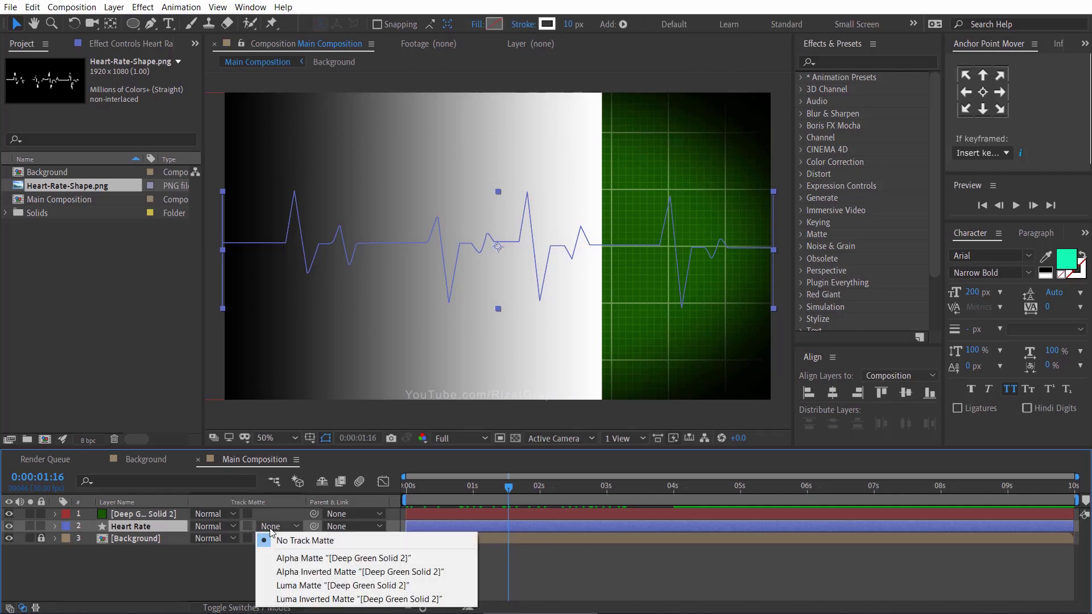
click(312, 586)
click(299, 561)
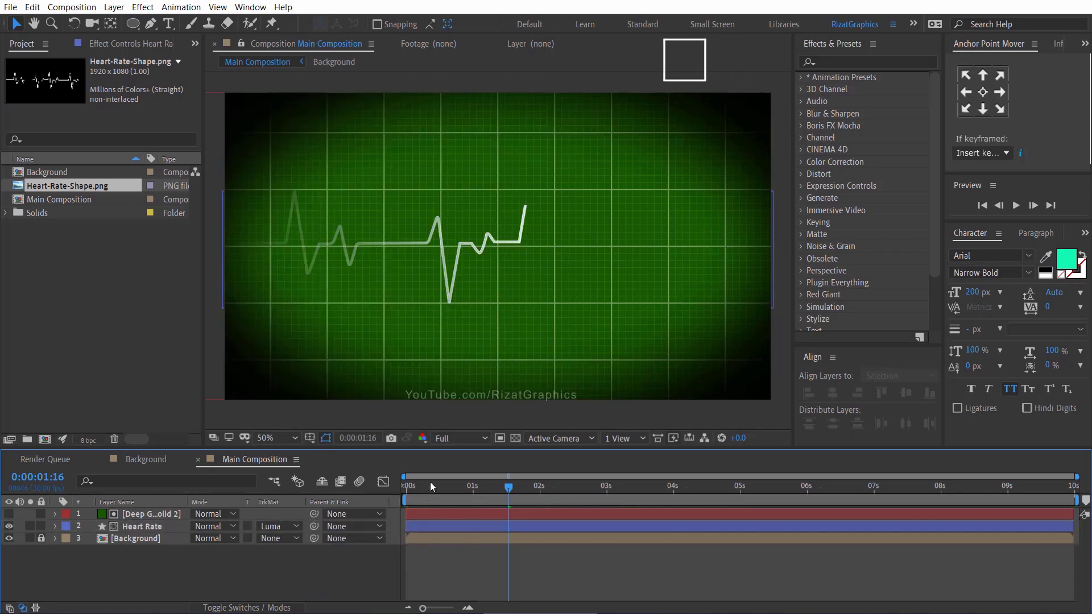
drag(430, 484, 405, 485)
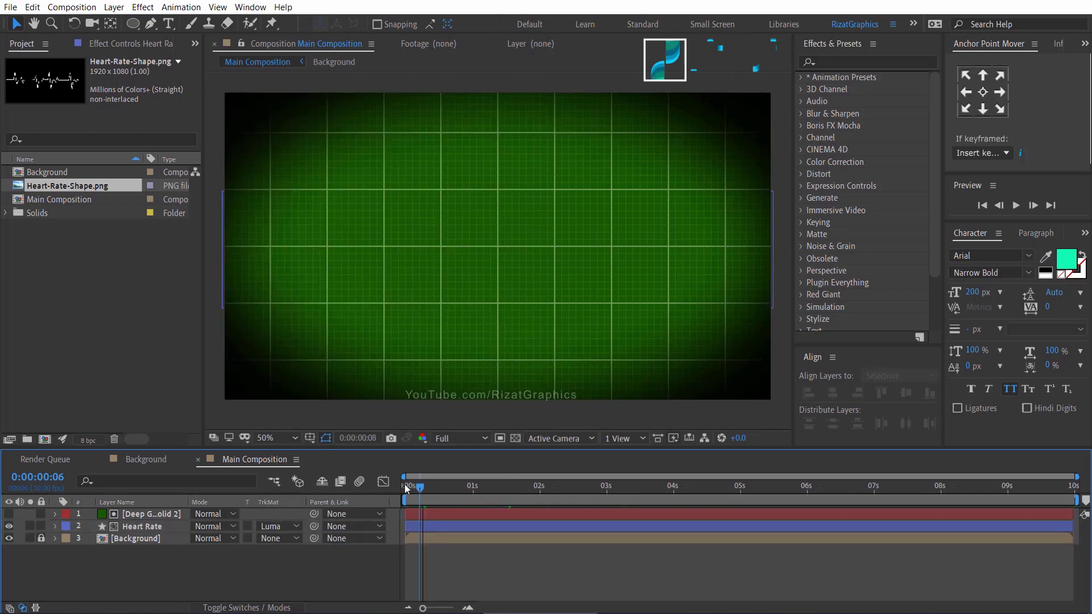
click(1016, 205)
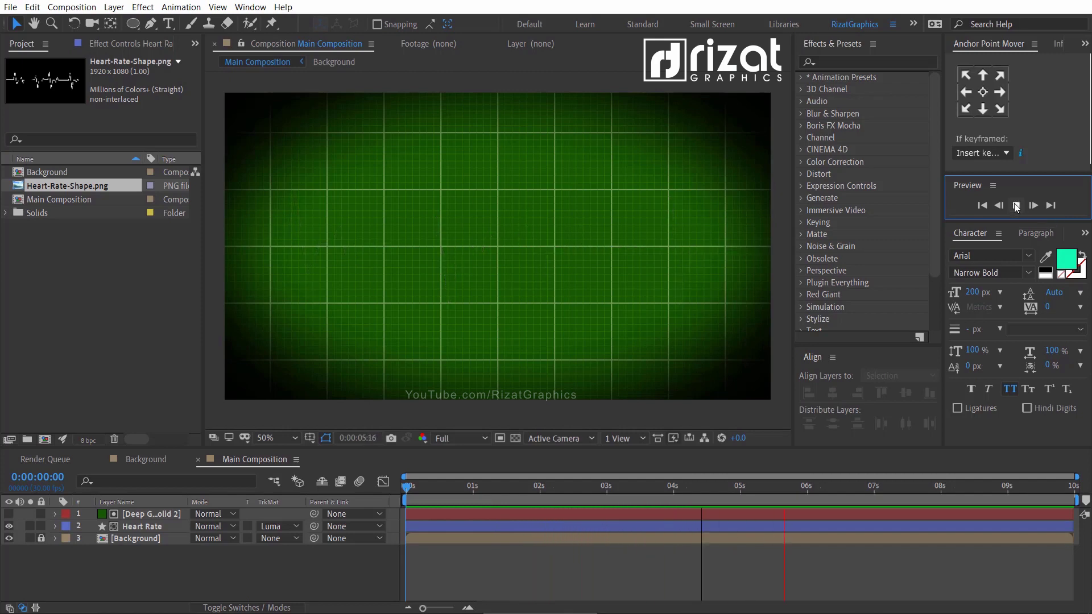
Step: Duplicate Heart Rate with its matte solid and trim the copies to start at 0:00:04:15
click(1016, 205)
click(149, 524)
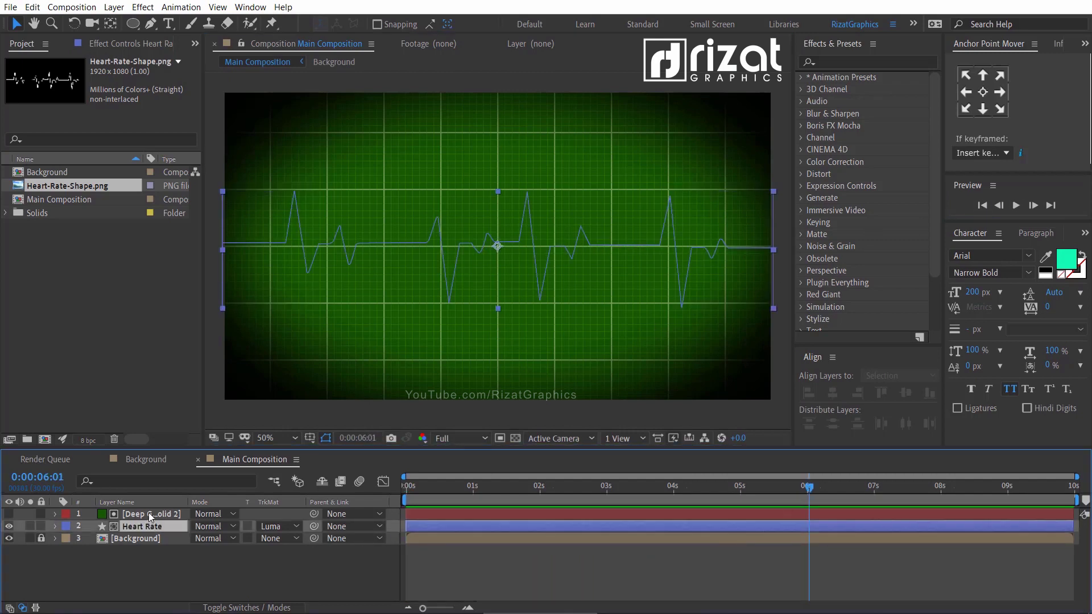
shift+click(149, 513)
key(ctrl+d)
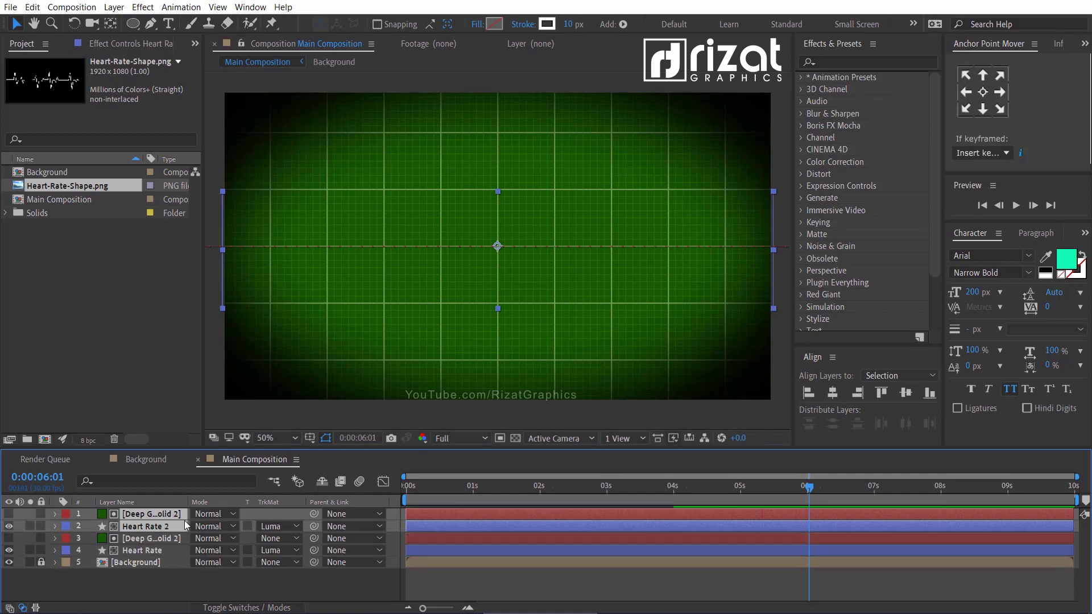
click(705, 486)
key(Page_Down)
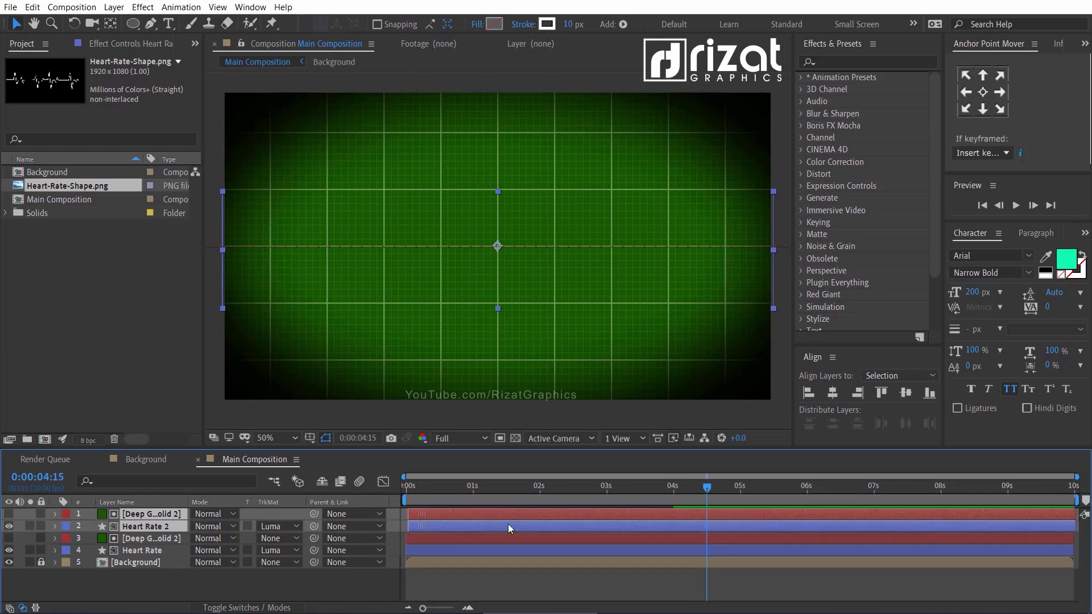
key(alt+bracketleft)
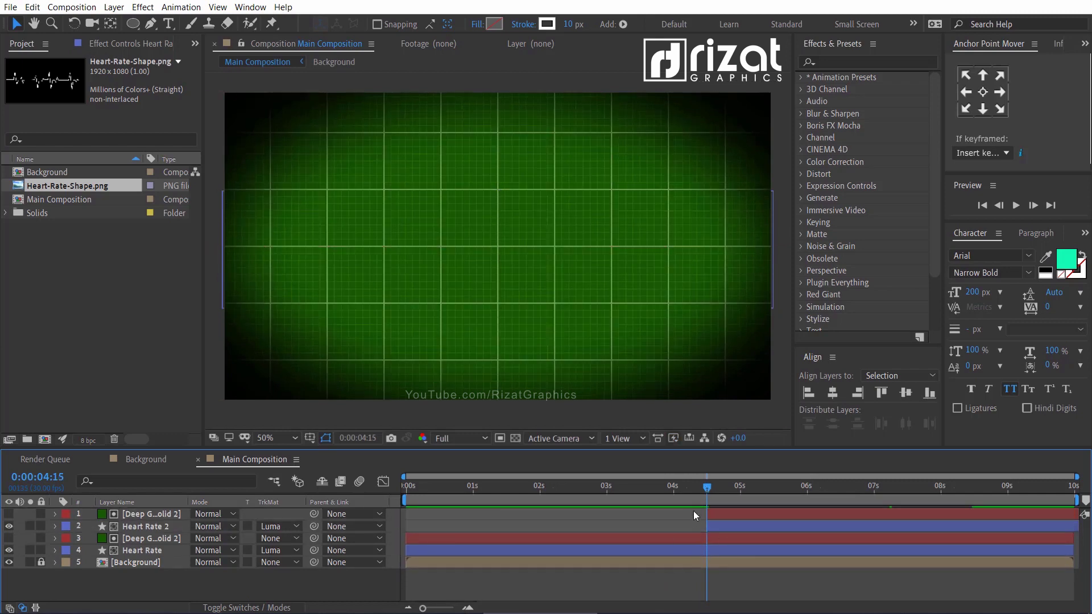
mouse_move(705, 487)
mouse_down()
mouse_move(385, 477)
mouse_move(613, 490)
mouse_up()
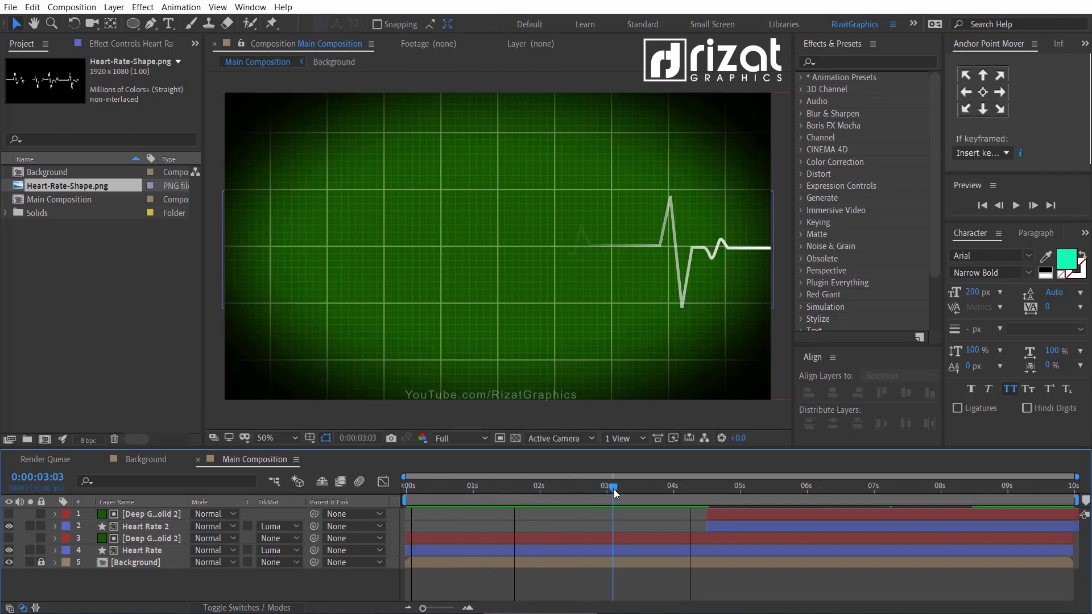
Step: Pre-compose the four heart-rate and matte layers into a composition named Heart Rate, moving all attributes
click(142, 550)
shift+click(148, 514)
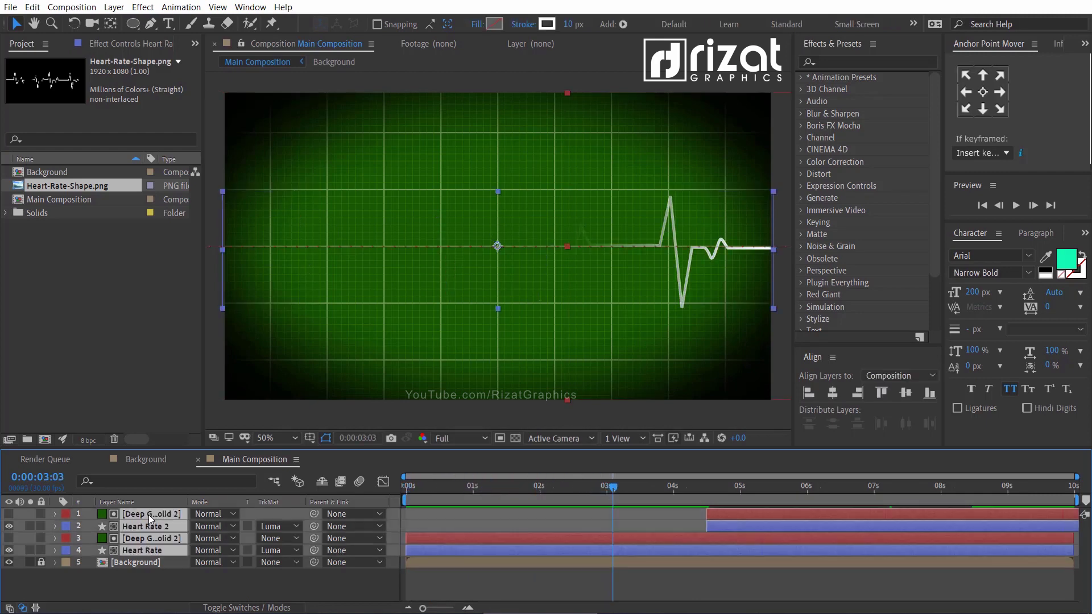
right_click(148, 514)
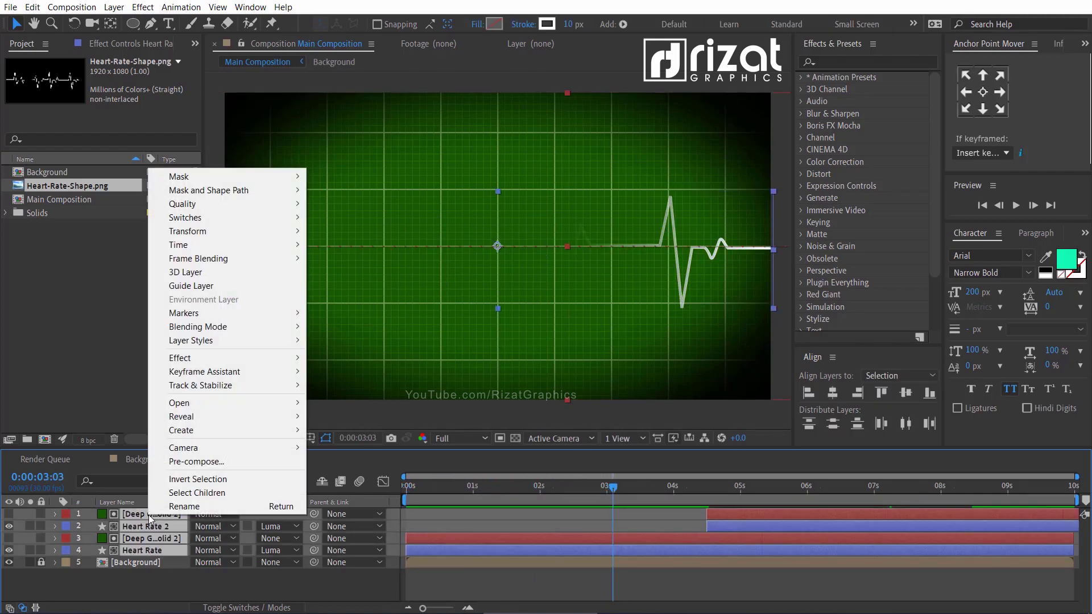
click(197, 461)
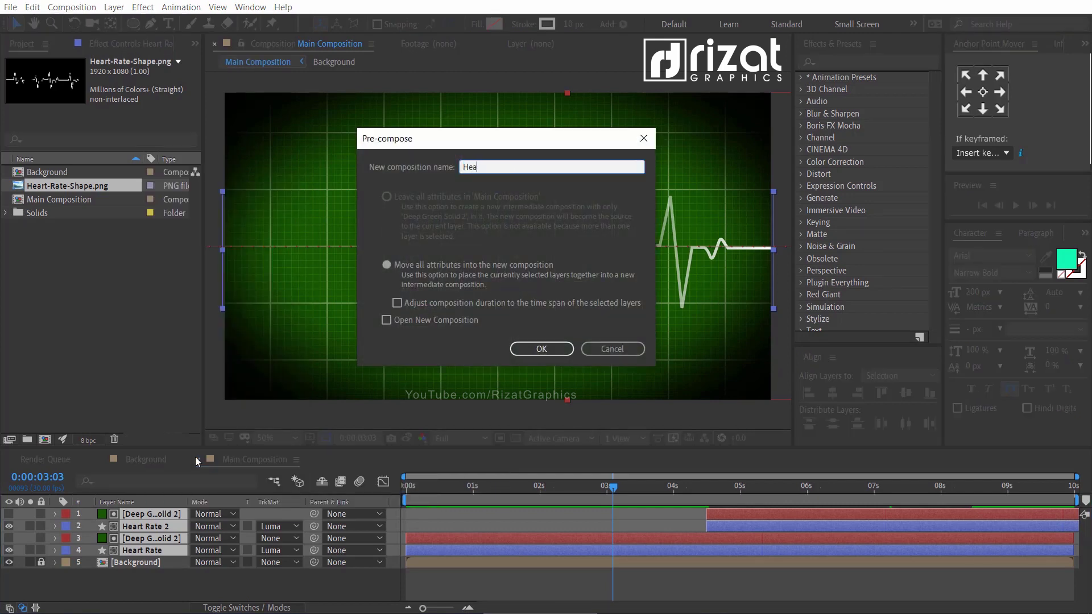
key(Return)
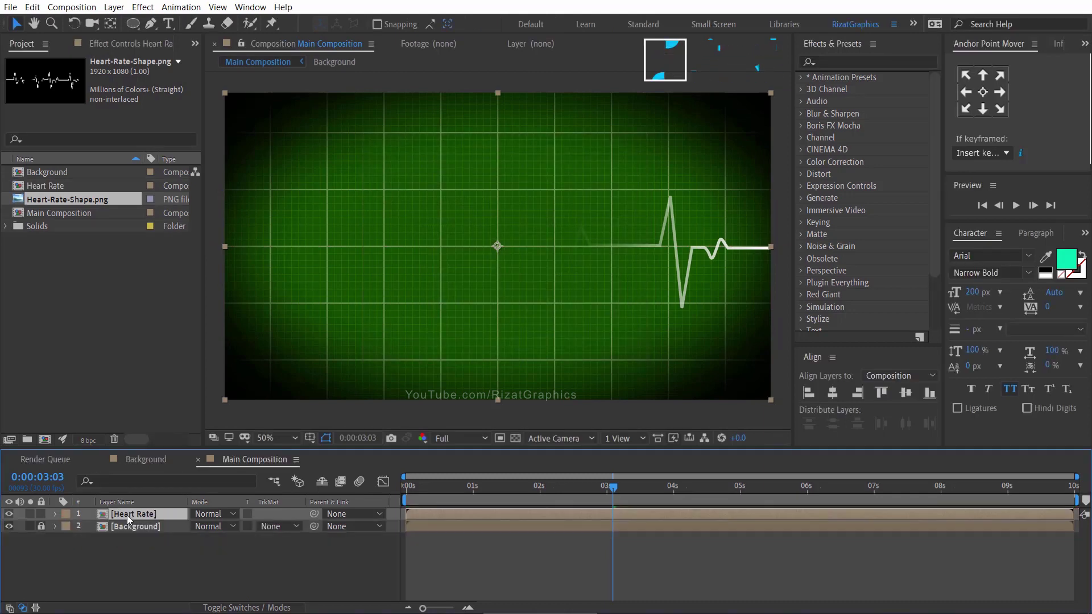
Step: Apply the Glow effect to the Heart Rate layer and adjust its Glow Radius, starting from 25
click(858, 62)
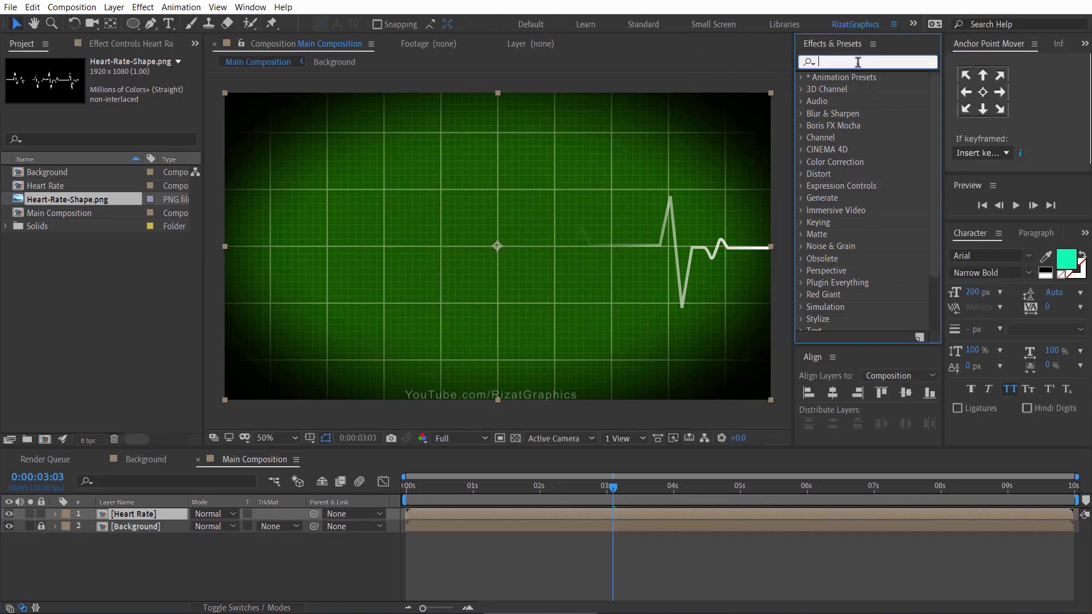
text(glow)
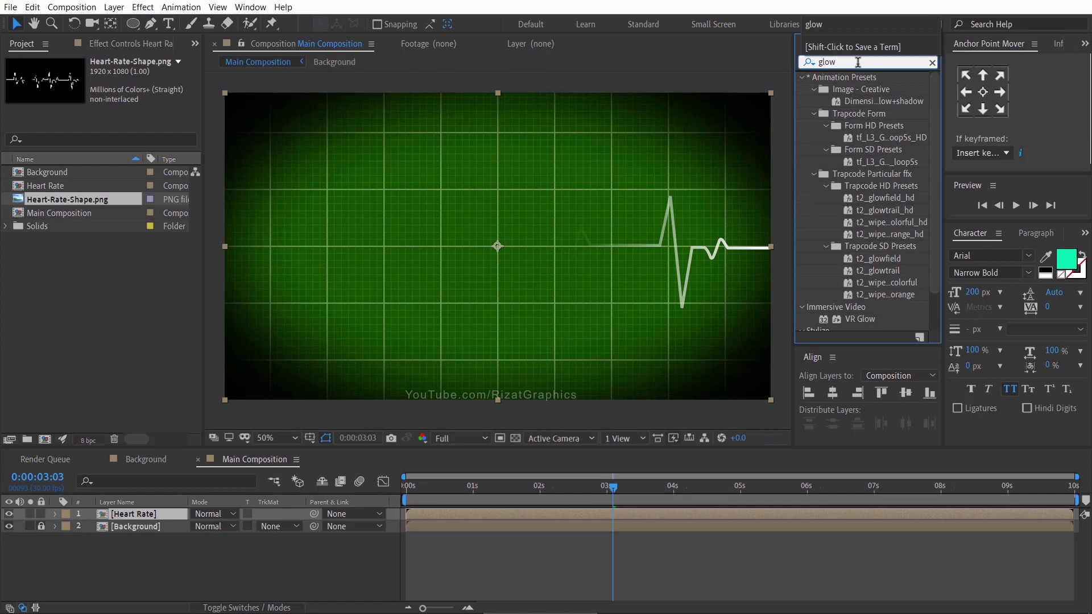
scroll(864, 199, down, 2)
drag(853, 301, 620, 284)
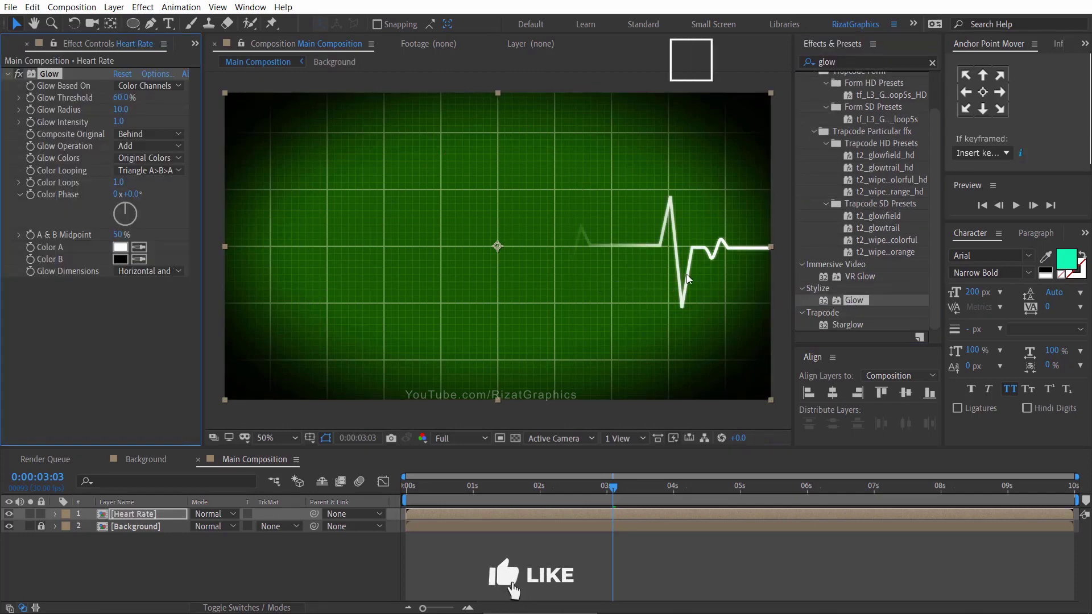
scroll(687, 274, up, 2)
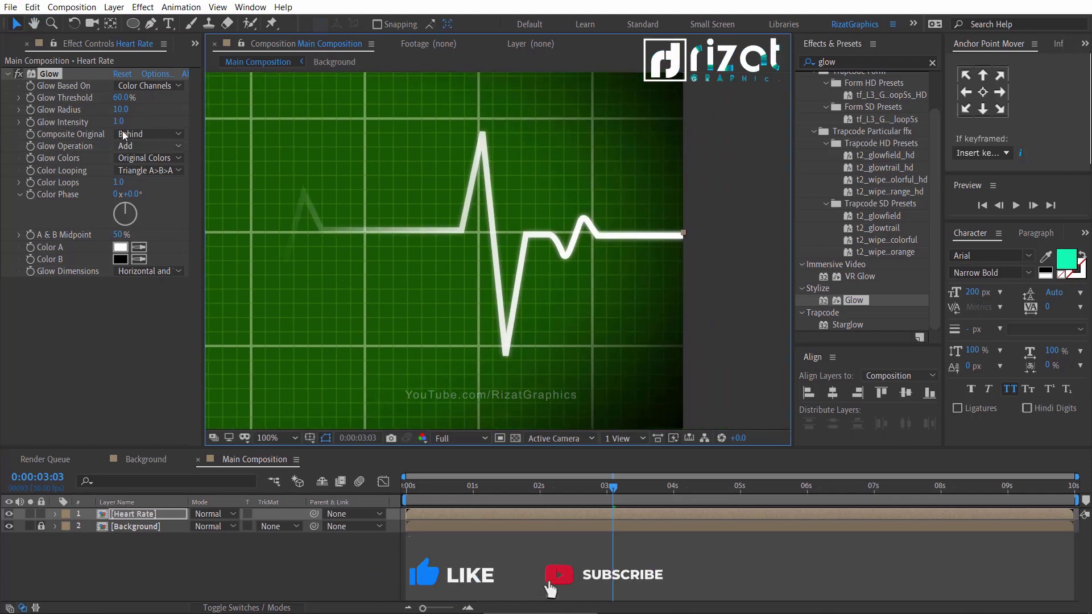
click(120, 110)
text(25)
key(Return)
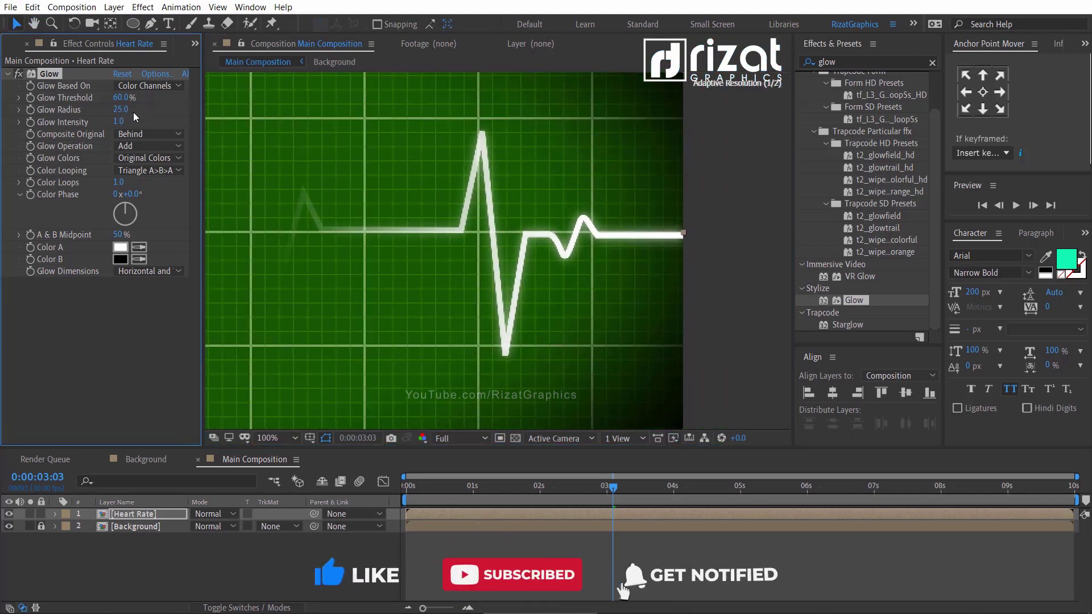
click(134, 114)
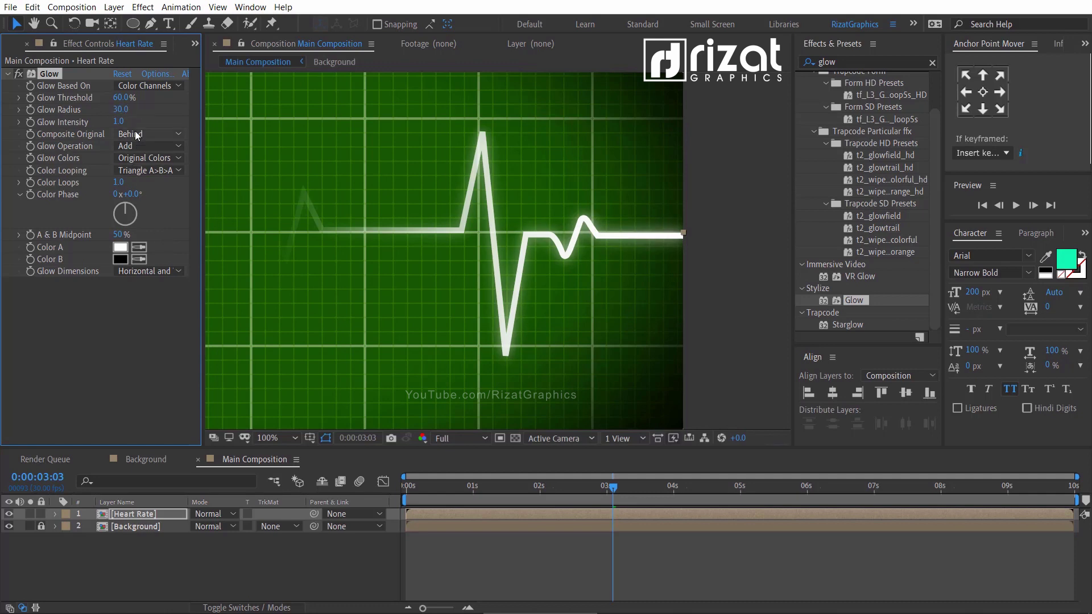
Step: Sample the grid's green as the glow colour, then preview the glowing line from the start
click(122, 248)
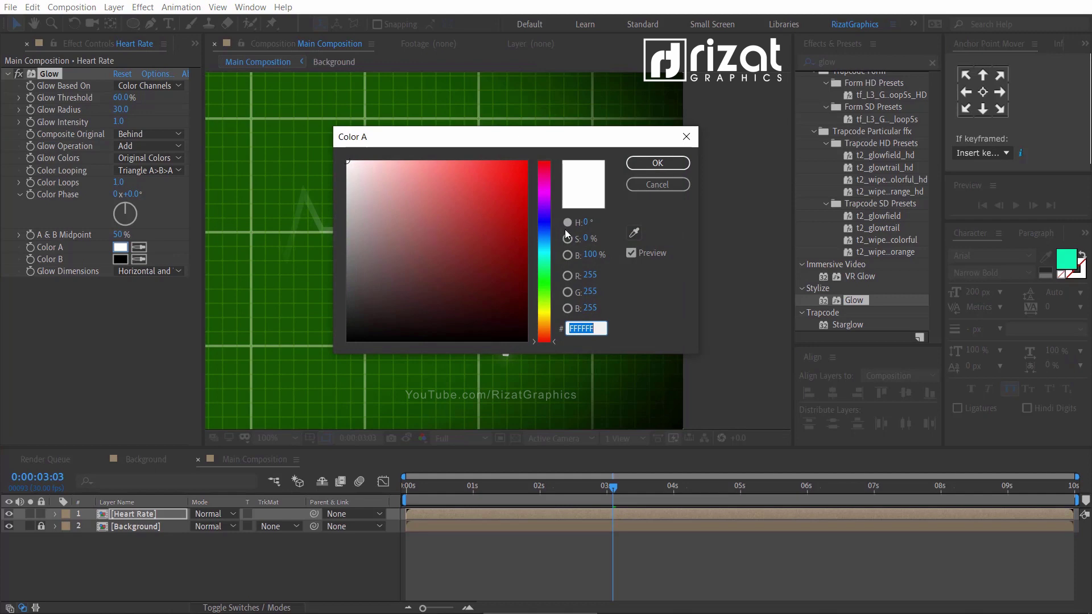
click(635, 234)
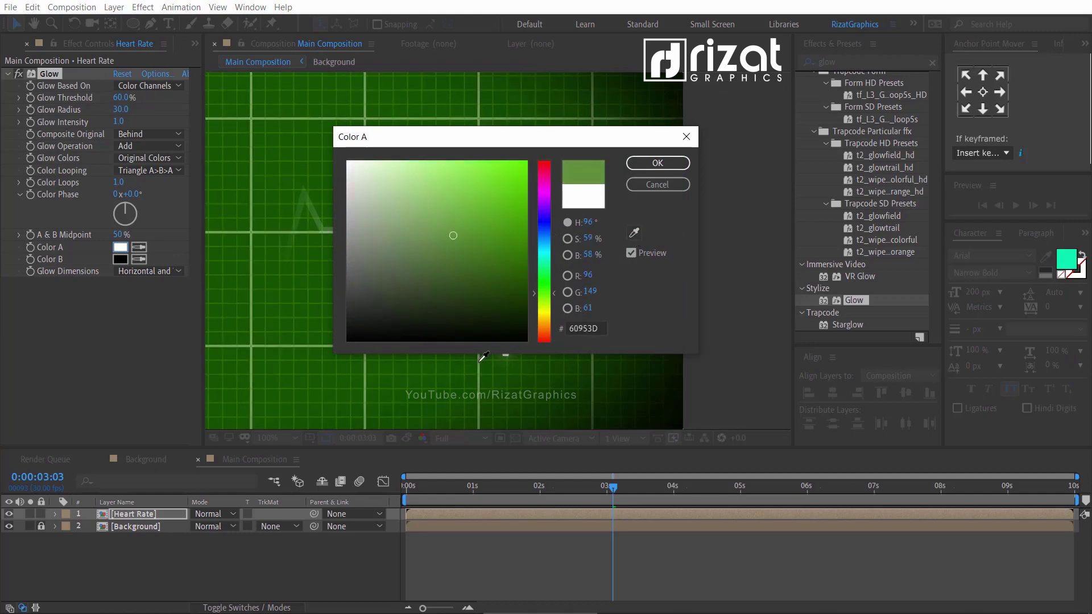
click(645, 166)
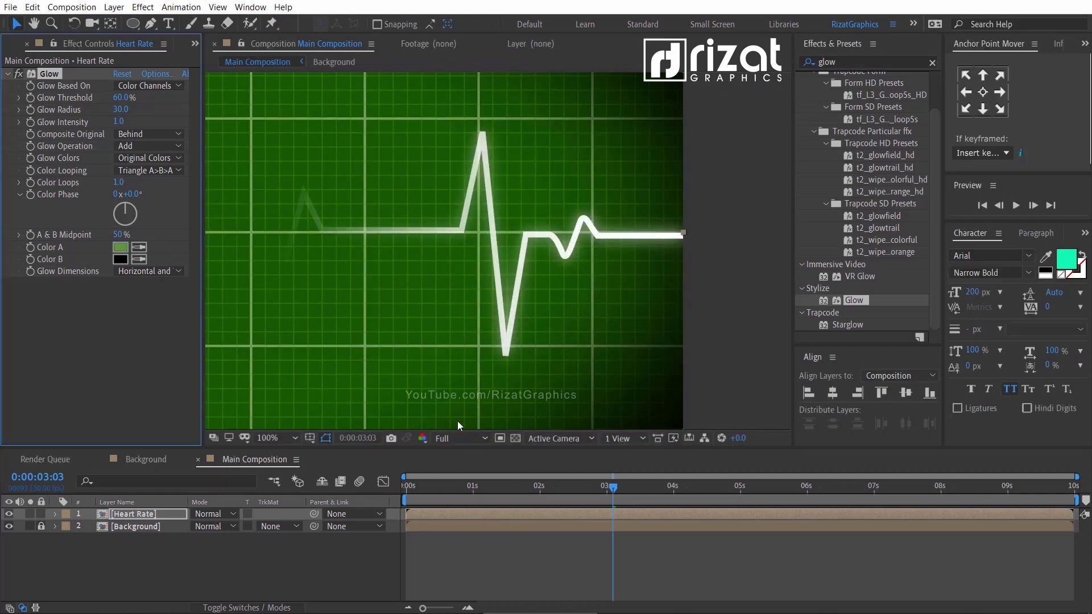
drag(507, 479, 387, 487)
scroll(489, 348, down, 2)
key(h)
drag(489, 347, 557, 302)
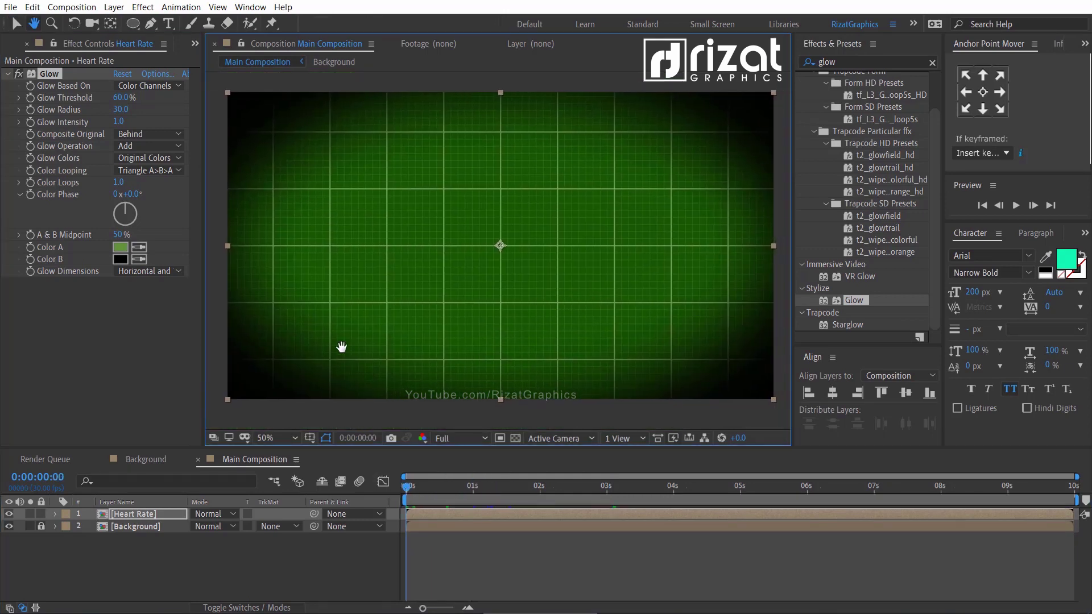
click(241, 542)
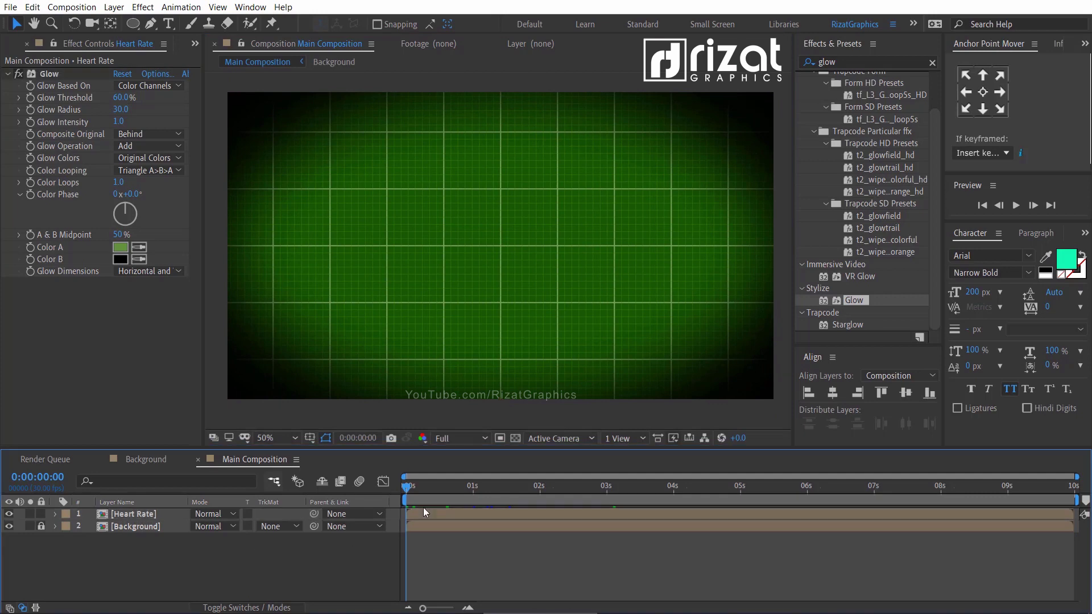
click(933, 63)
click(1013, 207)
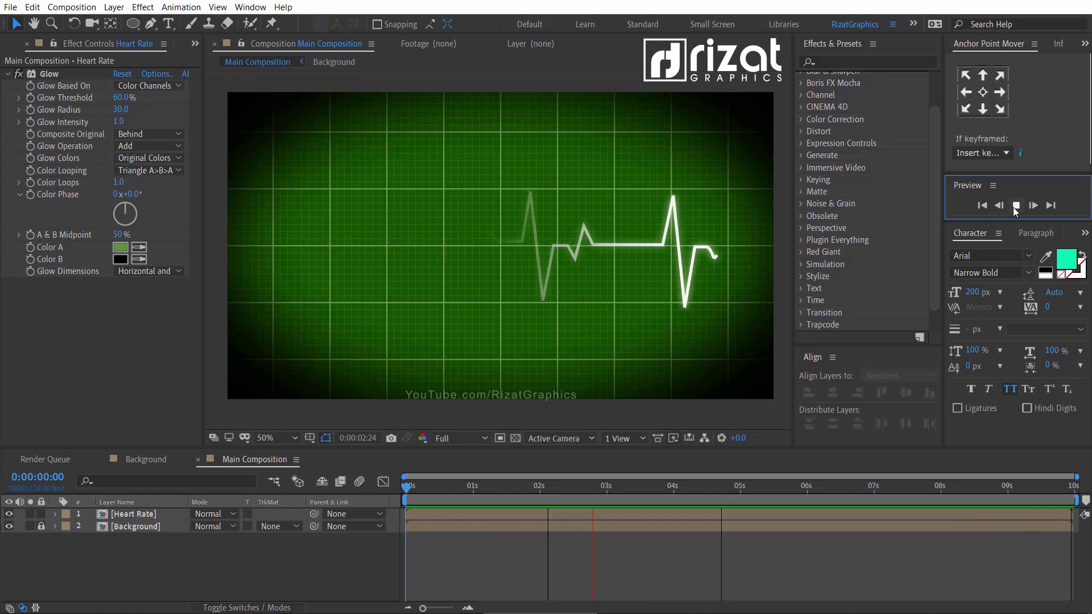
key(space)
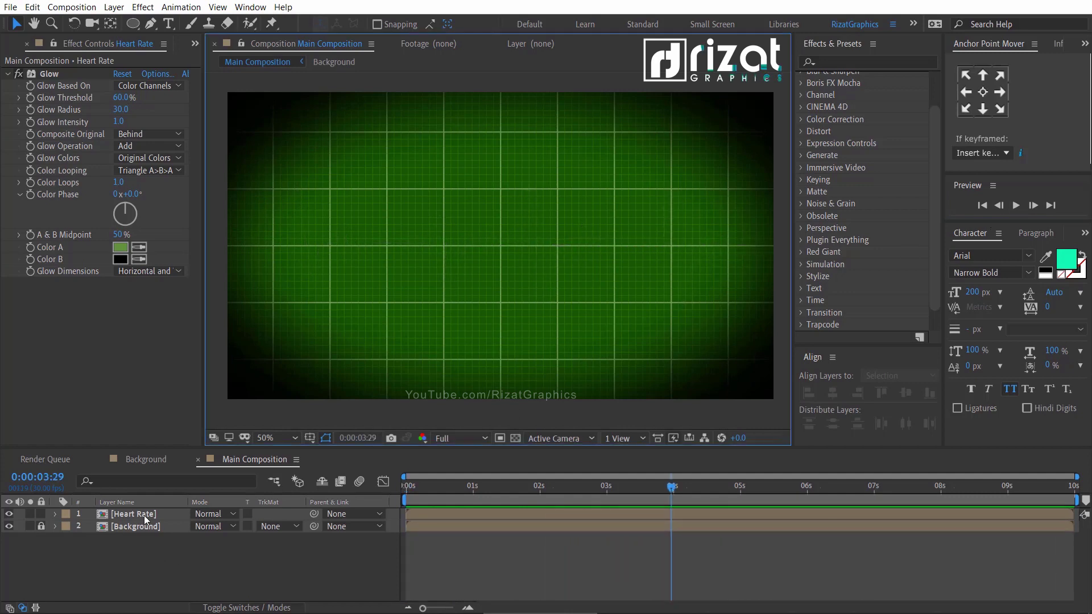
Step: Inside the Heart Rate precomp, set both heart-rate lines' stroke colour to bright green 00F124
double_click(145, 516)
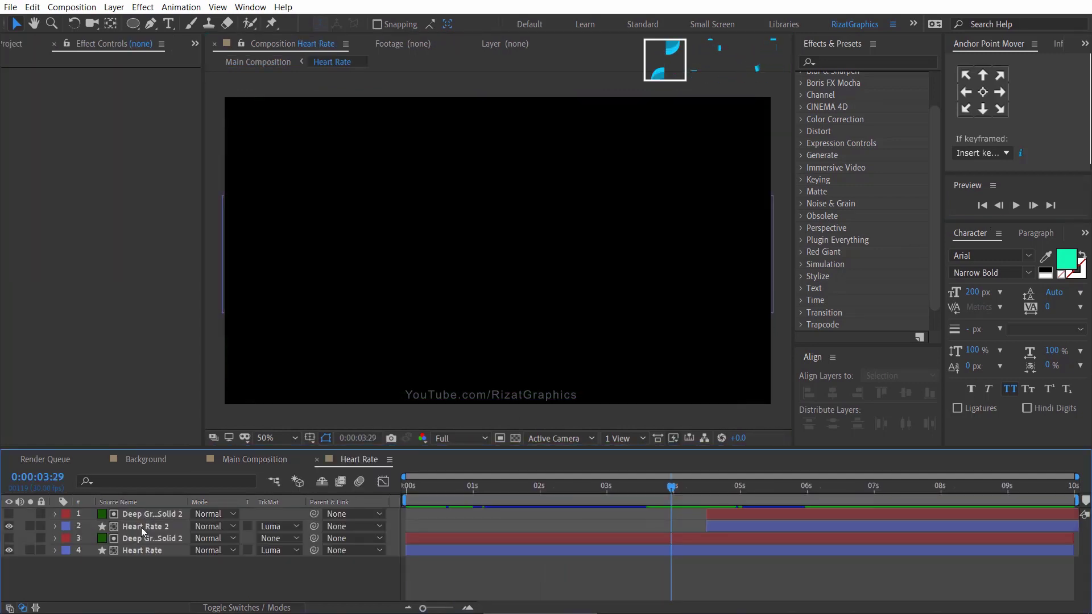
click(141, 528)
ctrl+click(136, 547)
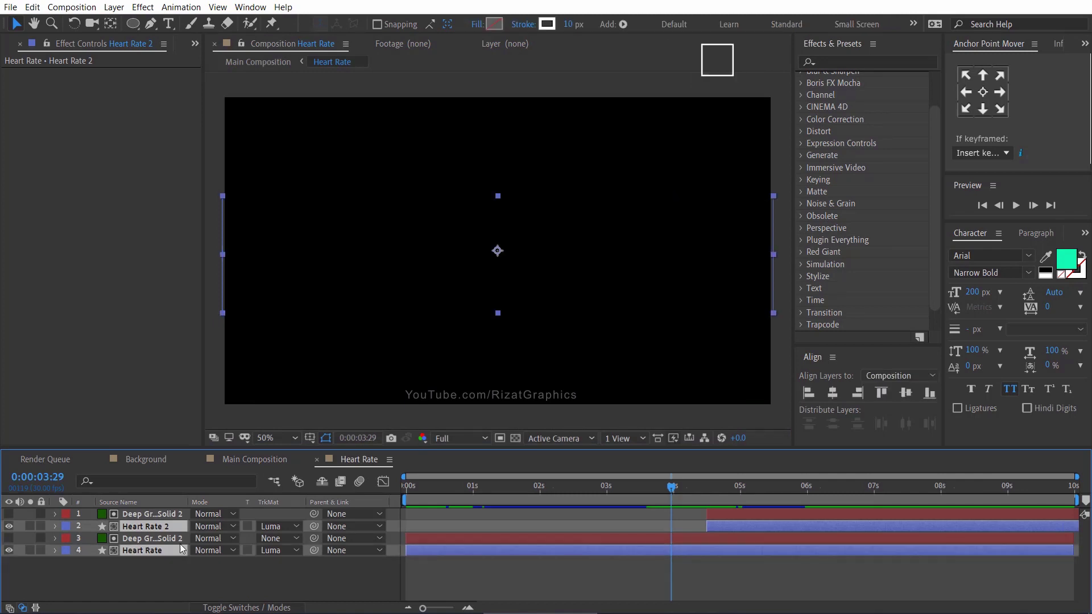
click(541, 485)
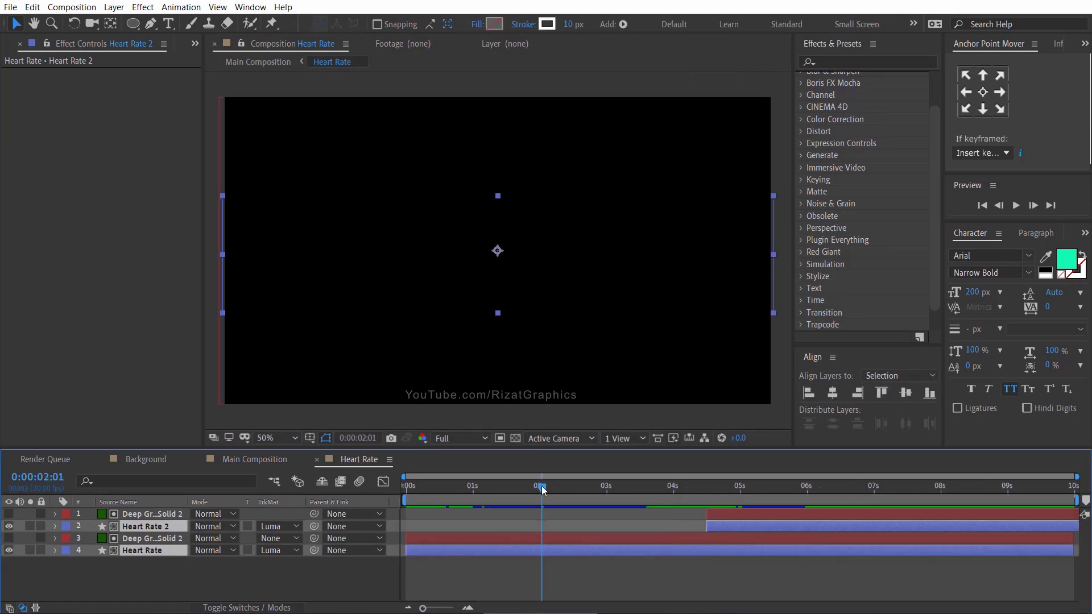
click(548, 27)
click(548, 278)
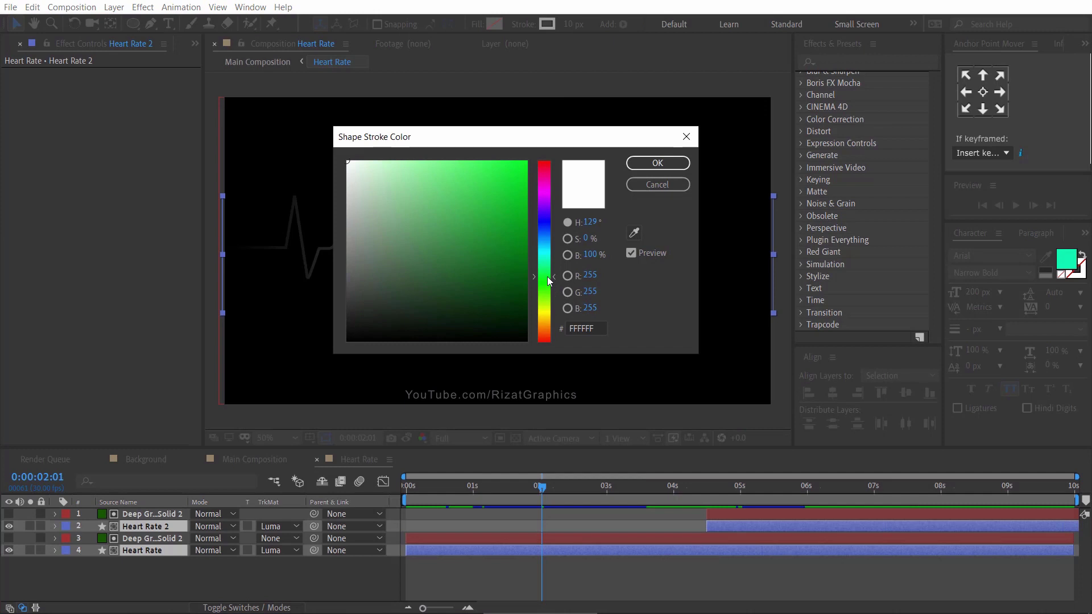
drag(544, 135, 550, 304)
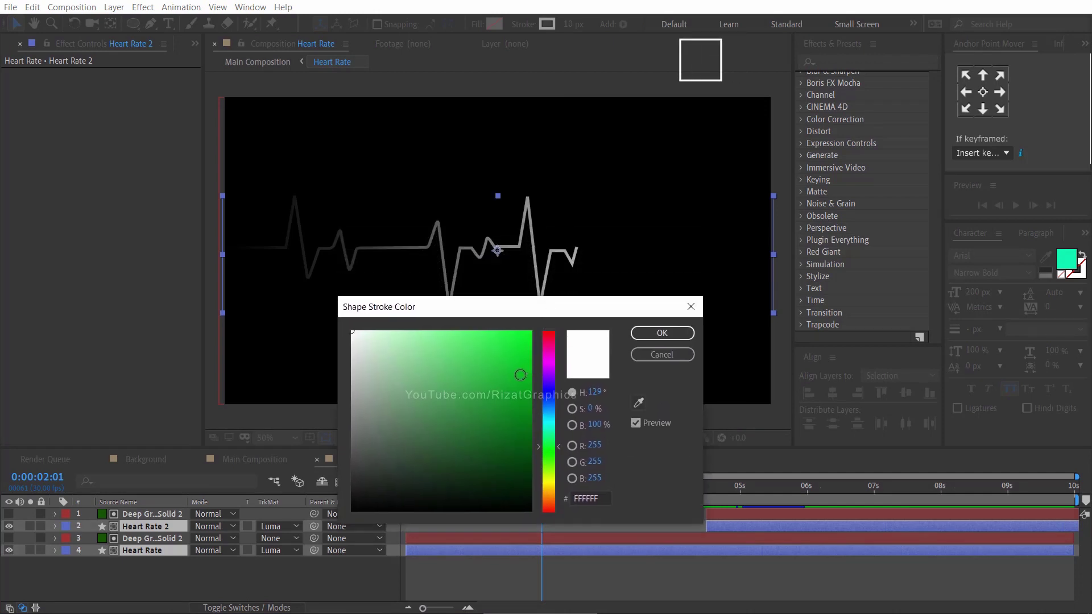
click(531, 365)
drag(541, 353, 547, 337)
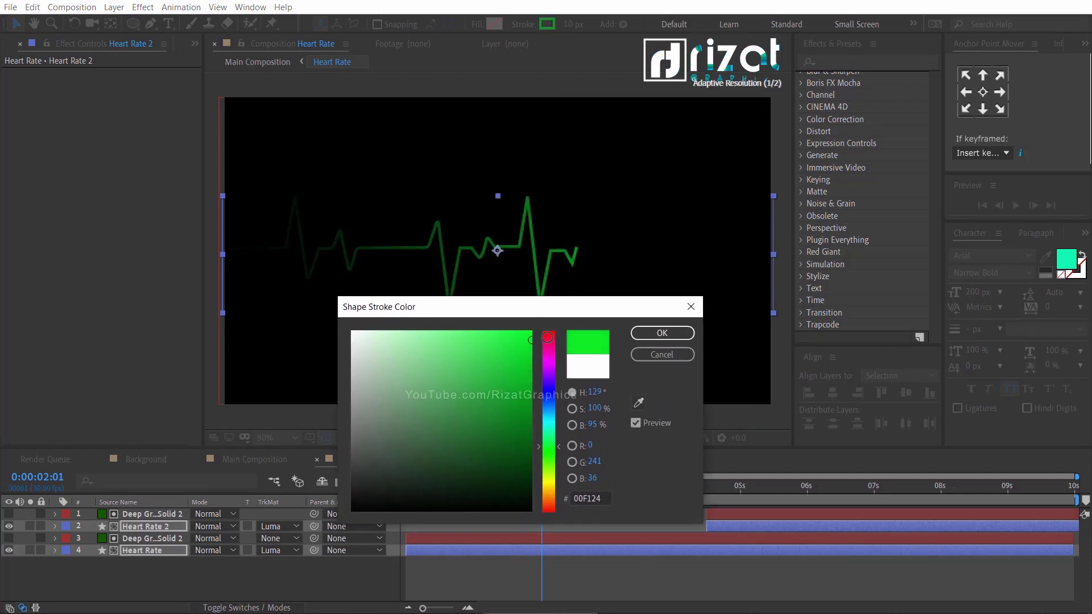
click(647, 335)
Step: Back in Main Composition, preview the green line from the start, then show the layer switch columns
click(257, 457)
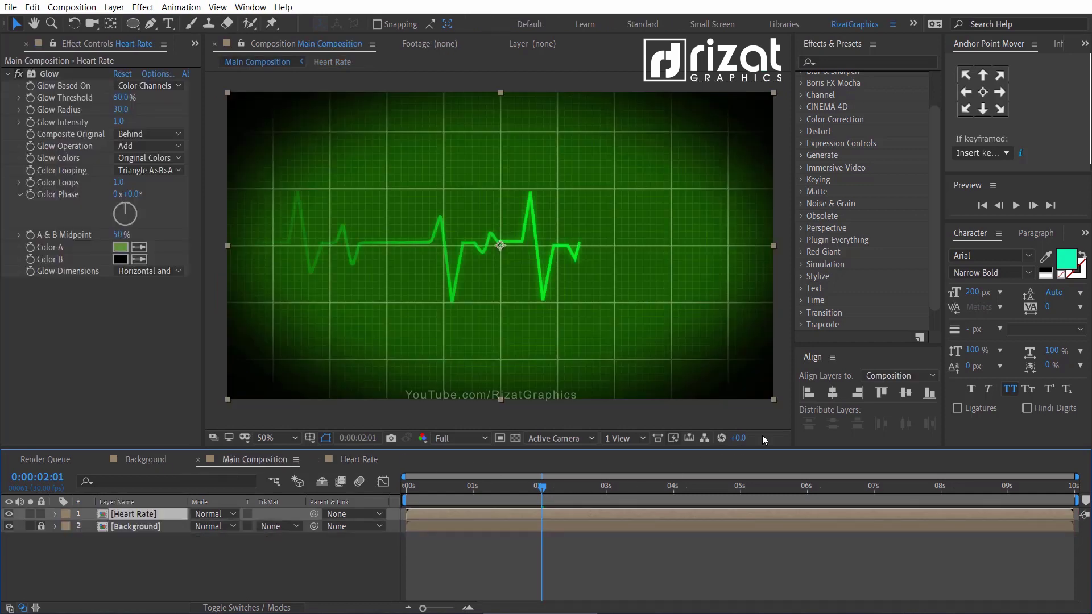
key(Home)
key(F2)
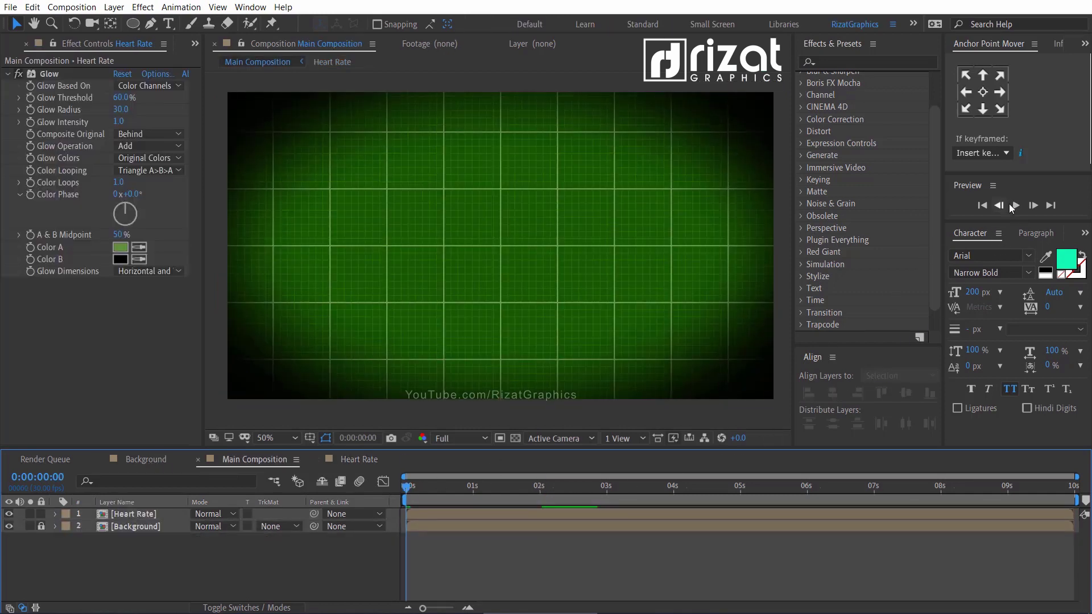
click(1015, 205)
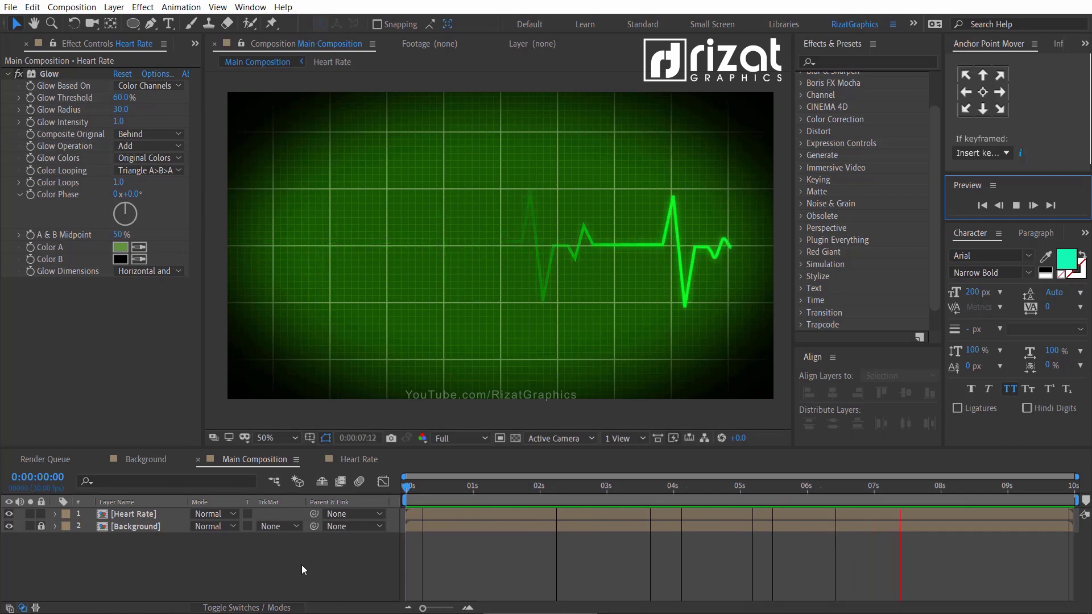
click(405, 482)
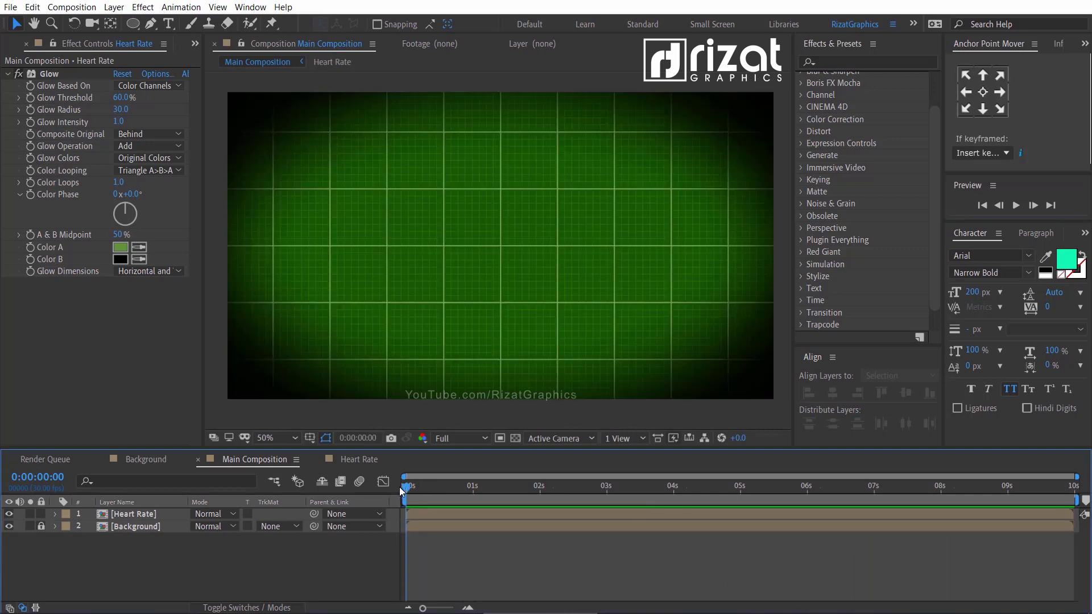
click(233, 608)
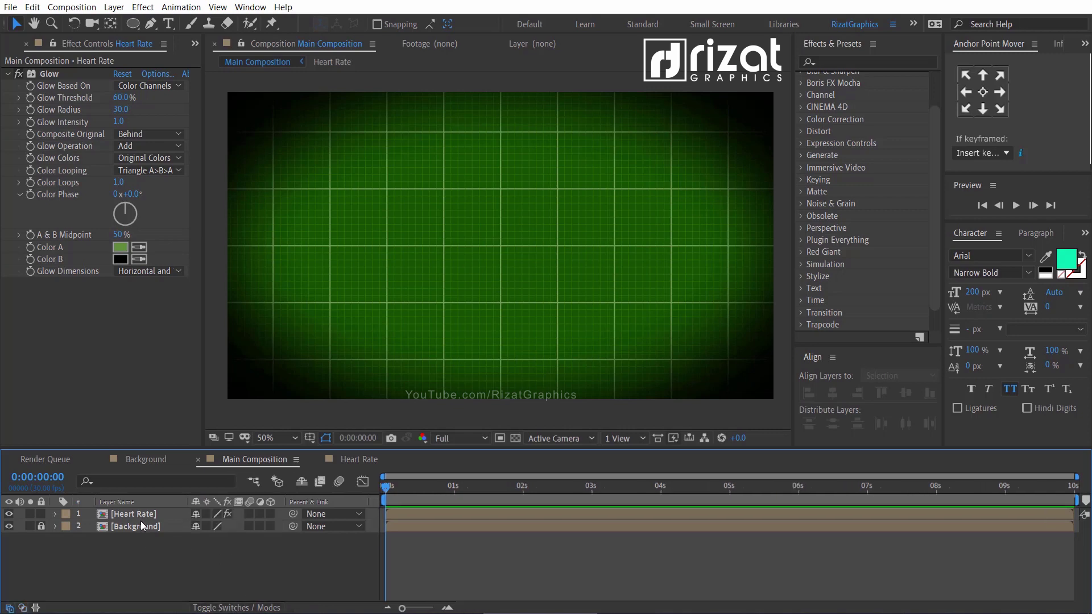
Step: Unlock the Background layer and make both layers 3D
click(42, 526)
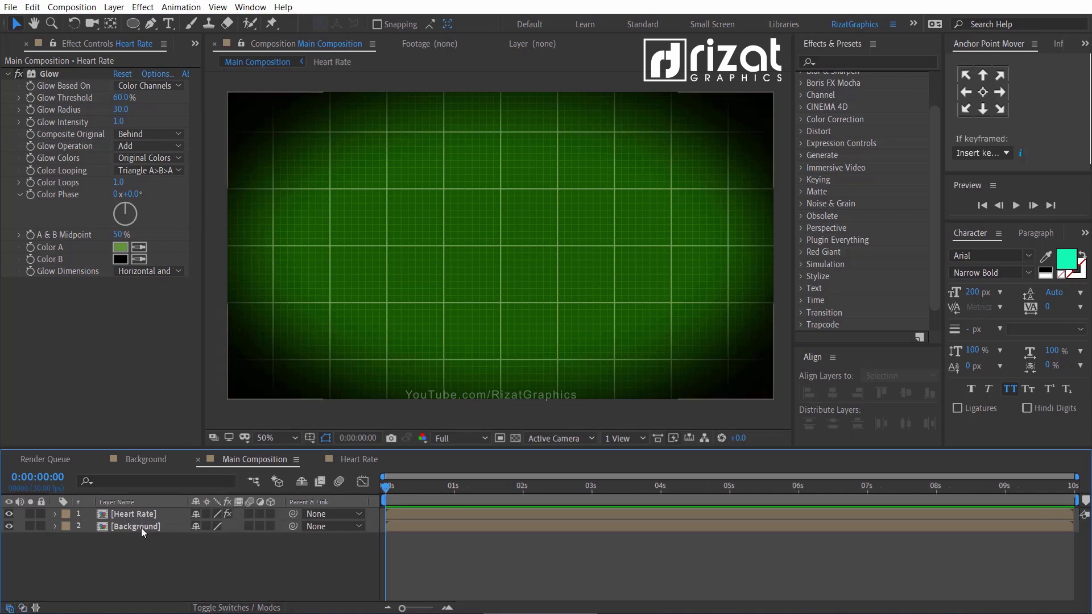
key(ctrl+a)
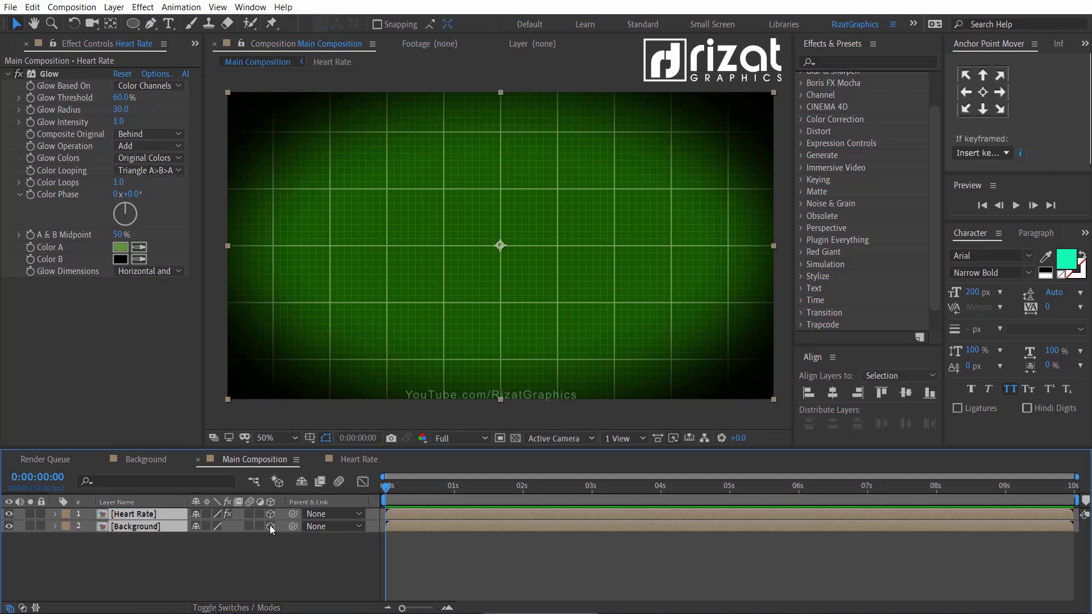
click(270, 525)
key(F2)
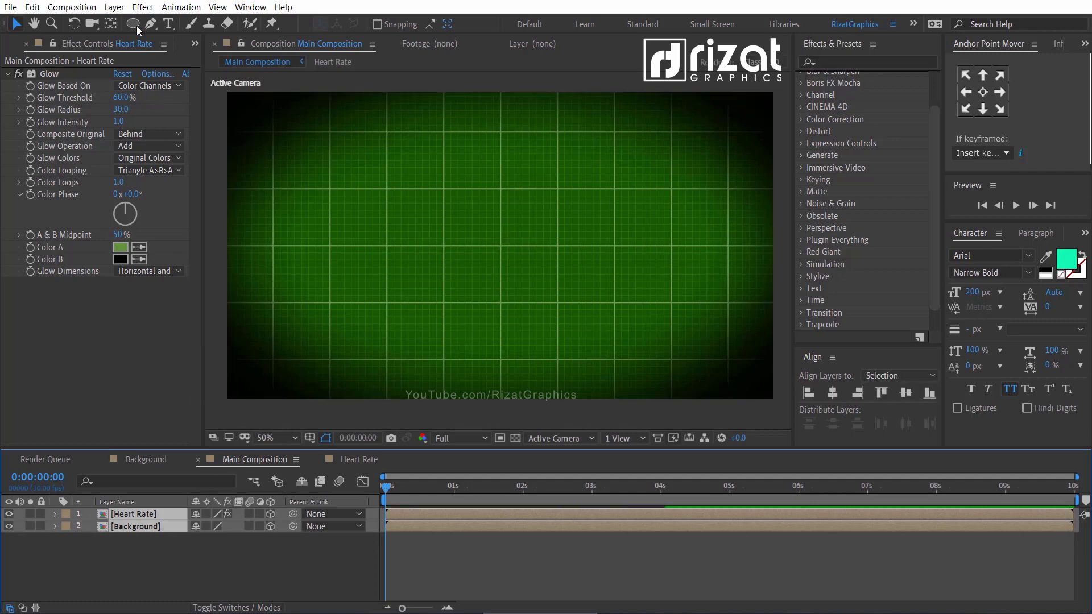
Step: Add a new camera, Camera 1, with the default camera settings
click(114, 6)
mouse_move(129, 22)
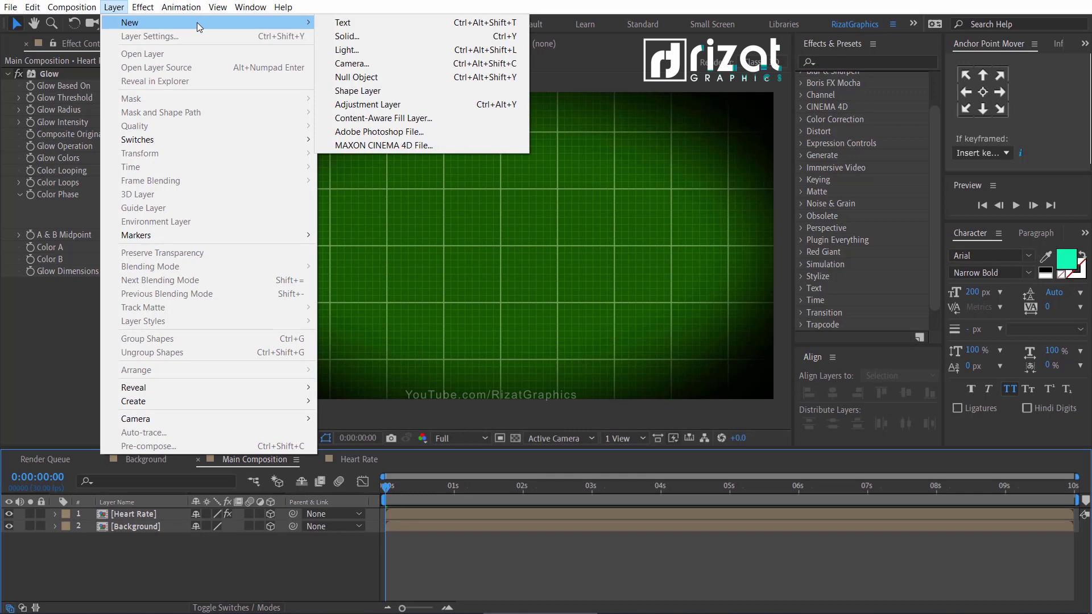
click(377, 62)
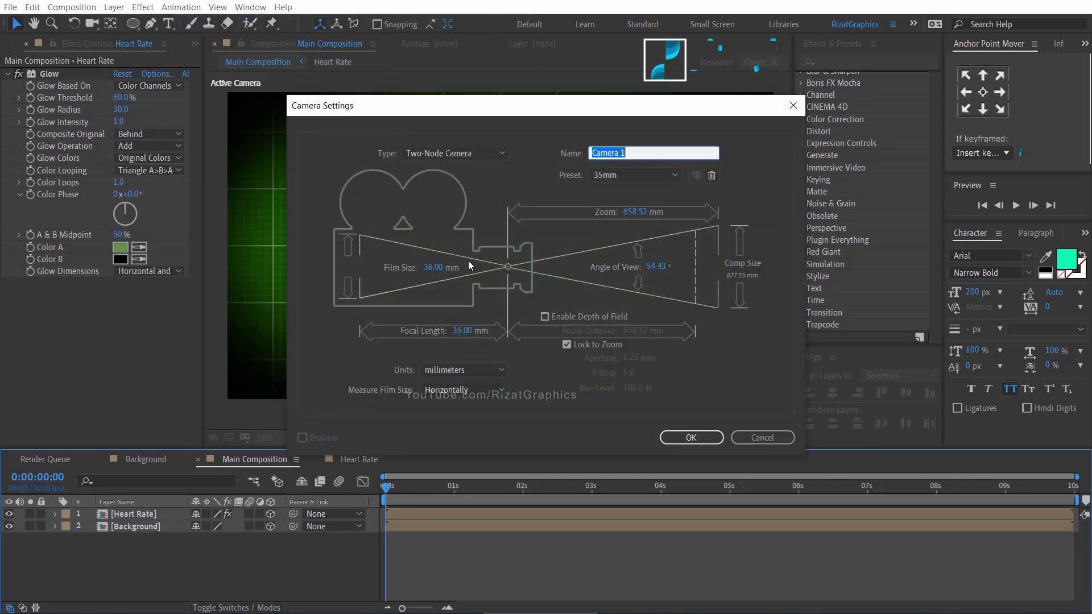
click(694, 436)
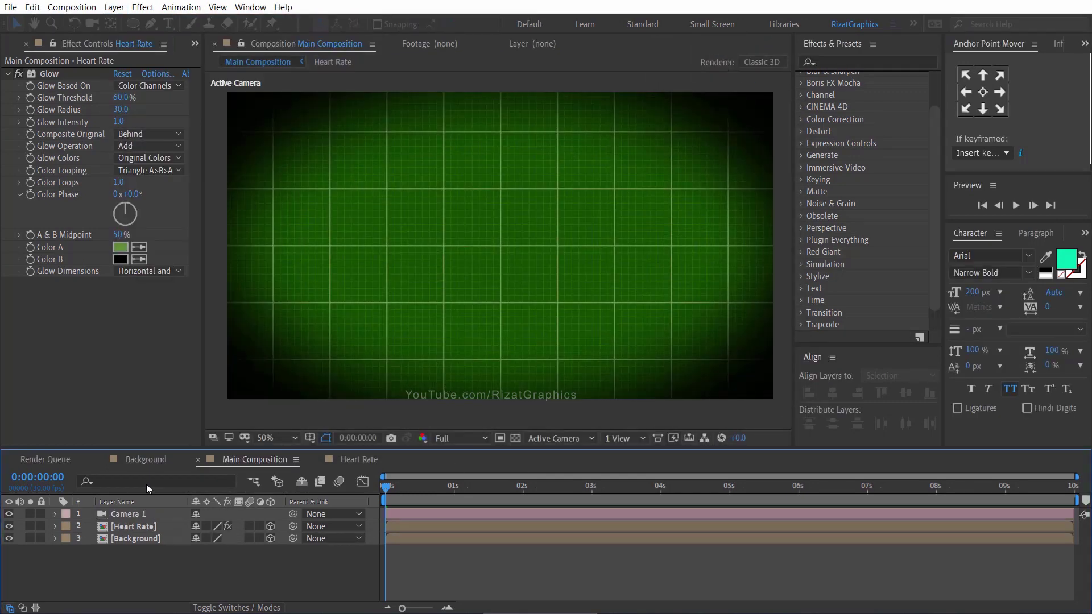
Step: Give Camera 1's Zoom property a wiggle(2,22) expression
click(62, 513)
click(56, 514)
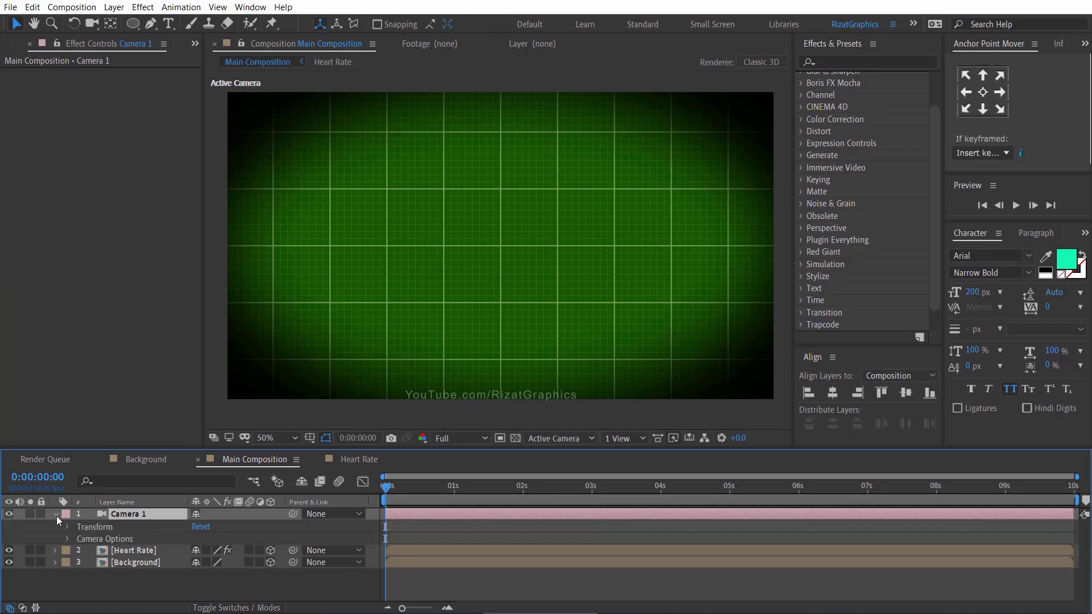
click(66, 539)
scroll(66, 539, down, 1)
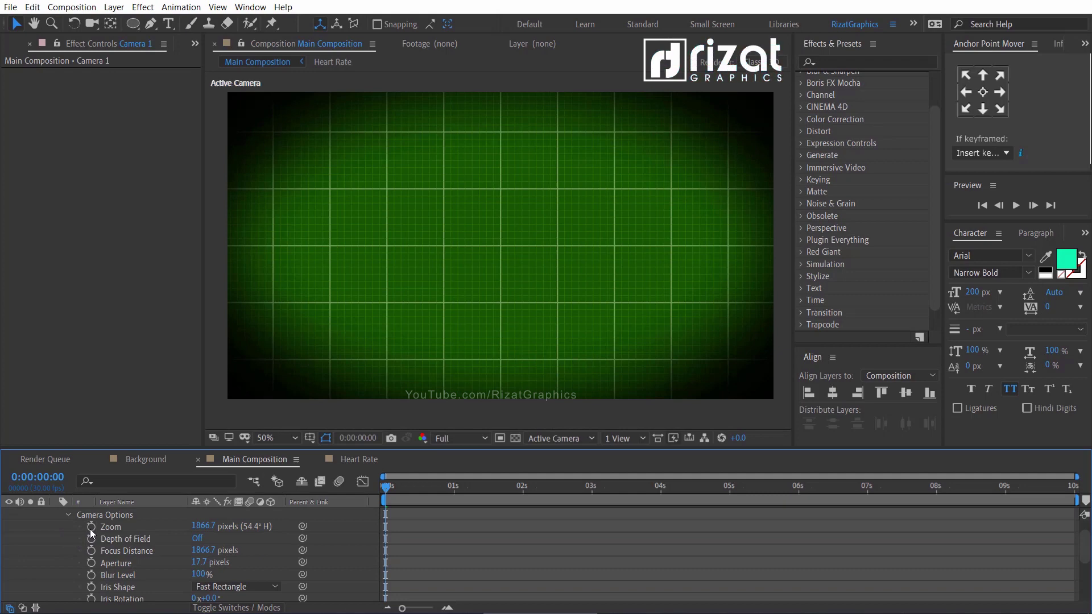
alt+click(92, 528)
text(w)
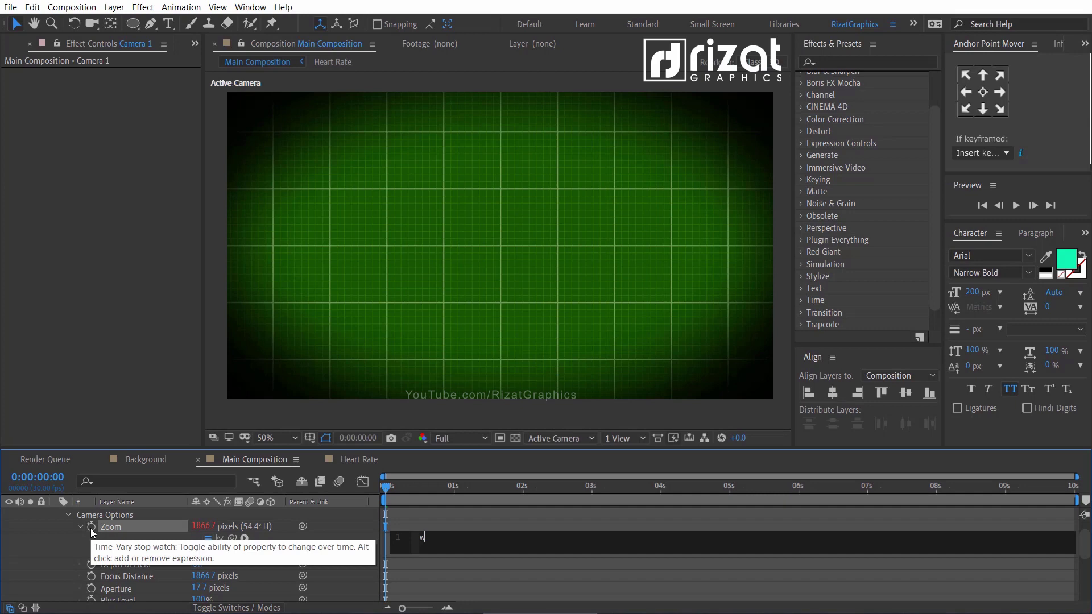
text(iggle)
key(Return)
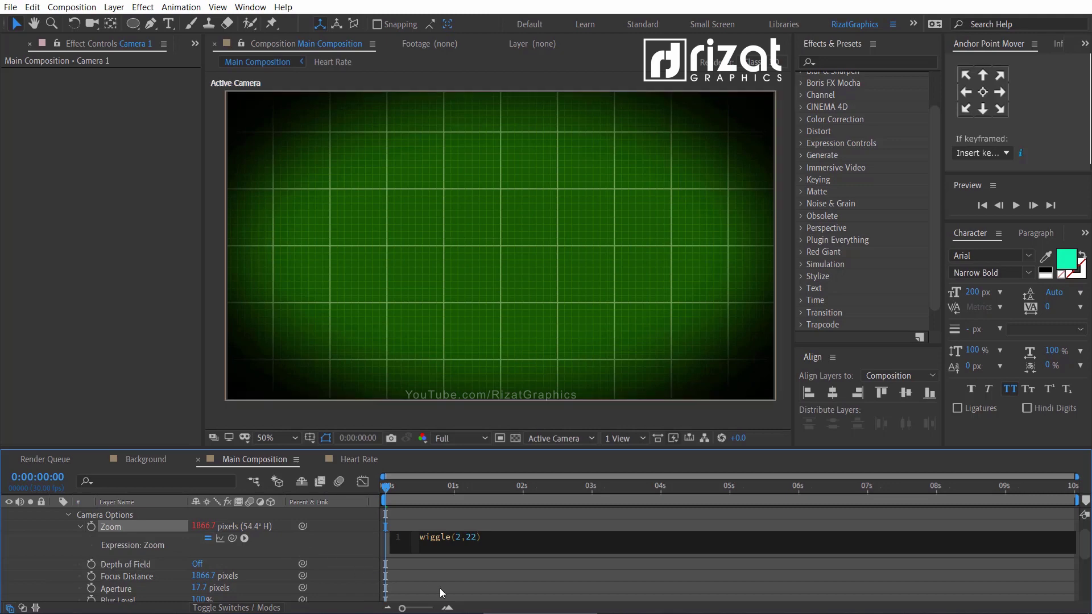
click(384, 585)
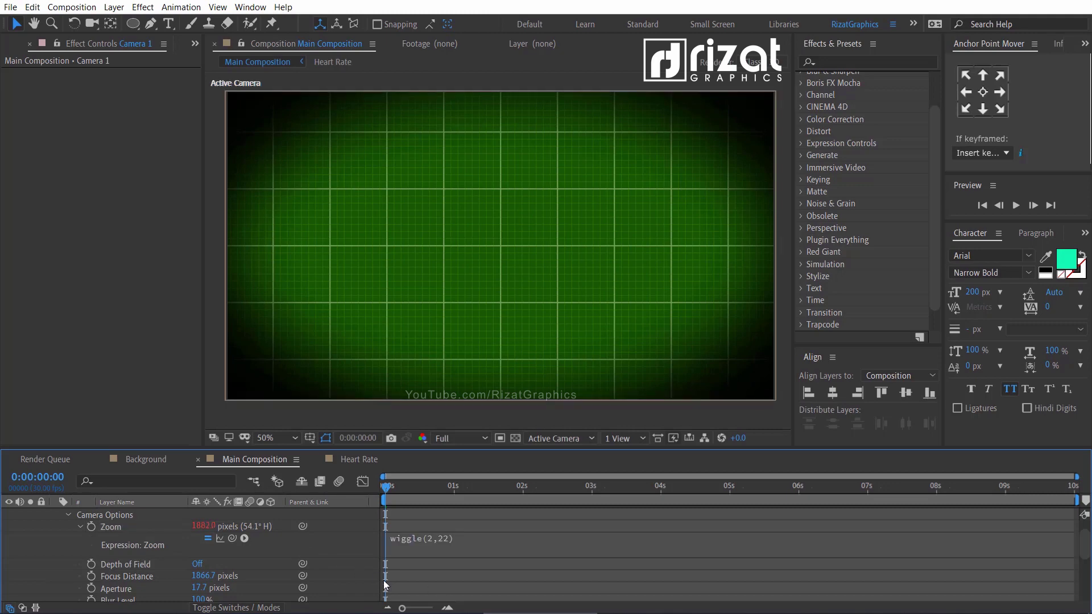
click(69, 515)
Step: Collapse Camera 1 and preview the green heartbeat line through the wiggling camera
click(56, 515)
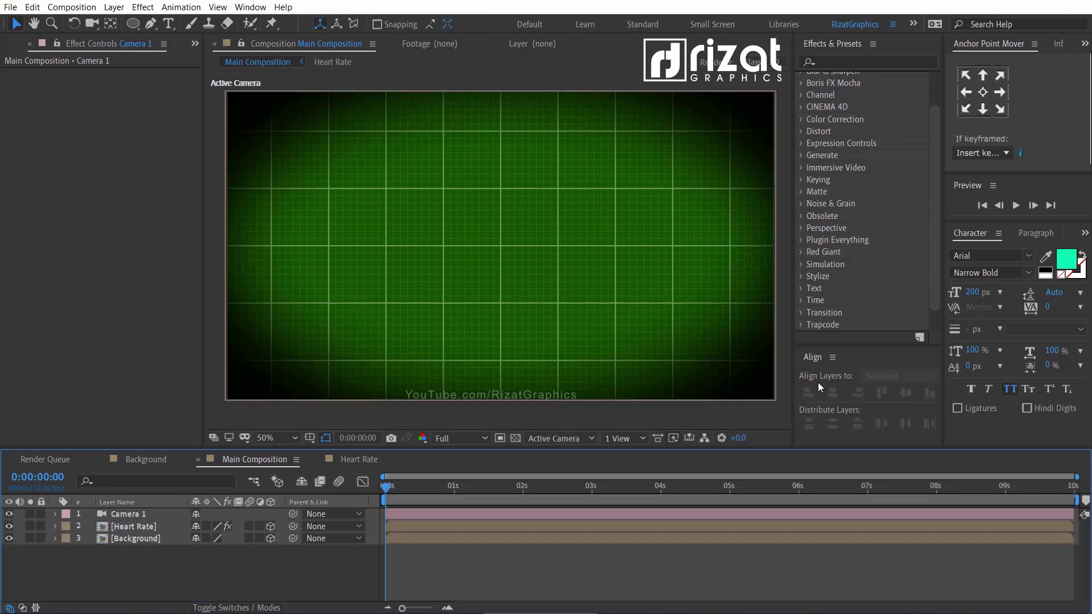
click(1016, 206)
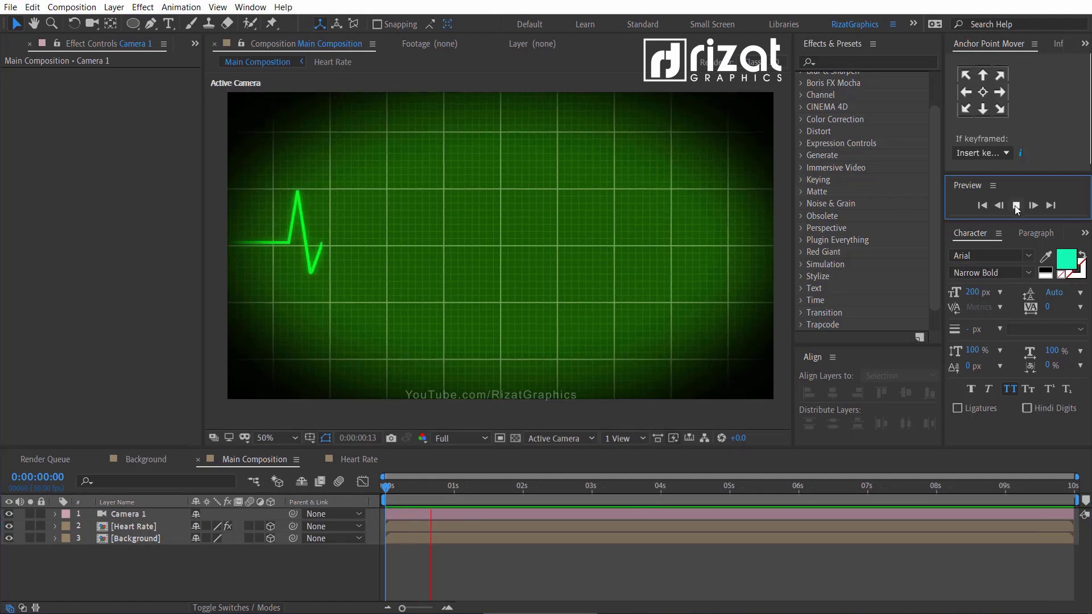